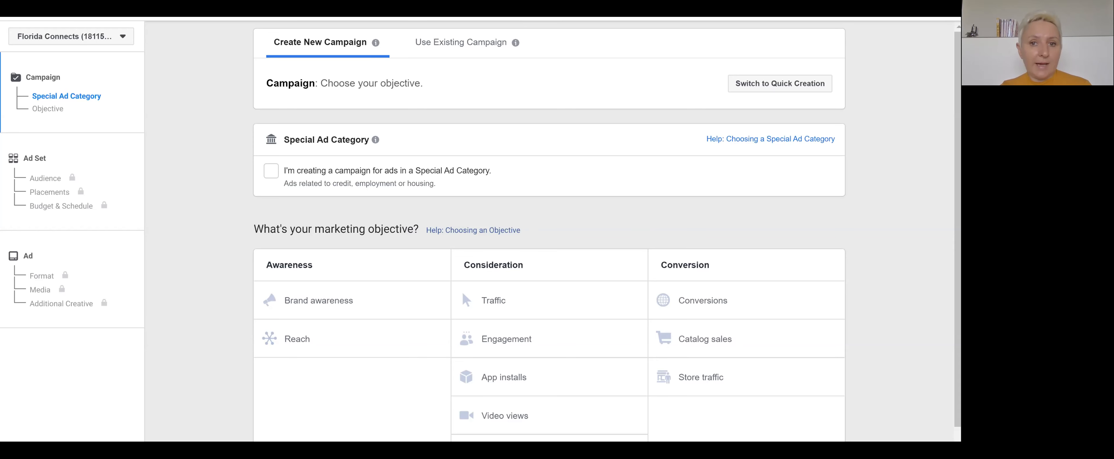
Choose Video views as the marketing objective for the new campaign.
scroll(480, 228, "down", 1)
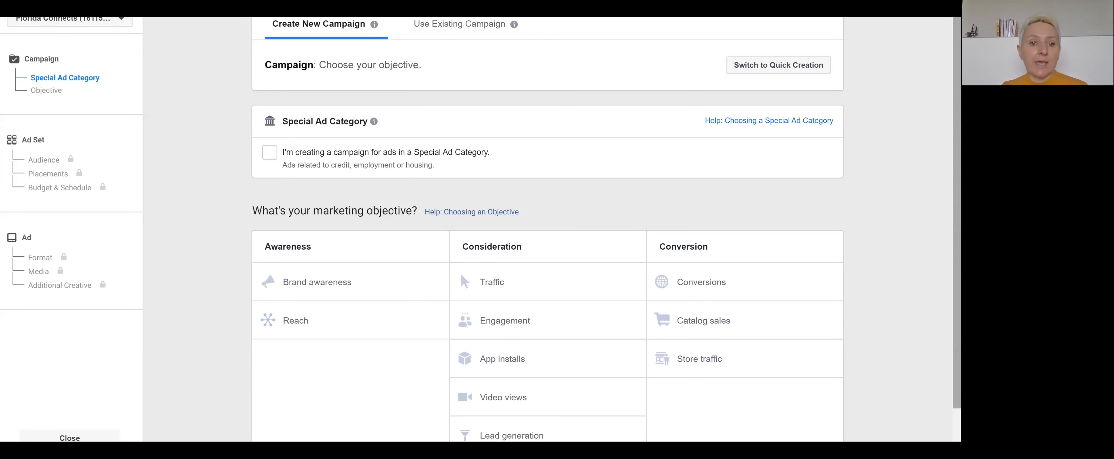
scroll(461, 228, "down", 2)
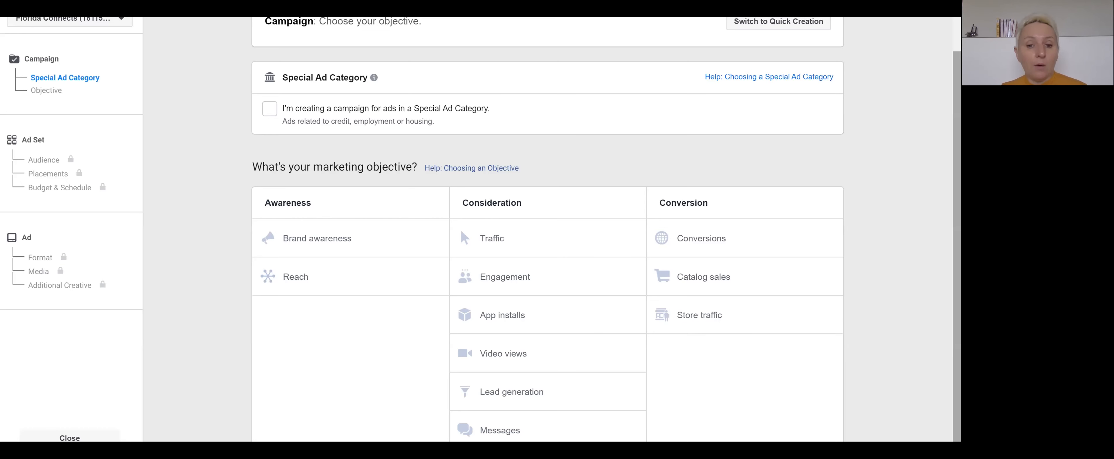
left_click(585, 354)
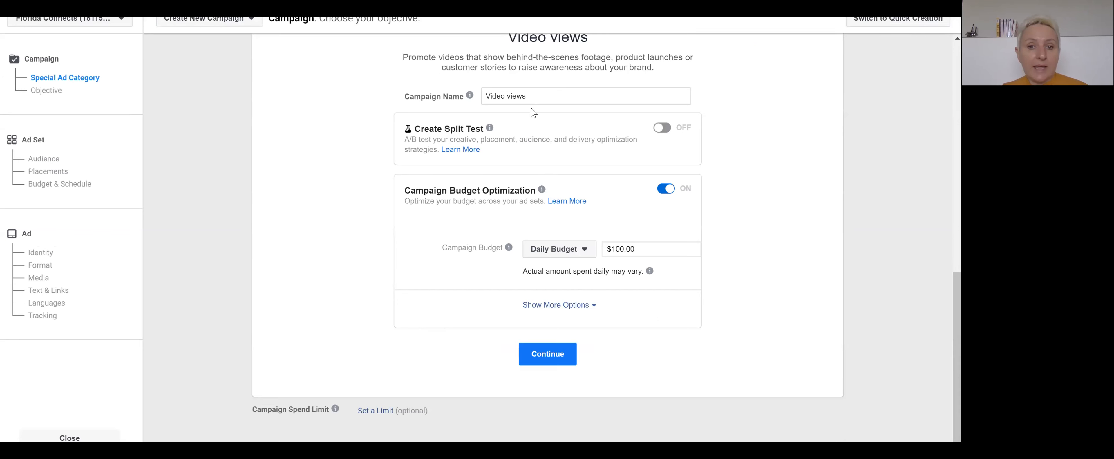
Replace the campaign name with "VV", the featured person's first name and "wbout".
double_click(526, 96)
key("BackSpace")
key("BackSpace")
key("BackSpace")
key("BackSpace")
key("BackSpace")
key("BackSpace")
key("BackSpace")
type("VV")
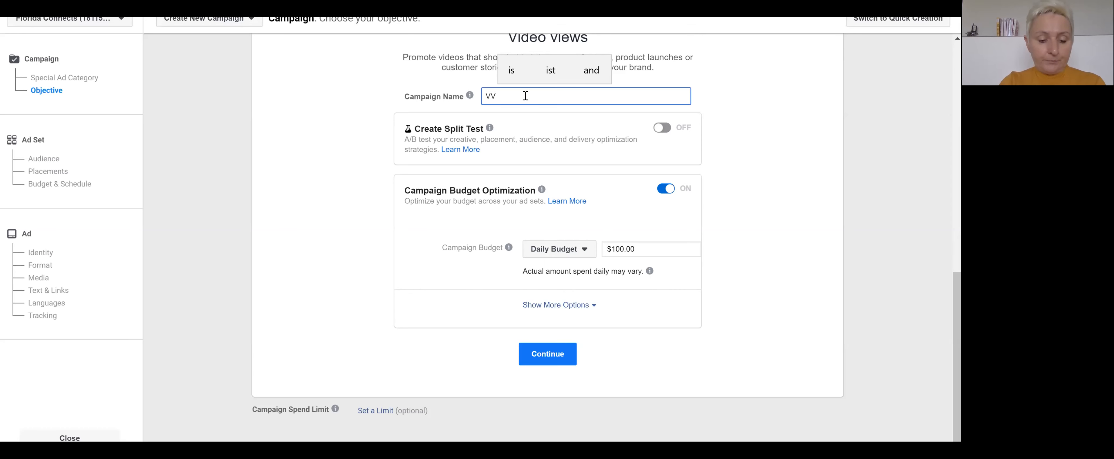
type(" Annett")
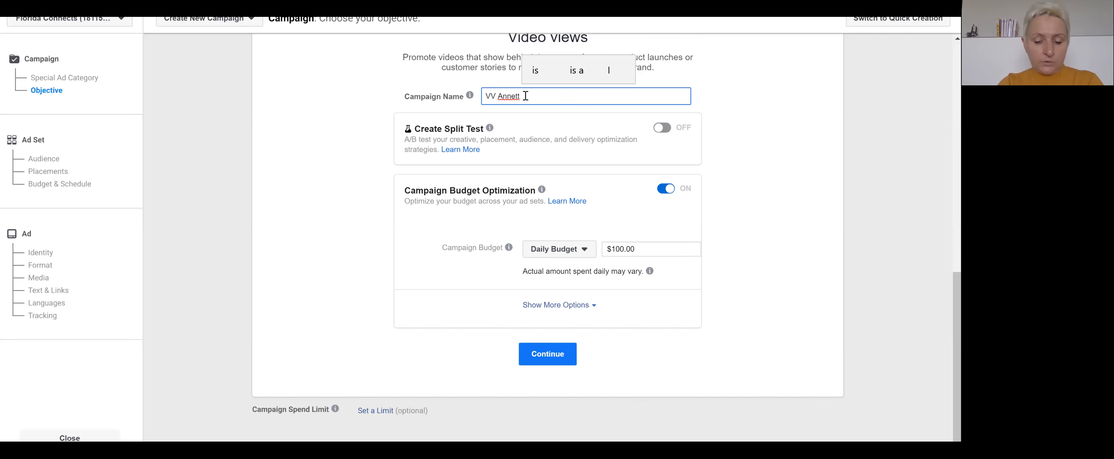
type(" wbout")
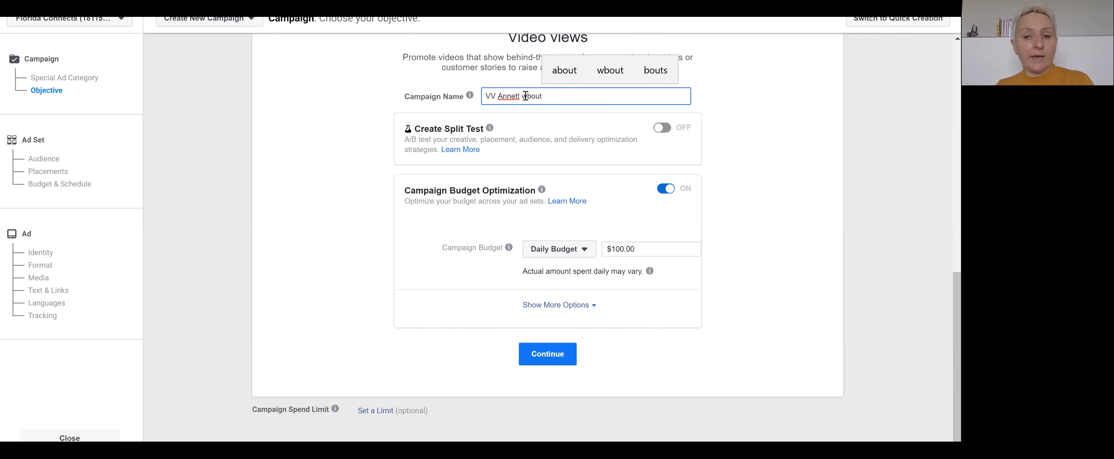
Turn off Campaign Budget Optimization and continue to the ad set settings.
left_click(665, 189)
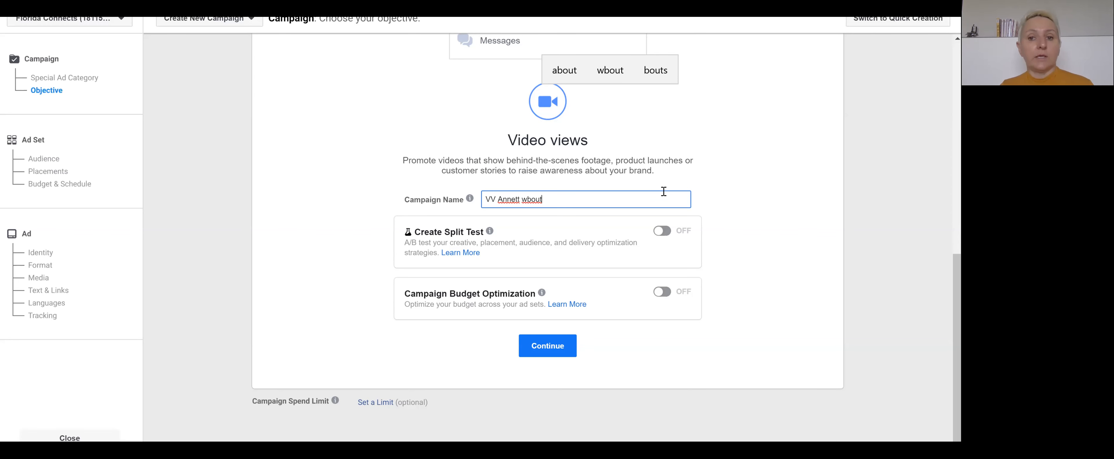
left_click(721, 117)
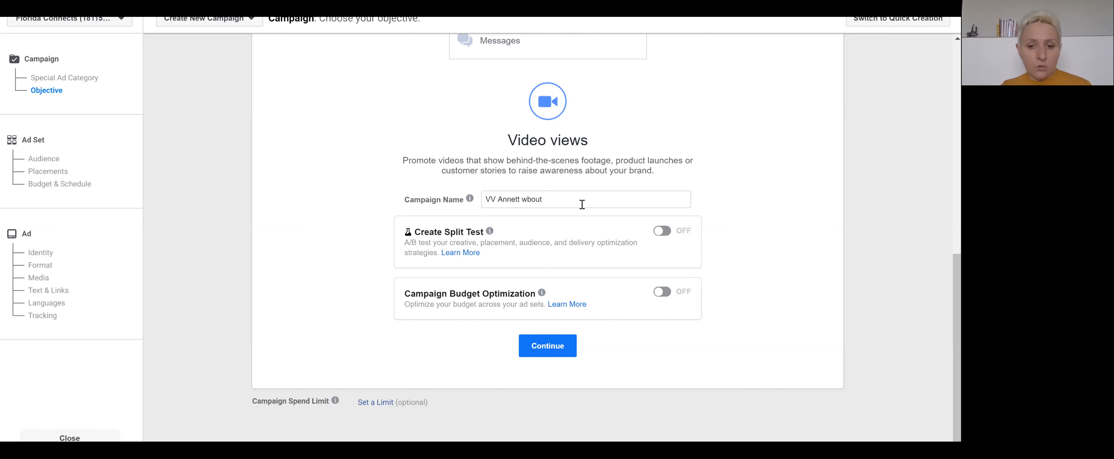
left_click(544, 354)
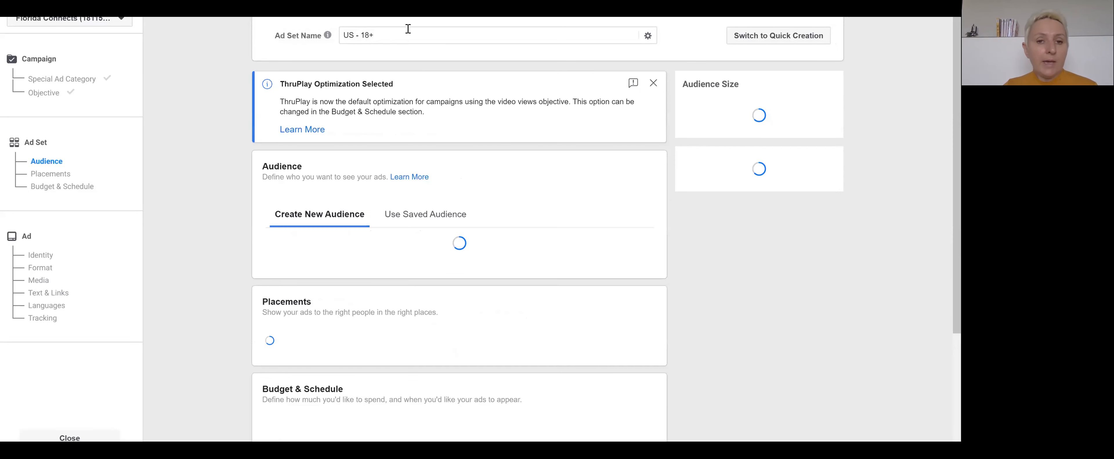
Prefix the ad set name with "VV", the featured person's first name and "About", ahead of "US - 18+".
left_click(344, 36)
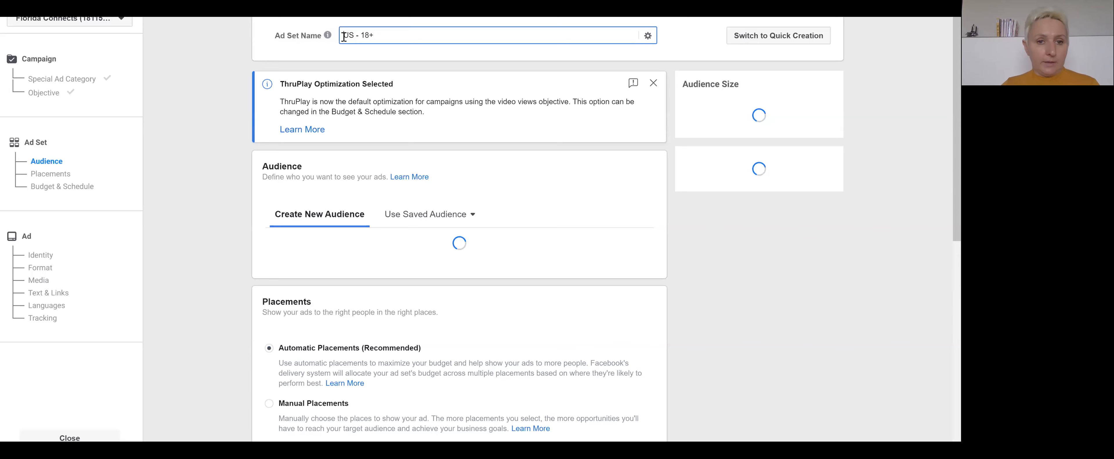
type("TV ")
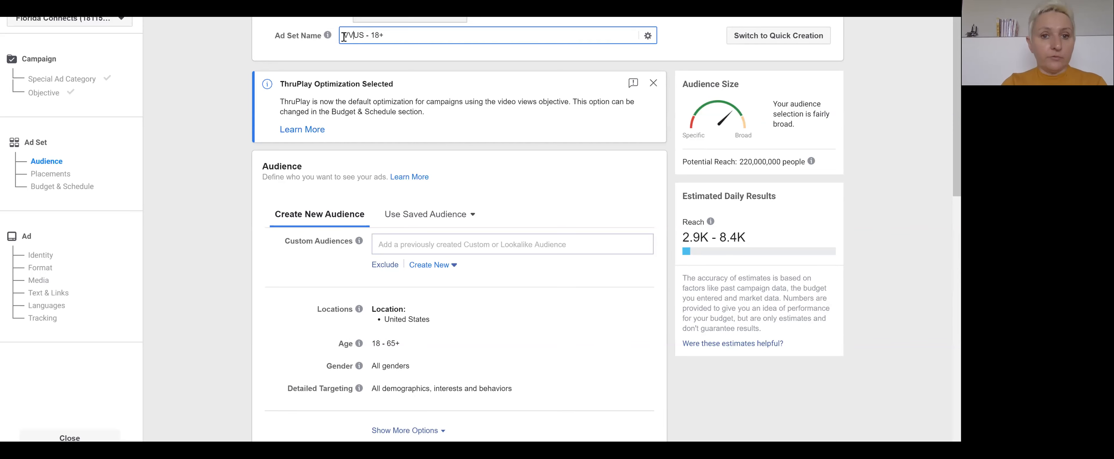
type("Annett A")
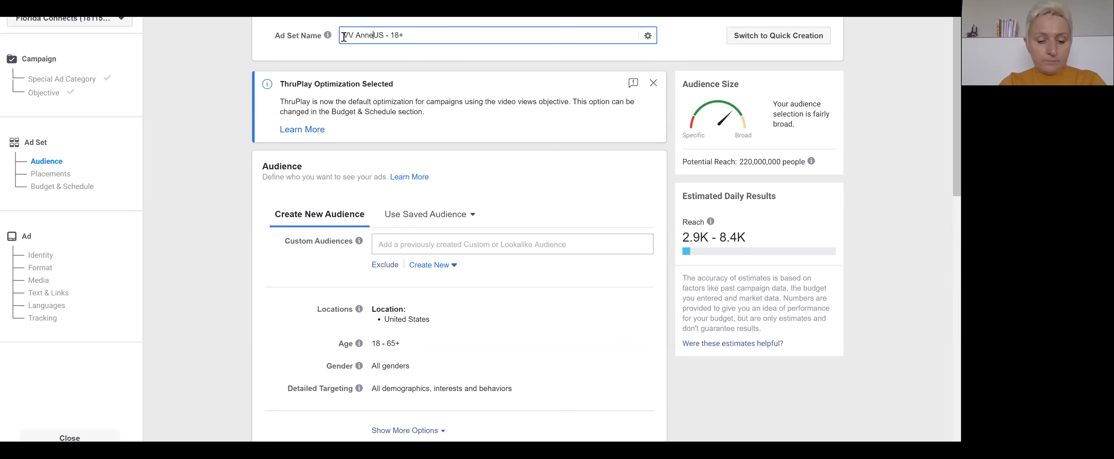
type("bout")
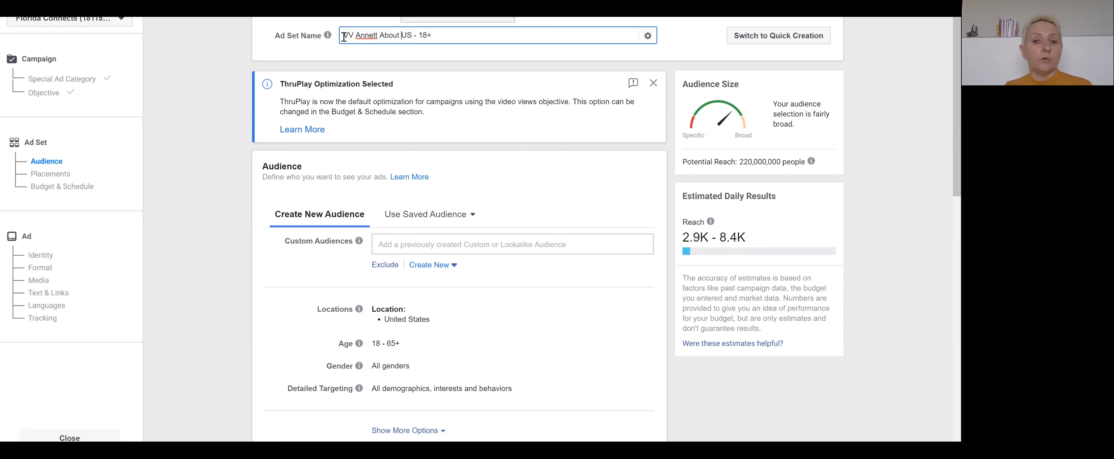
left_click(442, 56)
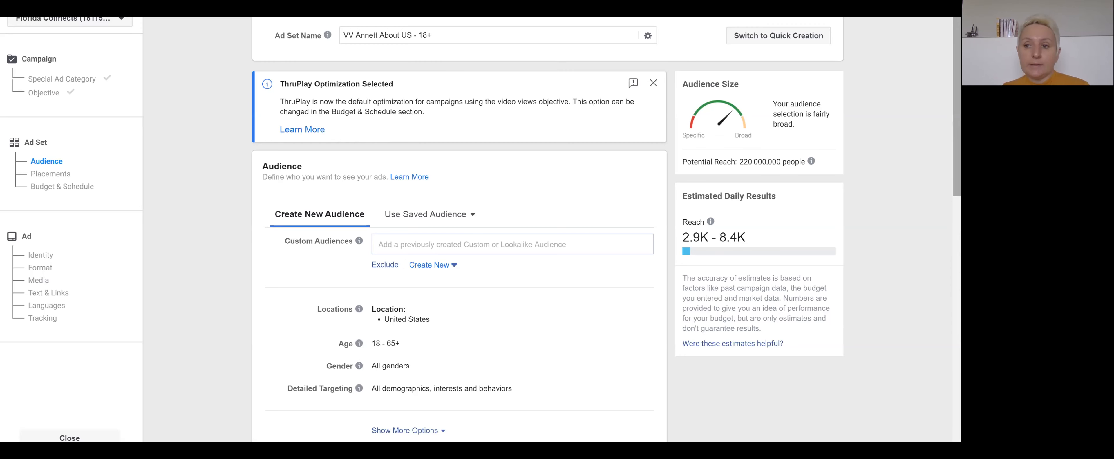
Look through the previously created custom and lookalike audiences and the ad set's other sections.
mouse_move(956, 108)
left_mouse_down()
mouse_move(957, 130)
mouse_move(957, 118)
left_mouse_up()
left_click(450, 219)
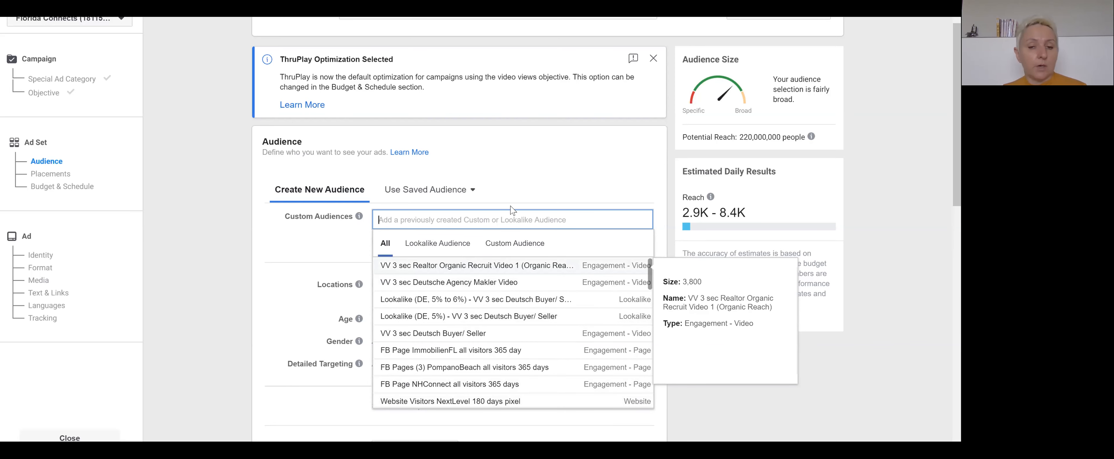
left_click(515, 174)
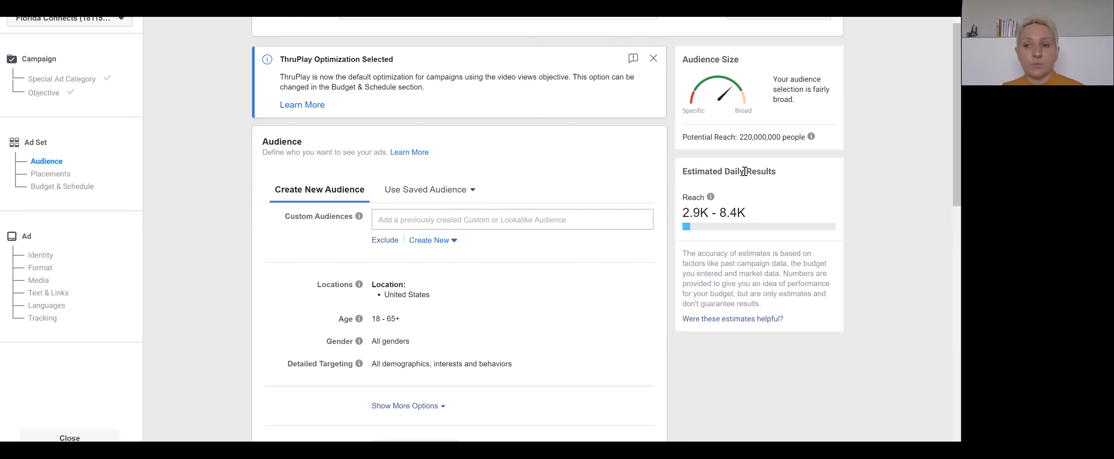
mouse_move(957, 115)
left_mouse_down()
mouse_move(957, 150)
mouse_move(957, 105)
mouse_move(957, 126)
left_mouse_up()
scroll(871, 237, "down", 10)
scroll(871, 236, "up", 13)
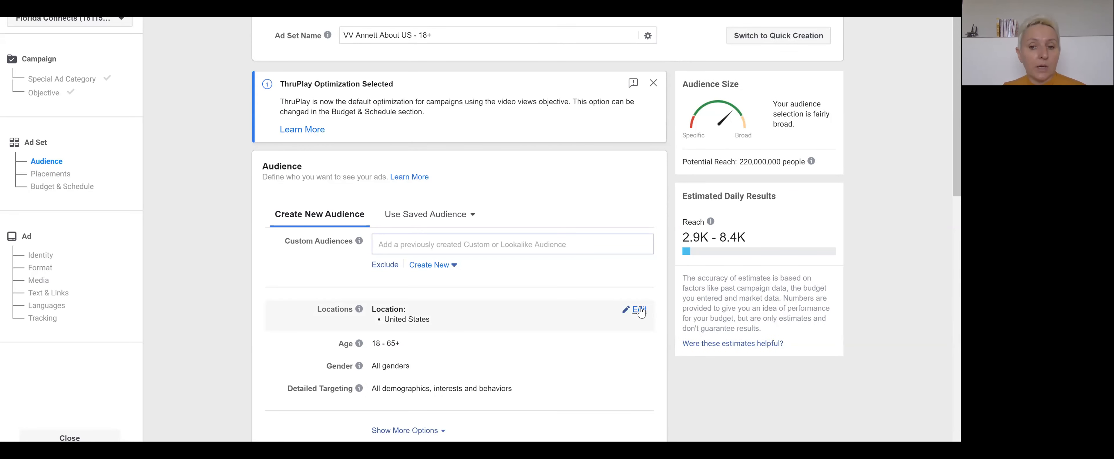
Open the audience's locations for editing and look over the targeting and placement settings.
left_click(640, 310)
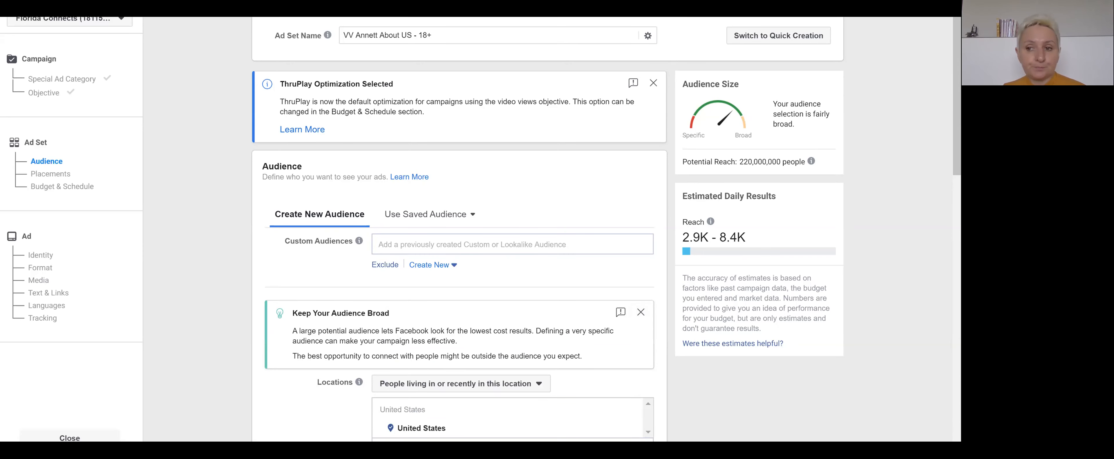
scroll(709, 295, "down", 3)
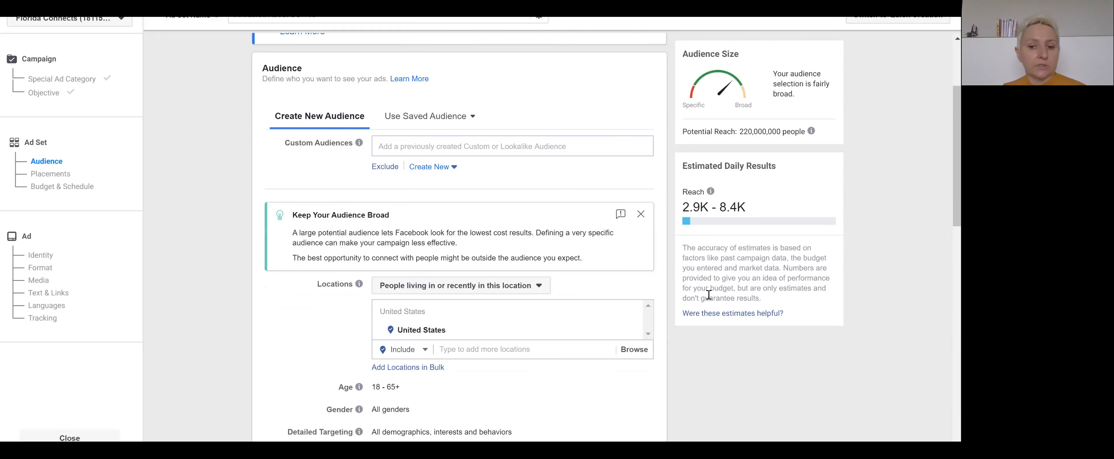
scroll(709, 295, "down", 13)
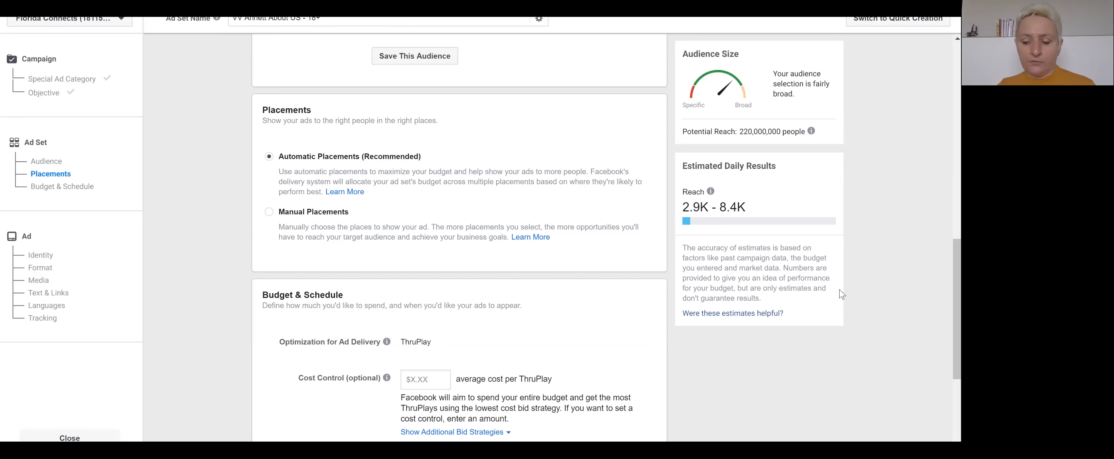
scroll(841, 294, "up", 8)
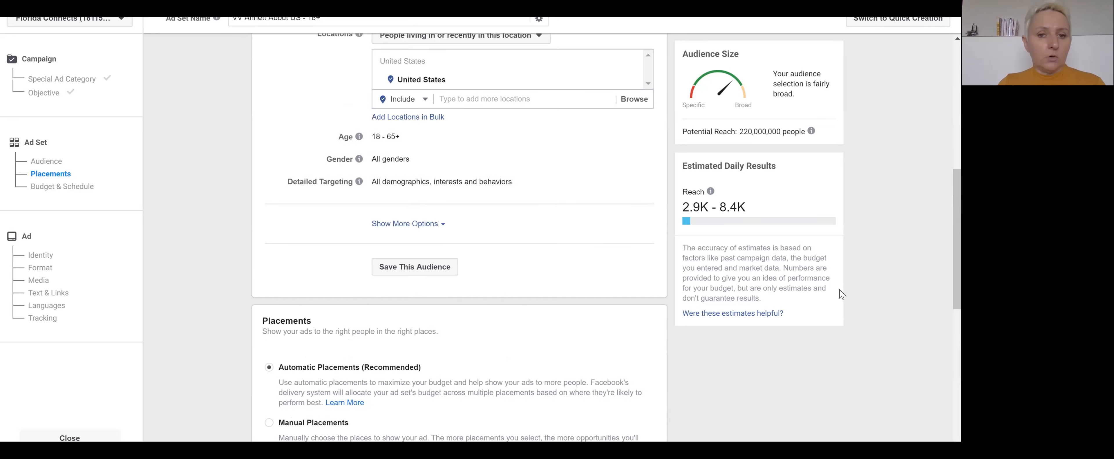
scroll(842, 294, "up", 1)
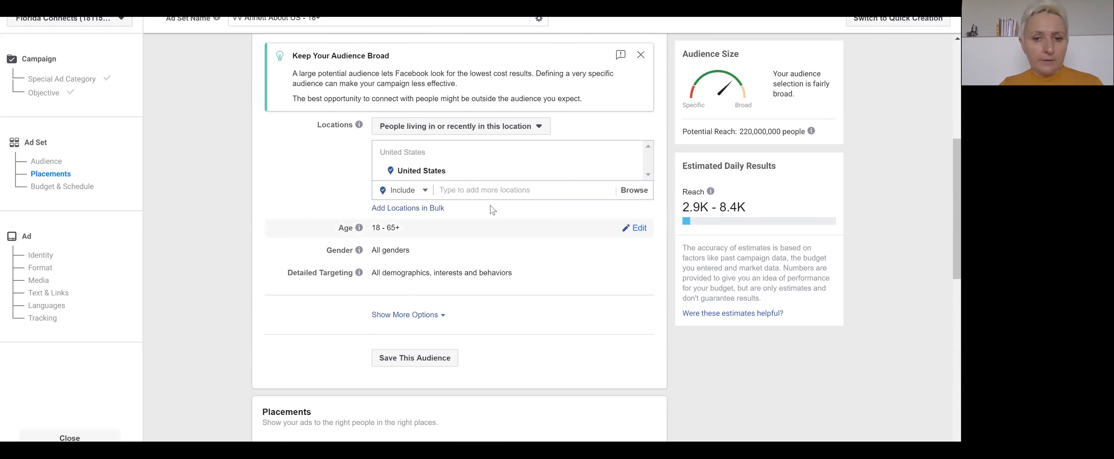
Set Fort Lauderdale, Florida, as the audience location.
left_click(492, 192)
type("F")
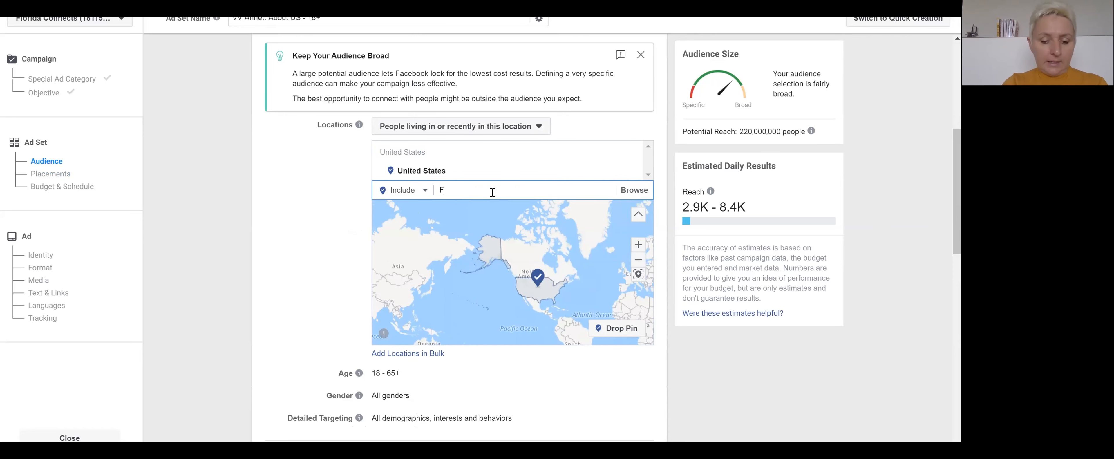
type("ort Lauderdale")
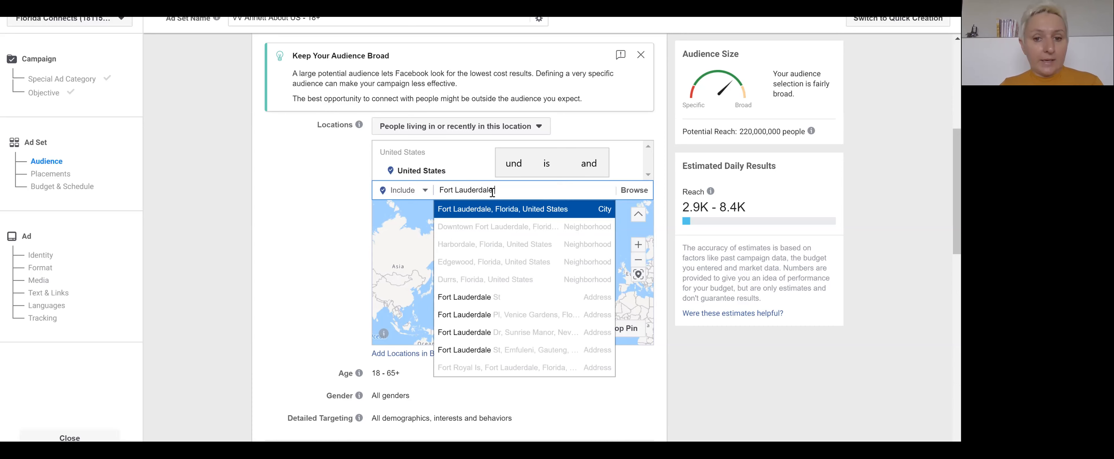
left_click(498, 209)
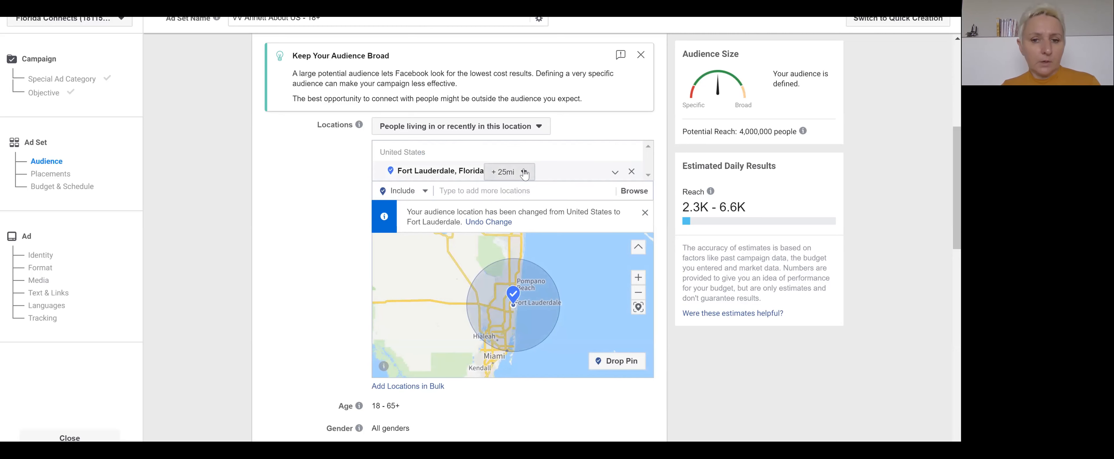
Reduce the radius around Fort Lauderdale to 10 miles and check the smallest radius available.
left_click(529, 172)
left_click_drag(529, 246, 513, 246)
left_click(355, 208)
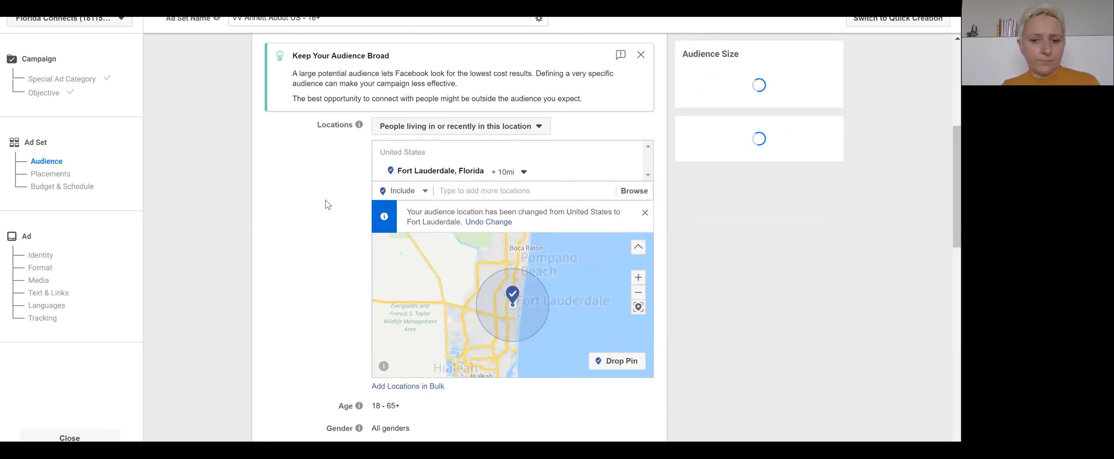
left_click(522, 172)
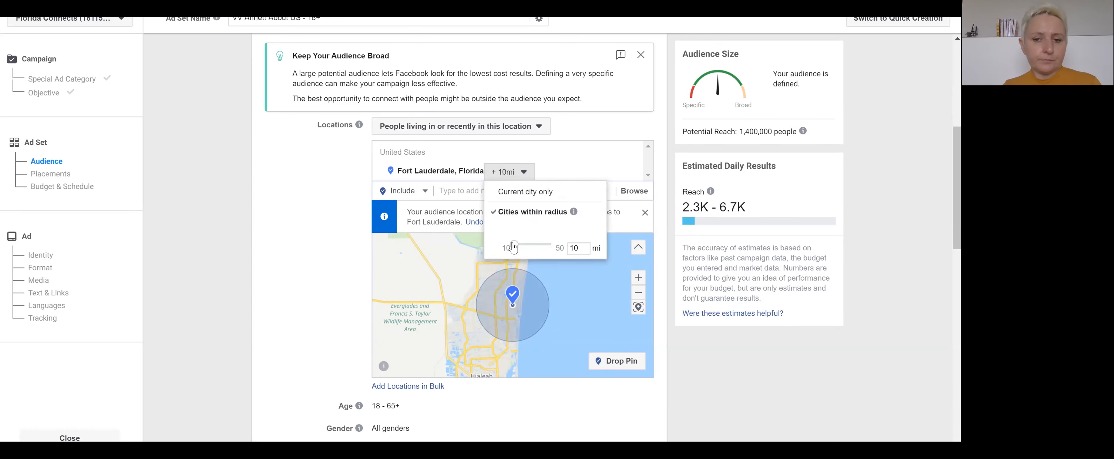
left_click(314, 213)
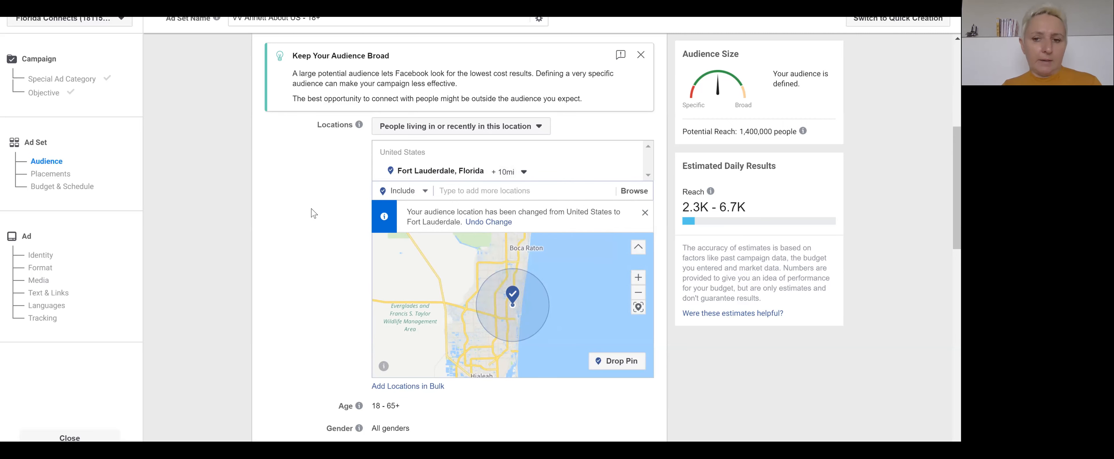
Add Lauderdale-by-the-Sea, Florida, as an audience location and remove Fort Lauderdale.
left_click(452, 192)
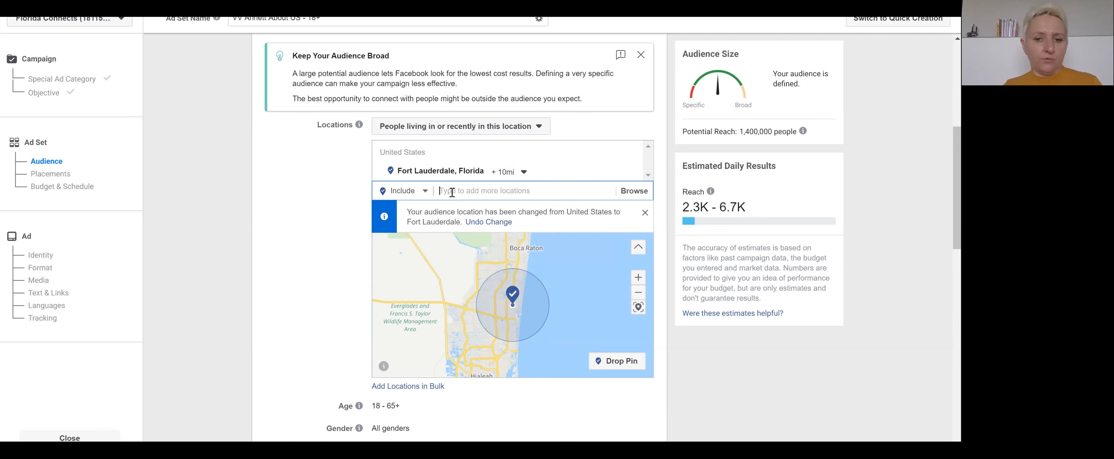
type("Lauderdal")
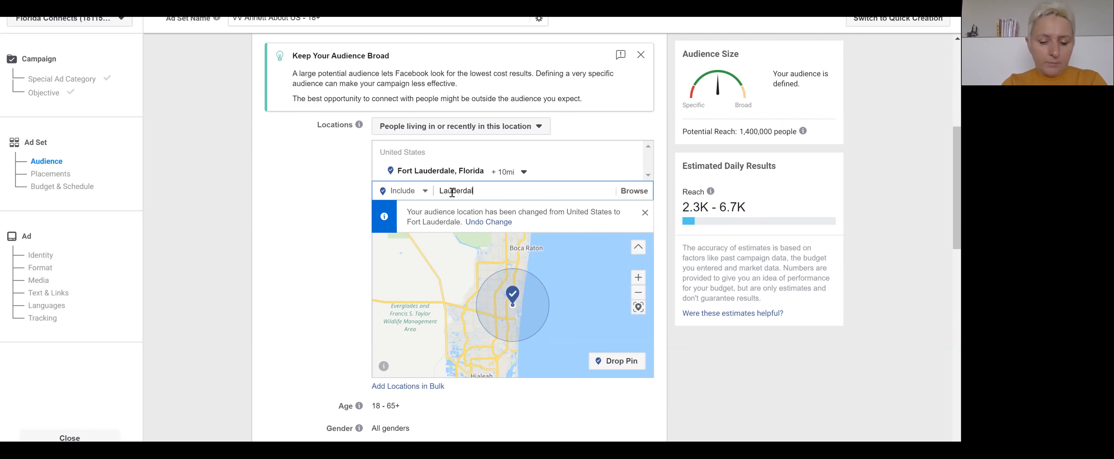
type("e by the Sea")
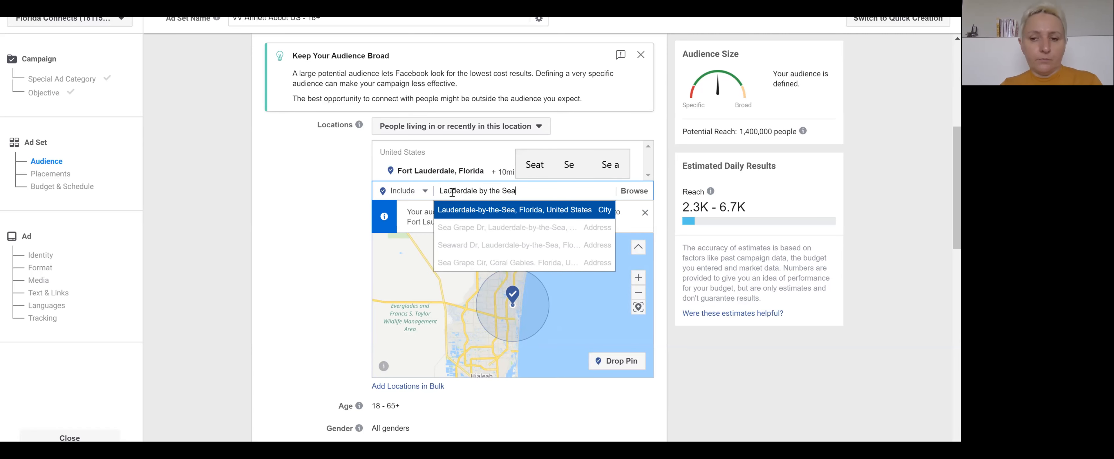
left_click(475, 211)
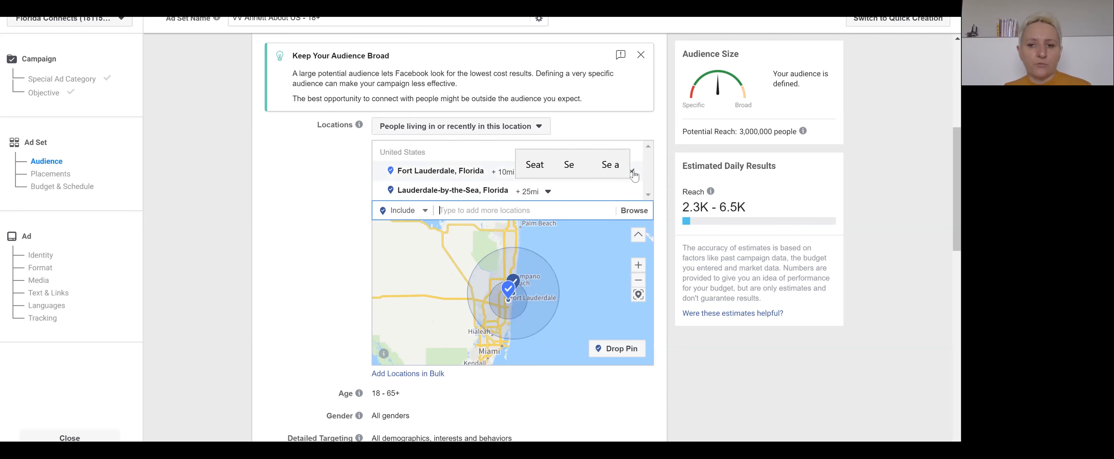
left_click(632, 173)
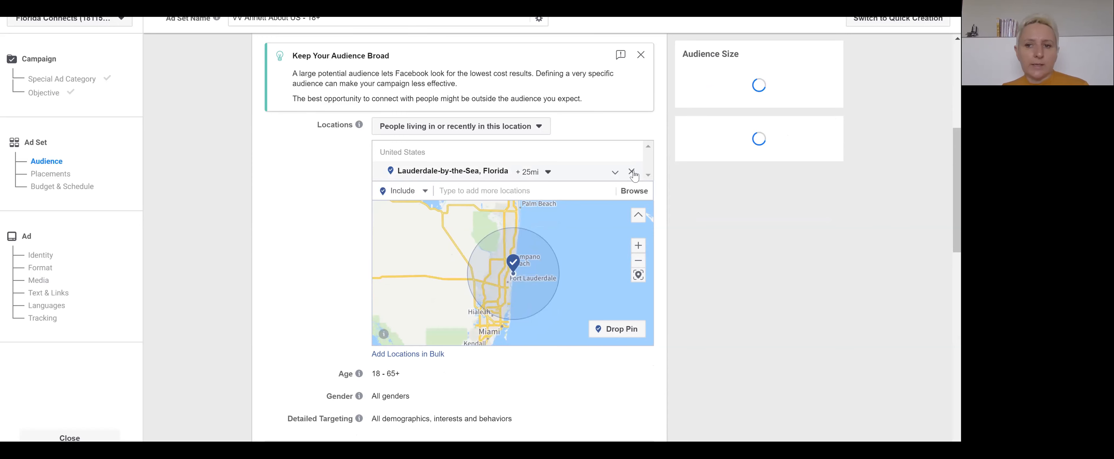
Set the targeting radius around Lauderdale-by-the-Sea to 10 miles.
left_click(541, 172)
left_click_drag(555, 250, 532, 249)
left_click(303, 235)
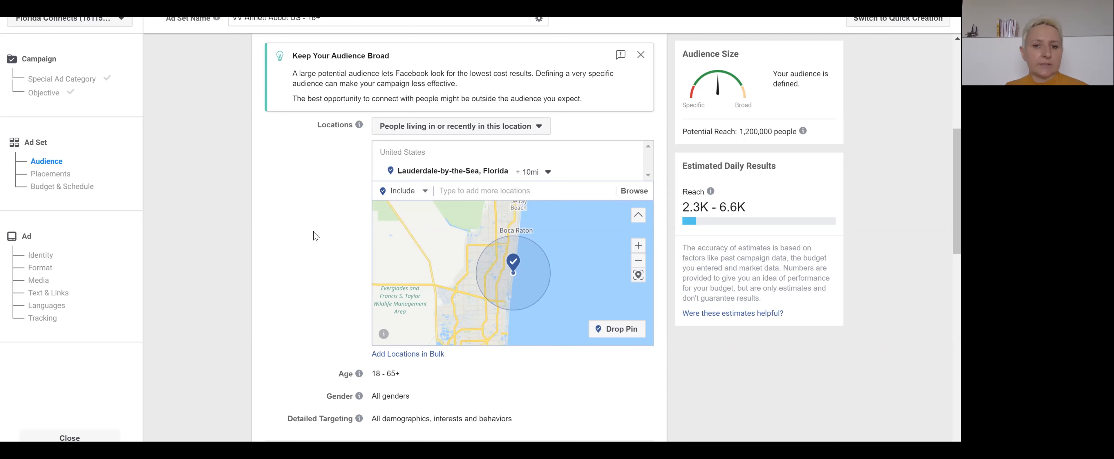
Limit the location targeting to people living in this location.
left_click(452, 130)
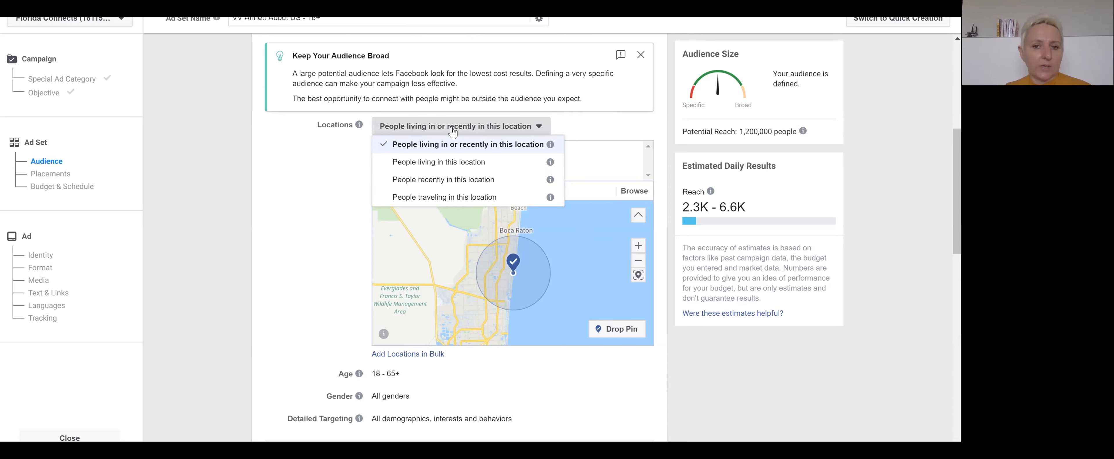
left_click(451, 163)
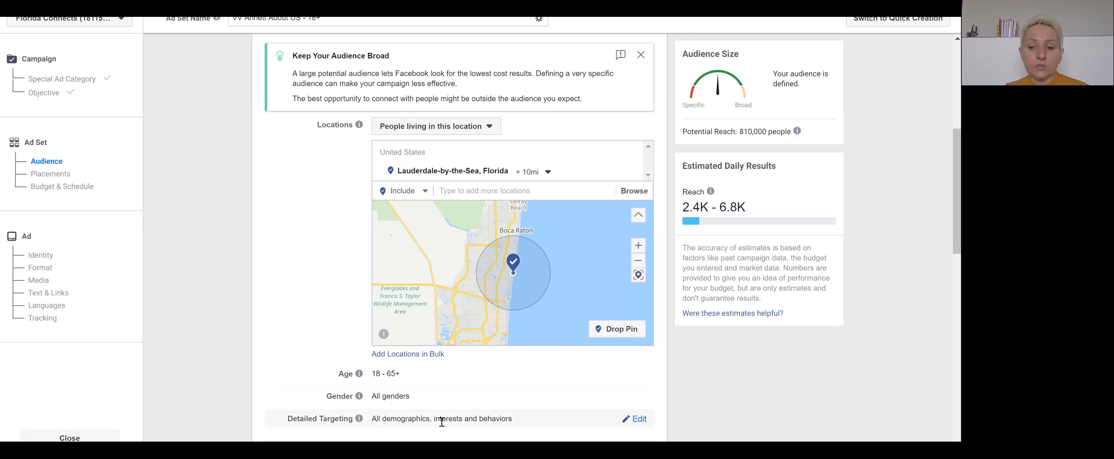
Open the detailed targeting for editing and look through the matching interests for "homes".
left_click(639, 419)
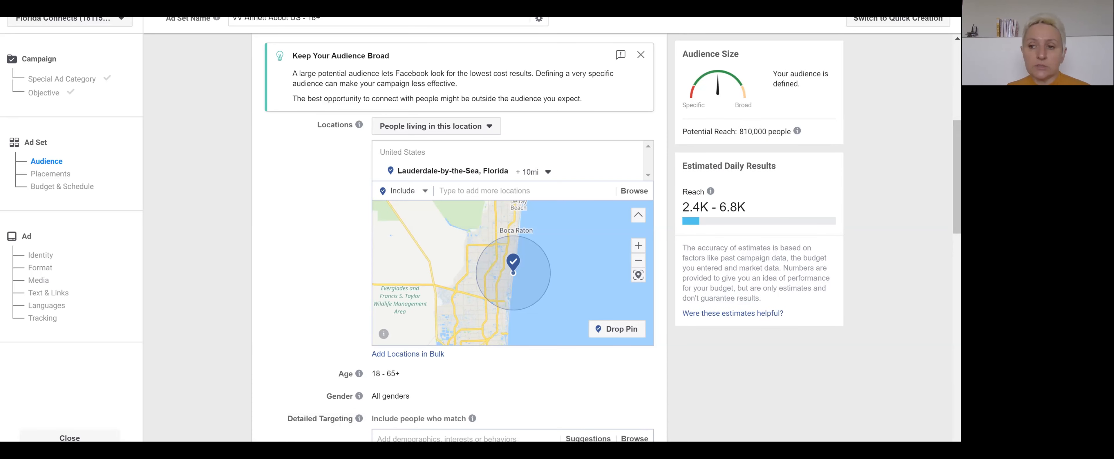
scroll(613, 237, "down", 7)
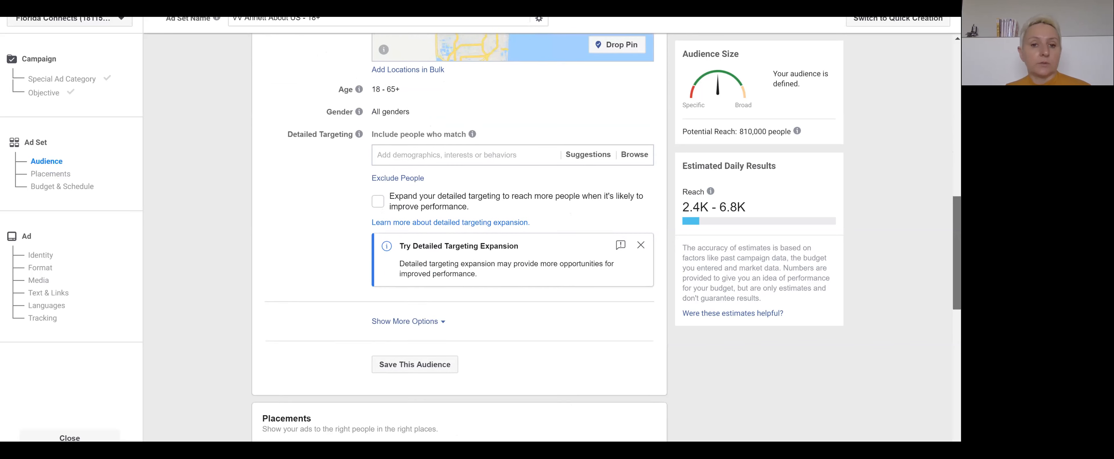
left_click(419, 153)
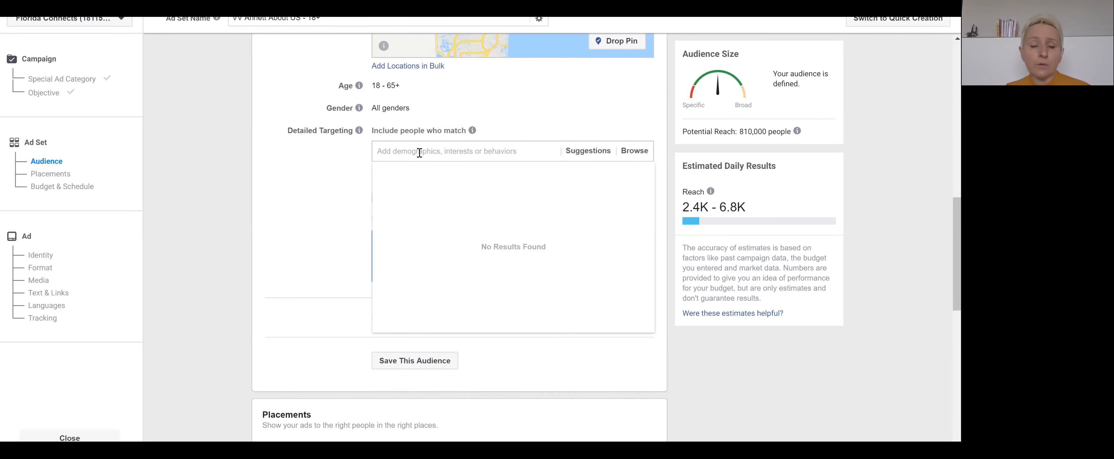
type("homes")
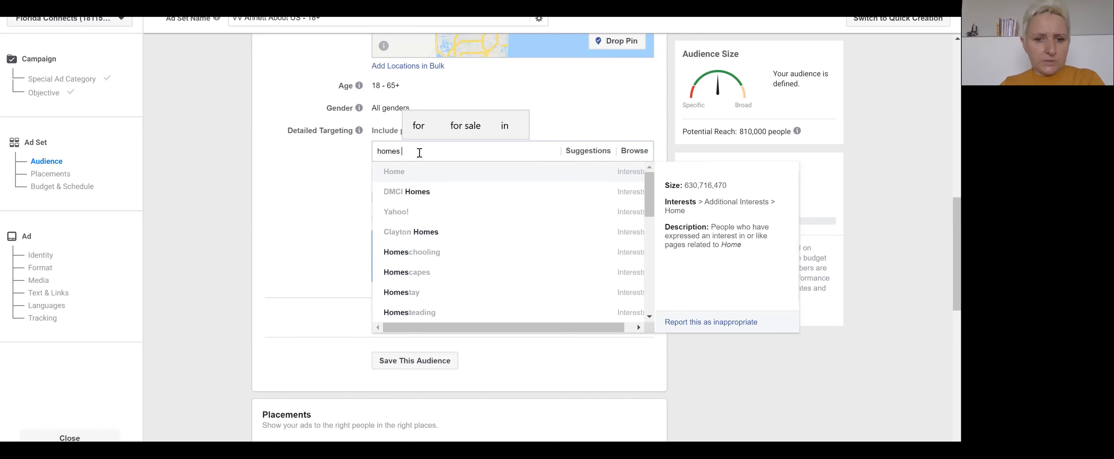
scroll(654, 210, "down", 1)
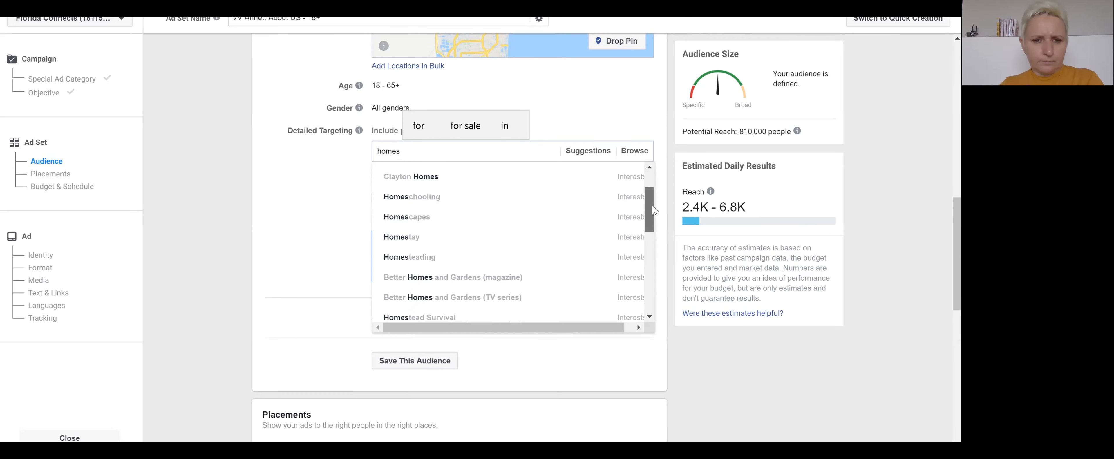
left_click_drag(654, 211, 429, 160)
double_click(429, 160)
left_click(428, 161)
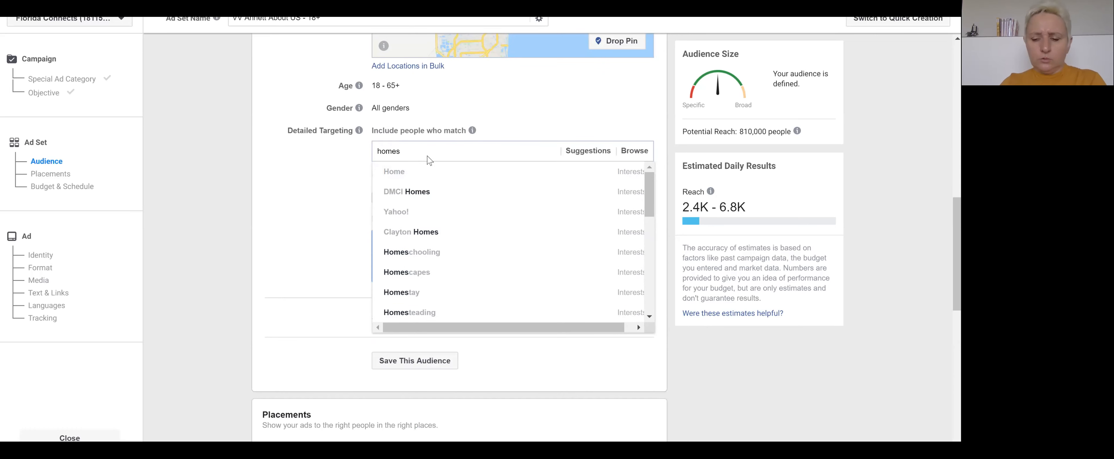
key("Down")
Replace the detailed targeting search with "first time" and include the First-time buyer interest.
double_click(426, 151)
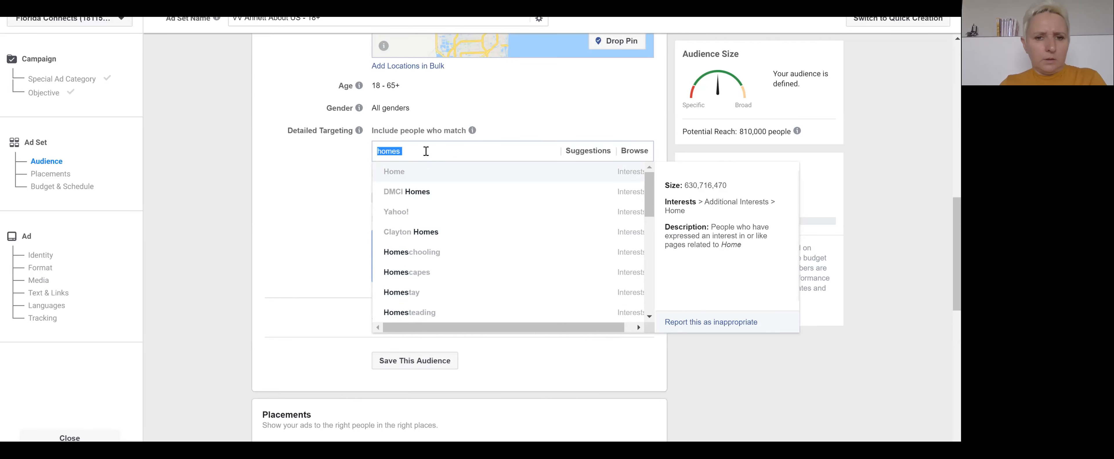
type("first time")
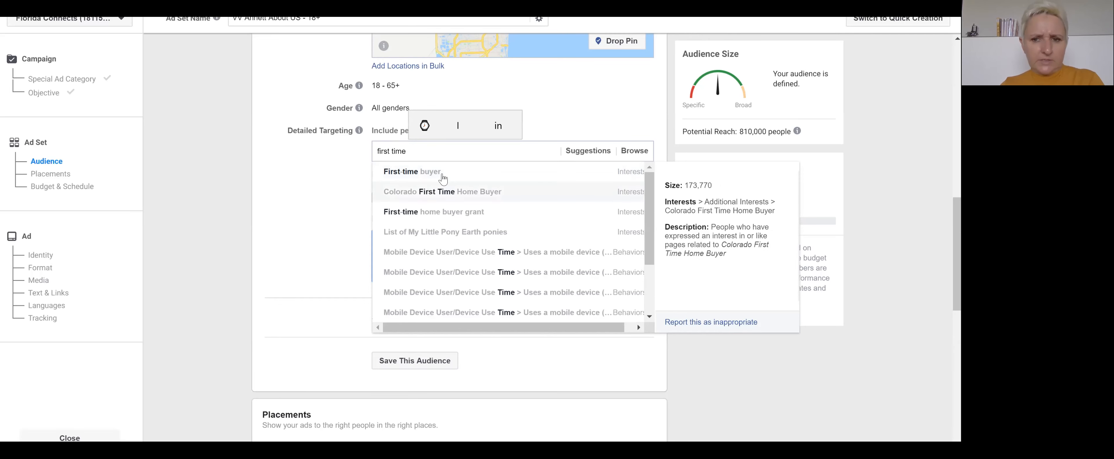
left_click(443, 178)
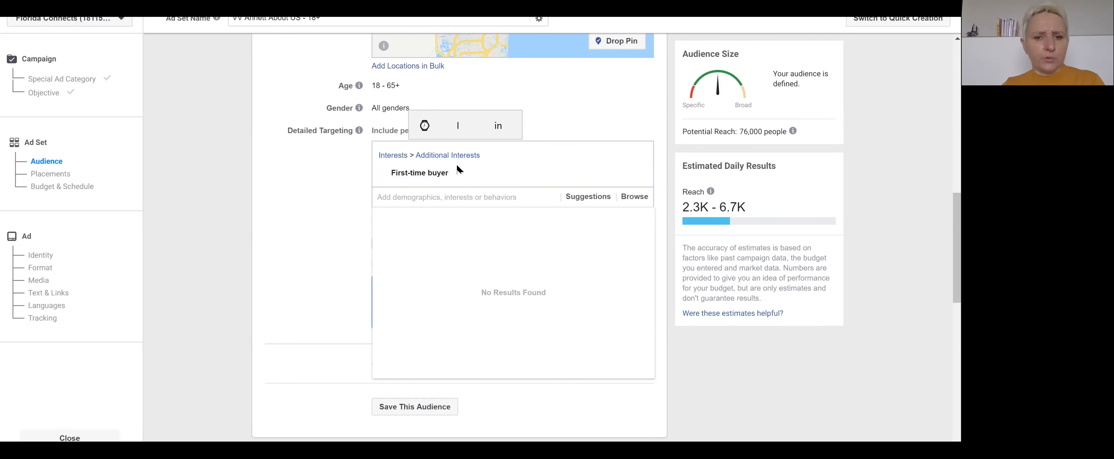
left_click(344, 164)
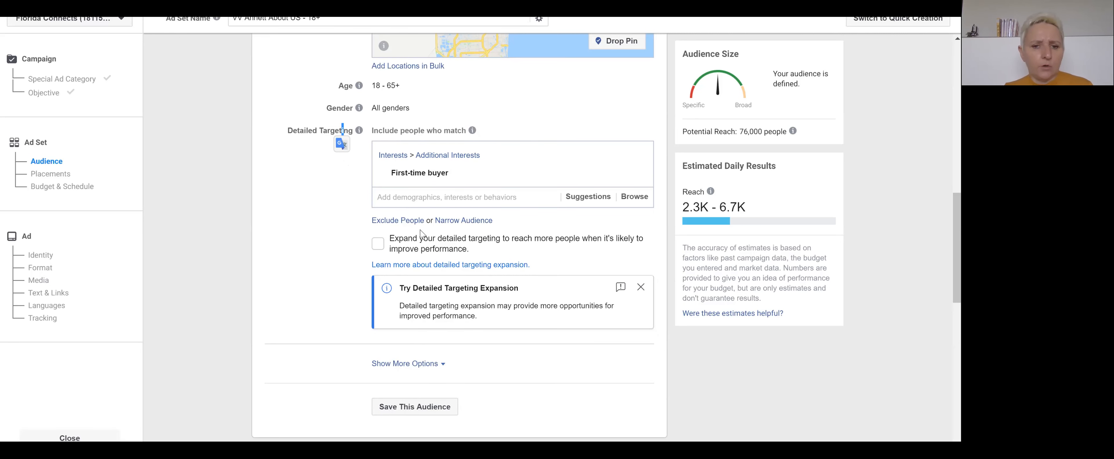
Add an exclusion to the detailed targeting and look through its matches for "realtor".
left_click(395, 221)
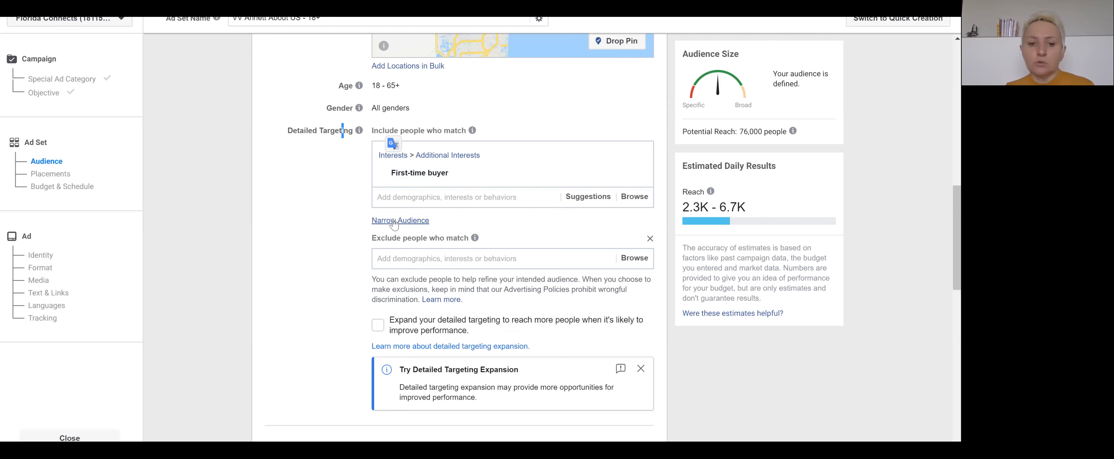
left_click(399, 256)
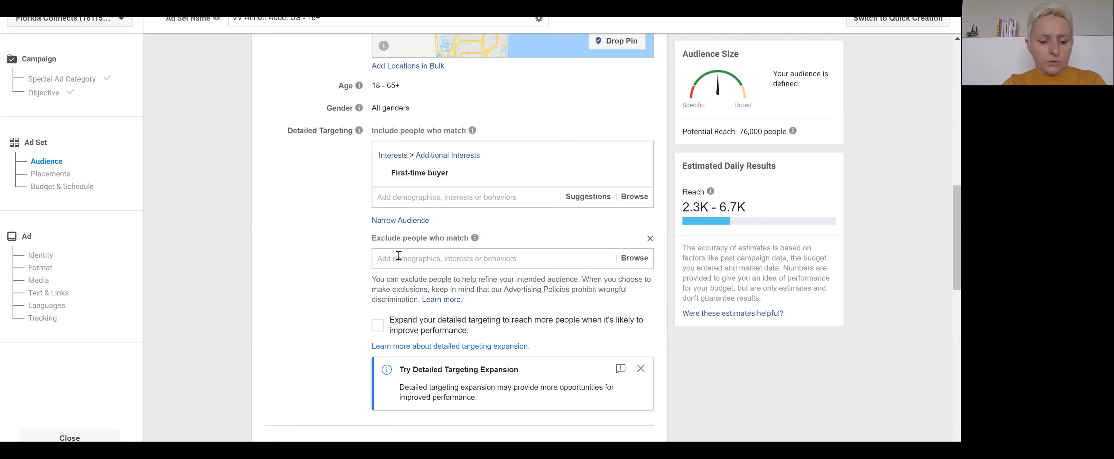
type("realtor")
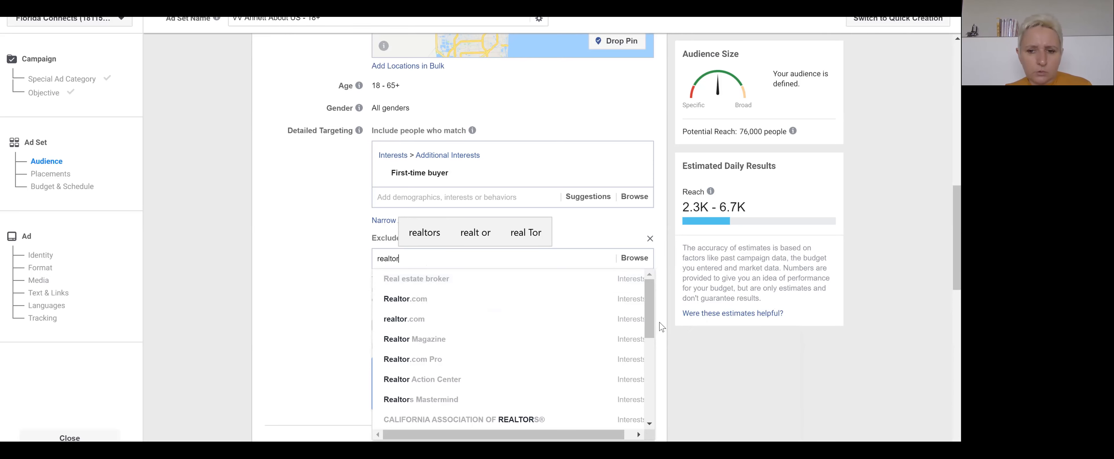
left_click_drag(646, 309, 645, 387)
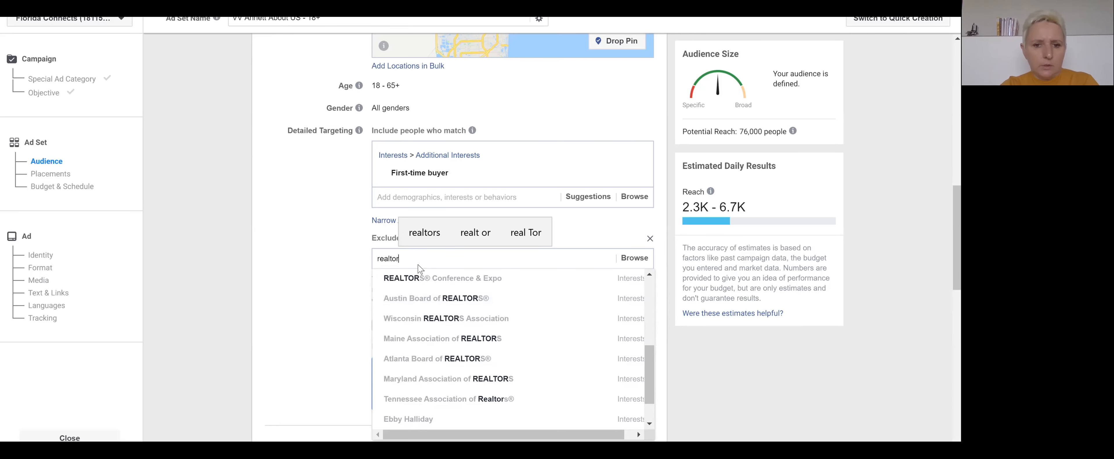
Search the exclusions for "realestate", check the matches, and clear the search without choosing one.
key("BackSpace")
key("BackSpace")
key("BackSpace")
key("BackSpace")
type("lestate")
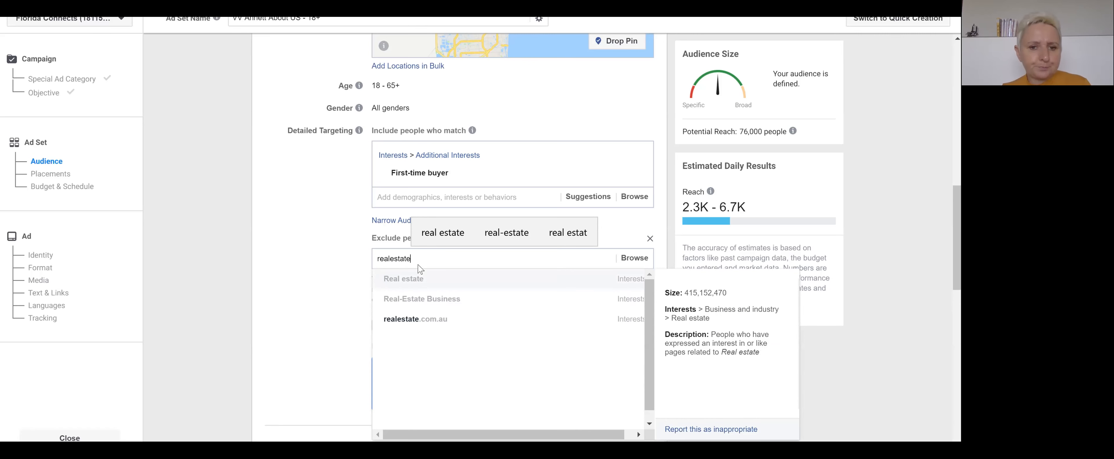
double_click(414, 256)
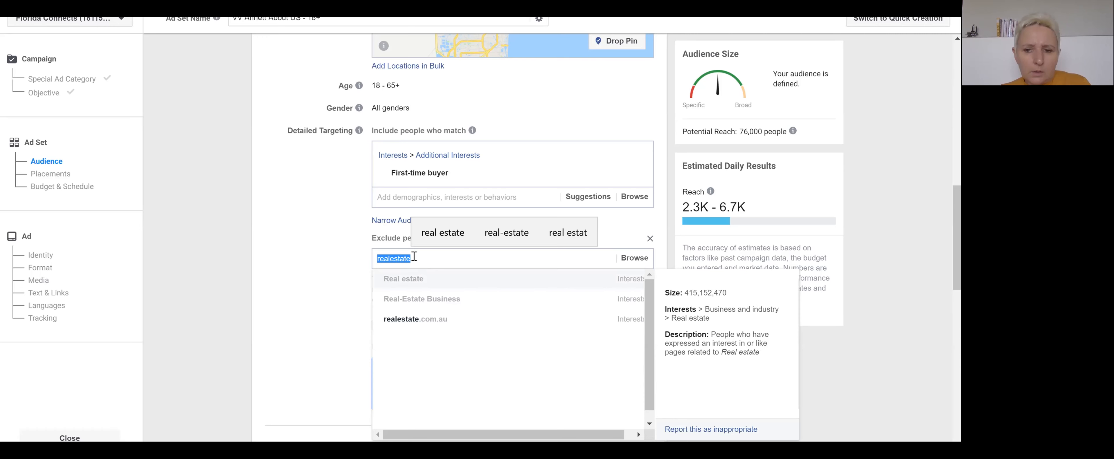
scroll(649, 376, "down", 1)
left_click_drag(658, 328, 656, 318)
left_click(471, 263)
left_click(601, 230)
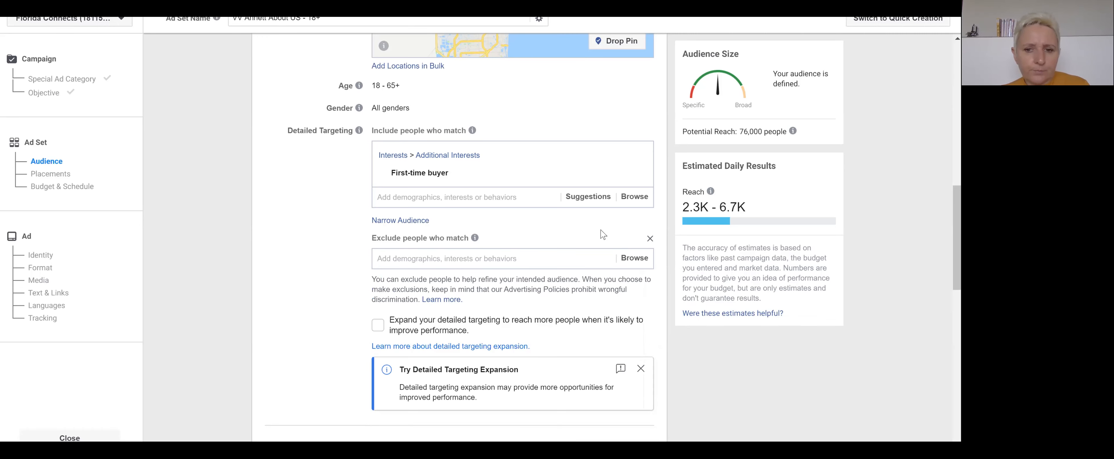
Browse the work demographics by employer and exclude people working at Keller Williams Realty and Keller Williams Realty, Inc.
left_click(437, 259)
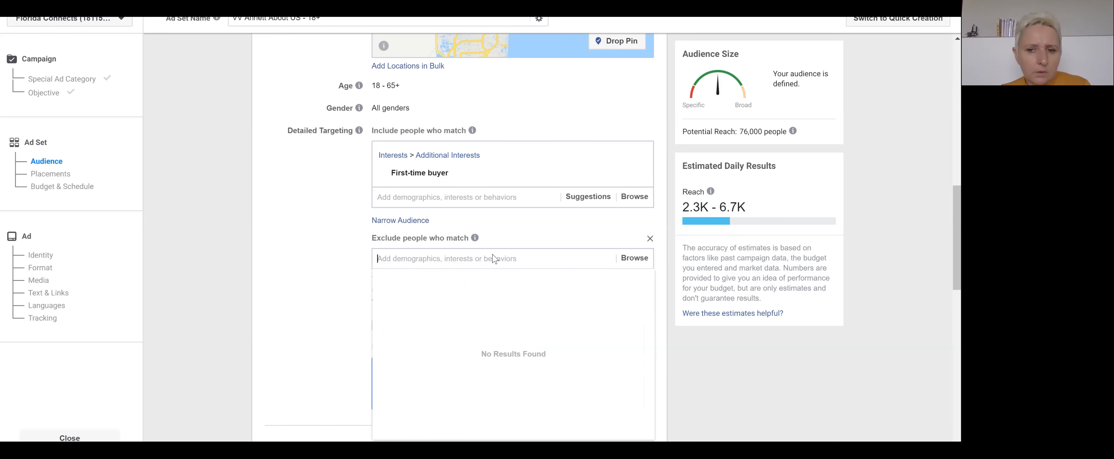
left_click(634, 257)
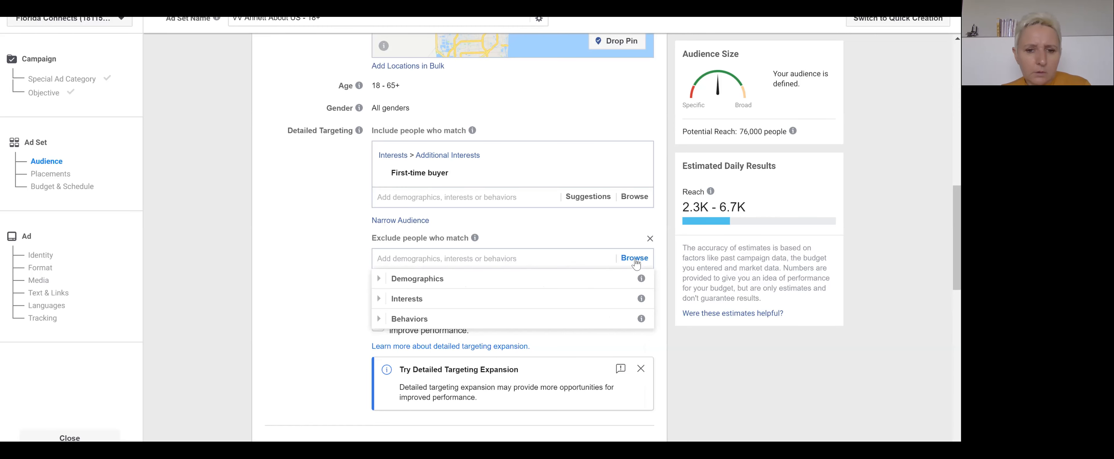
left_click(461, 281)
left_click(448, 339)
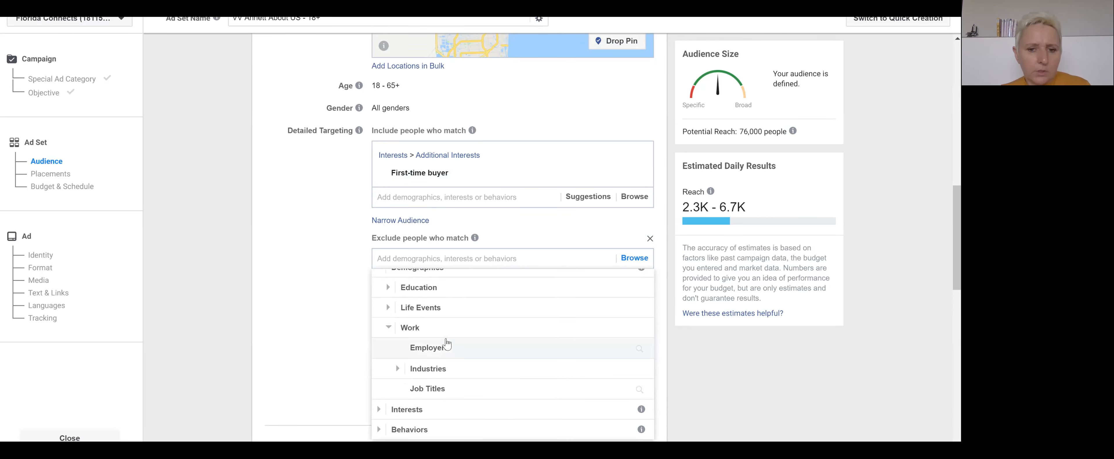
left_click(452, 347)
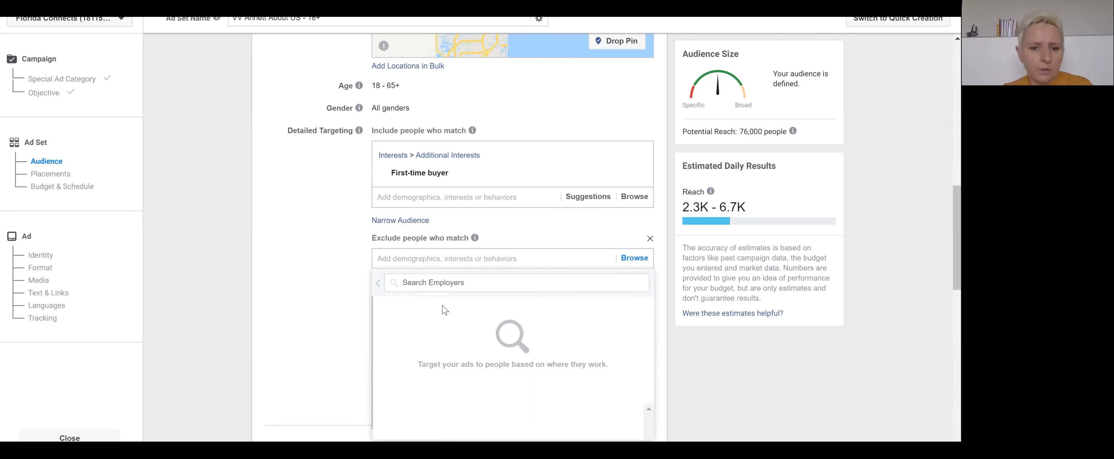
left_click(430, 284)
type("keller")
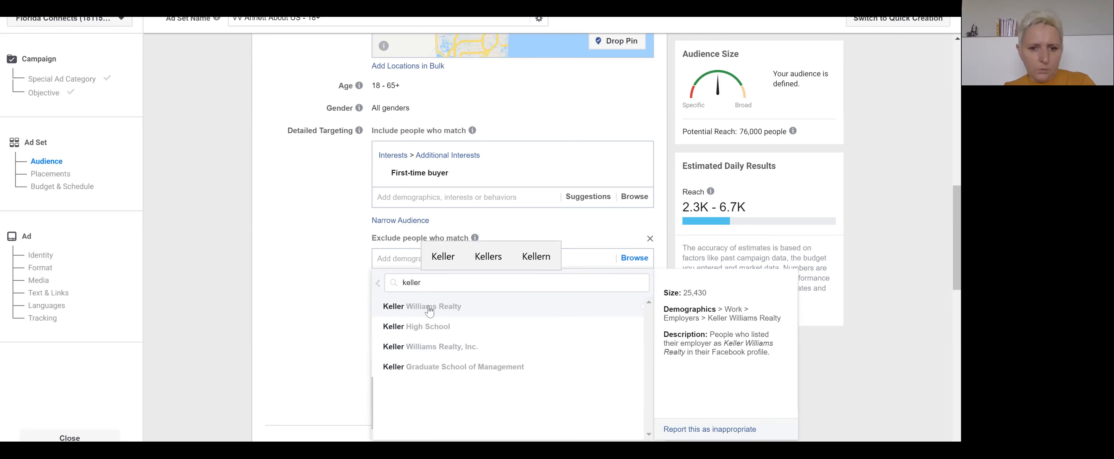
left_click(430, 309)
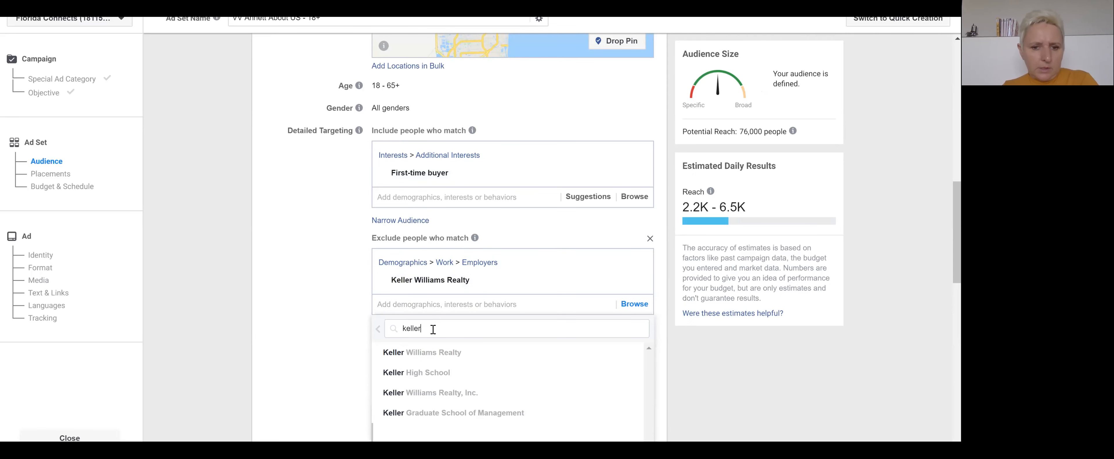
mouse_move(435, 392)
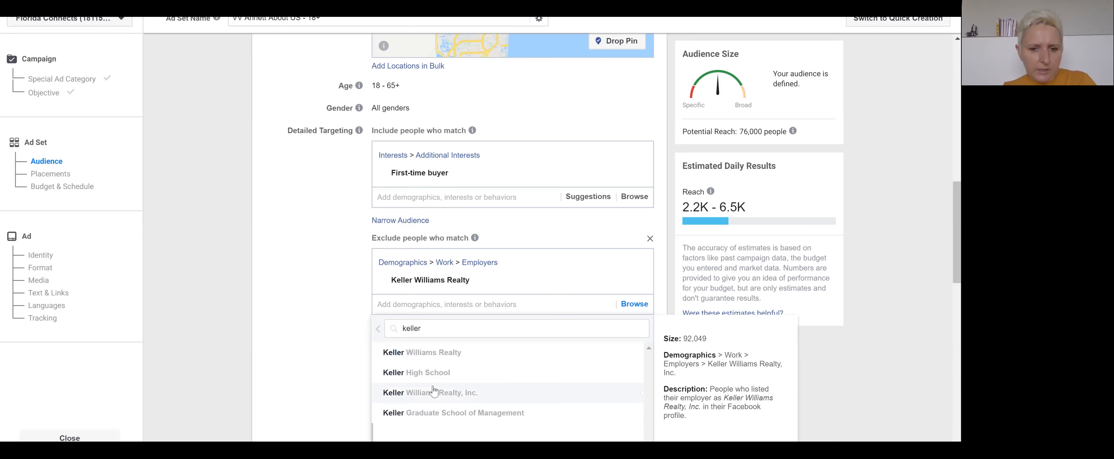
left_click(435, 391)
Search the employers to exclude for "remax" and clear the search term.
double_click(427, 343)
type("remax")
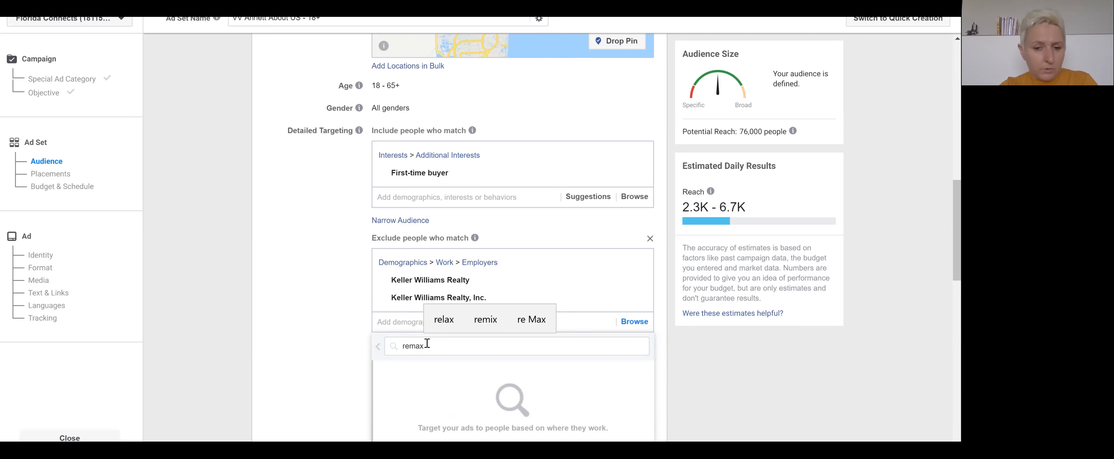
key("BackSpace")
key("BackSpace")
key("BackSpace")
key("BackSpace")
key("BackSpace")
Exclude people employed by Coldwell Banker Real Estate Corporation and Coldwell Banker Real Estate LLC.
type("g")
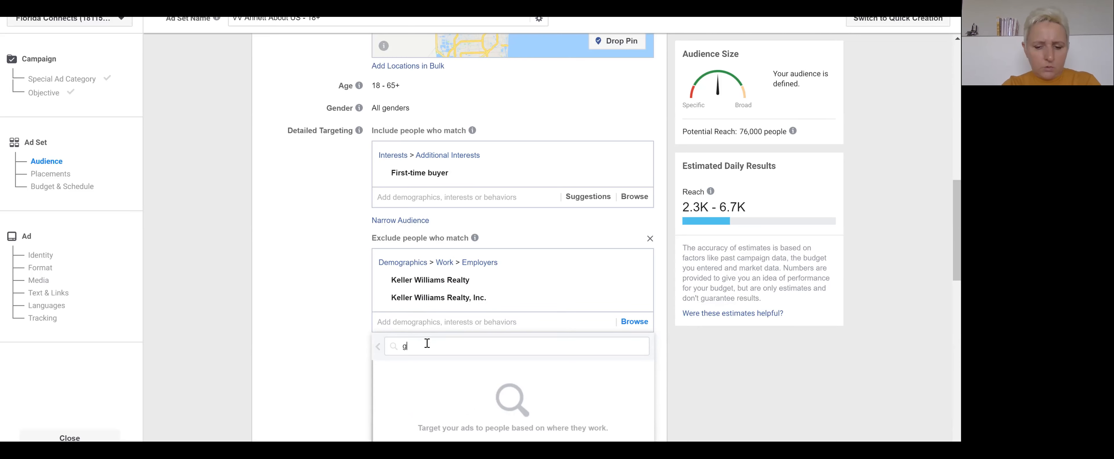
type("ocold")
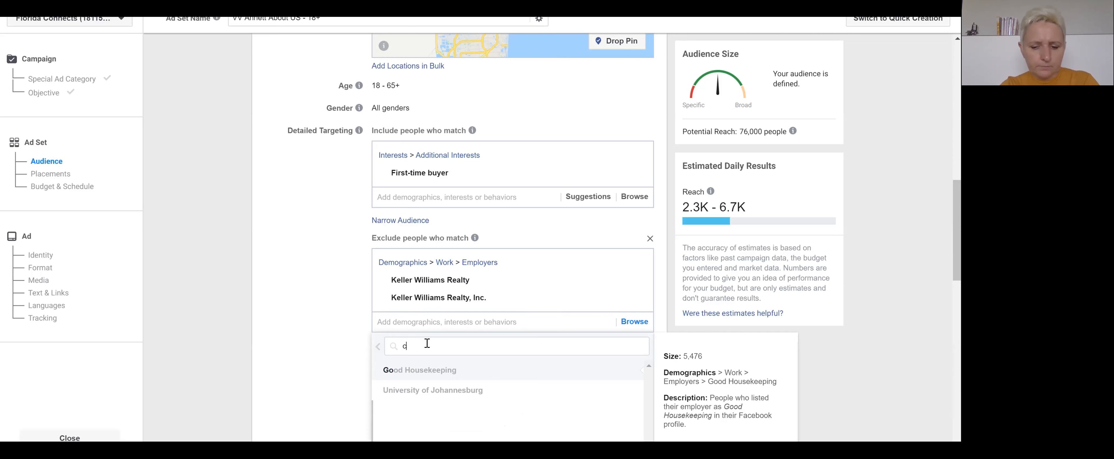
type("wel")
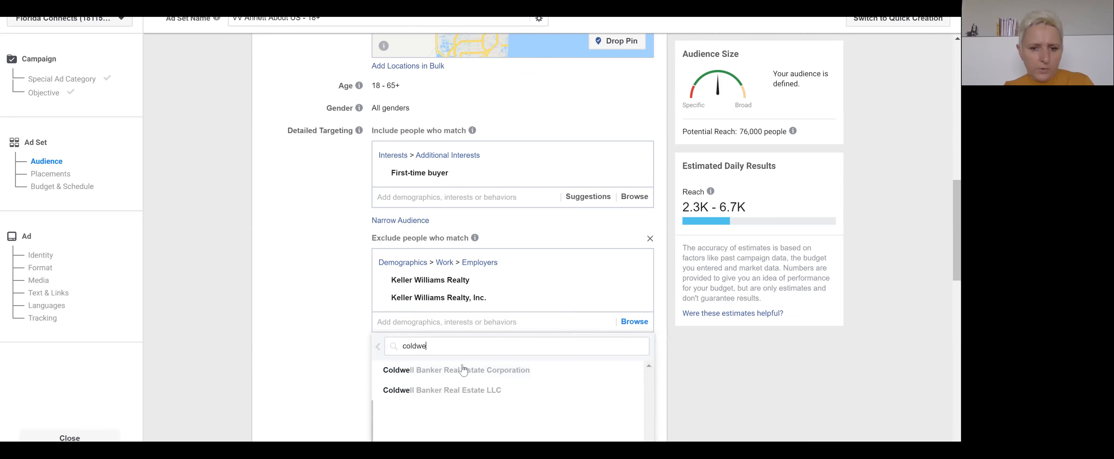
left_click(462, 369)
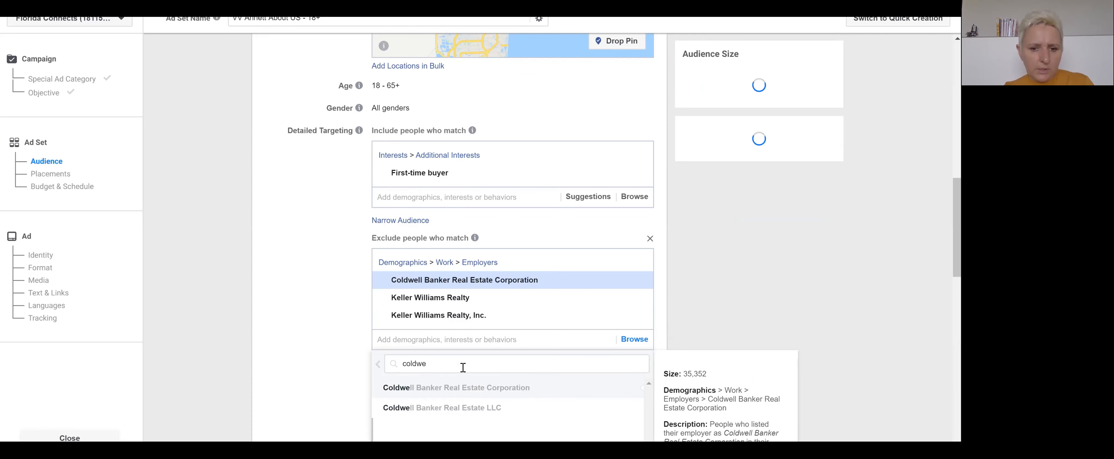
left_click(450, 409)
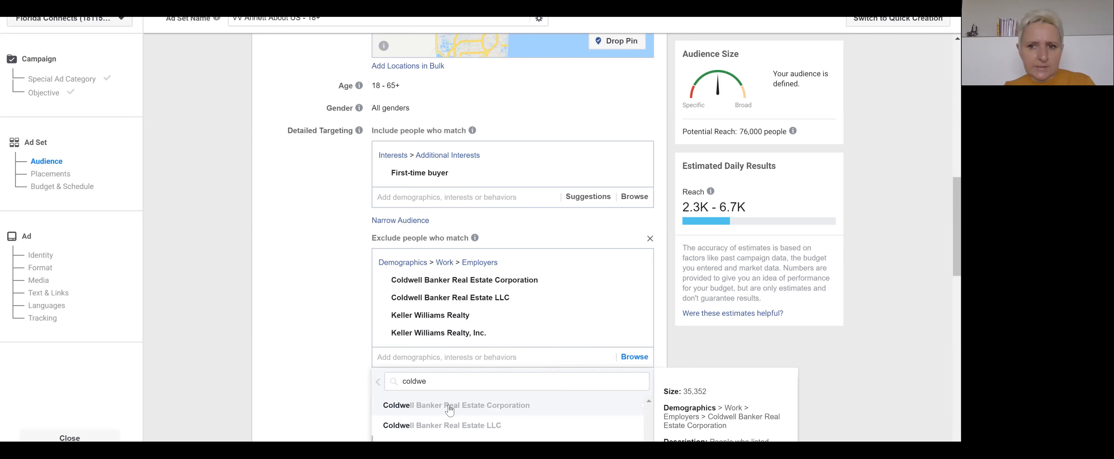
Search the exclusions for "real", look through the suggested matches, and clear the term without choosing one.
scroll(542, 239, "down", 3)
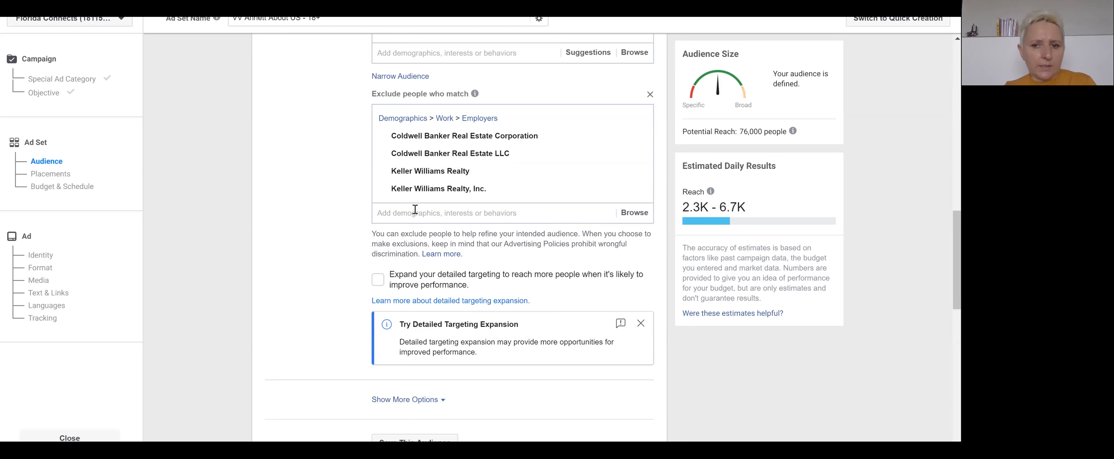
type("real")
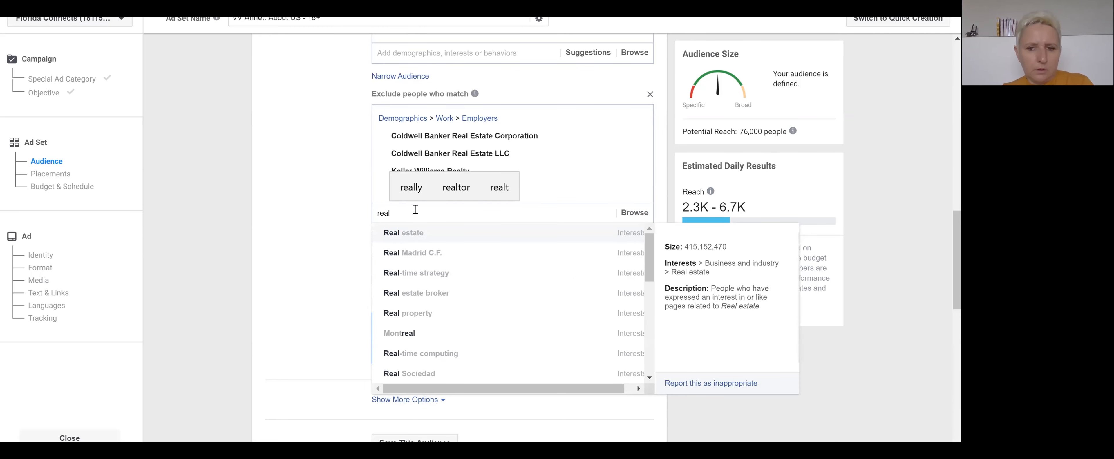
left_click_drag(649, 277, 647, 369)
scroll(429, 251, "up", 3)
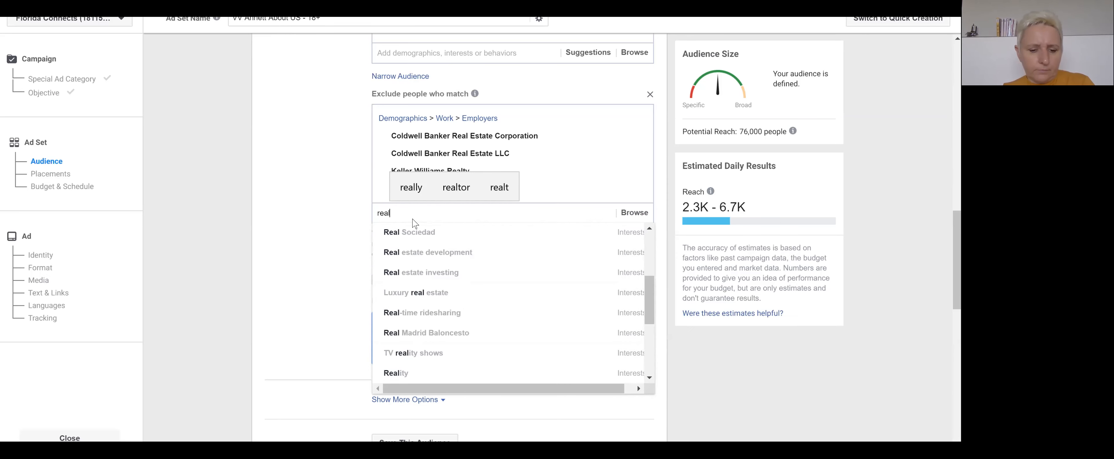
double_click(405, 212)
key("BackSpace")
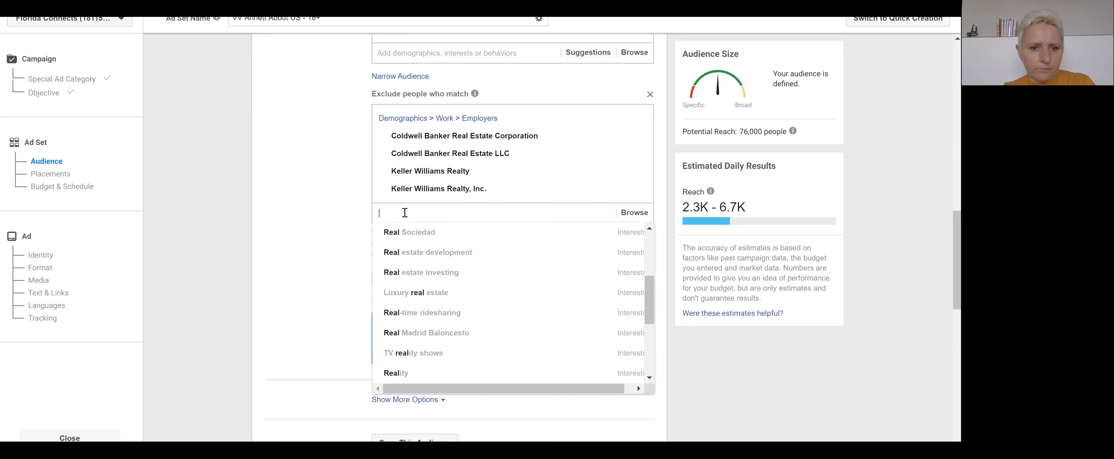
Search the exclusions for "realestate", check the matches, then clear the term and close the suggestion list.
type("realestate")
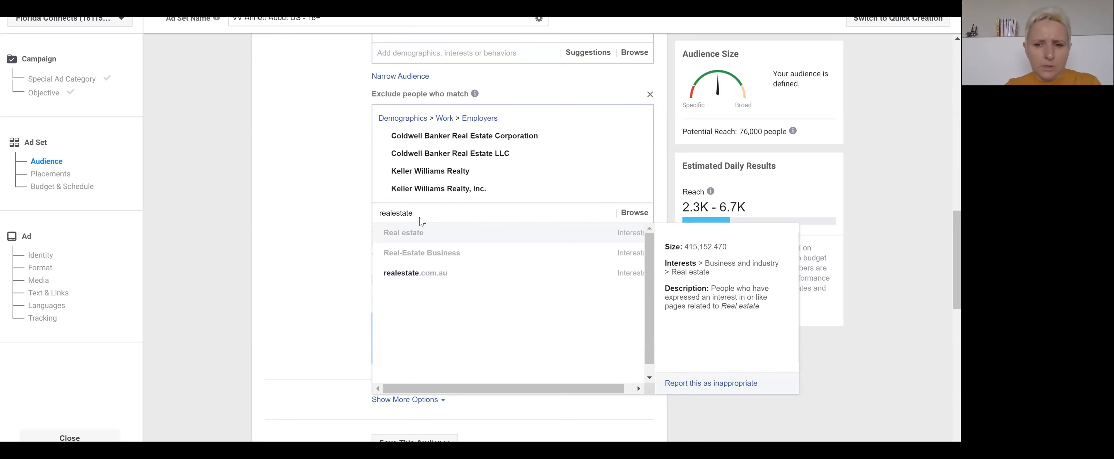
double_click(414, 214)
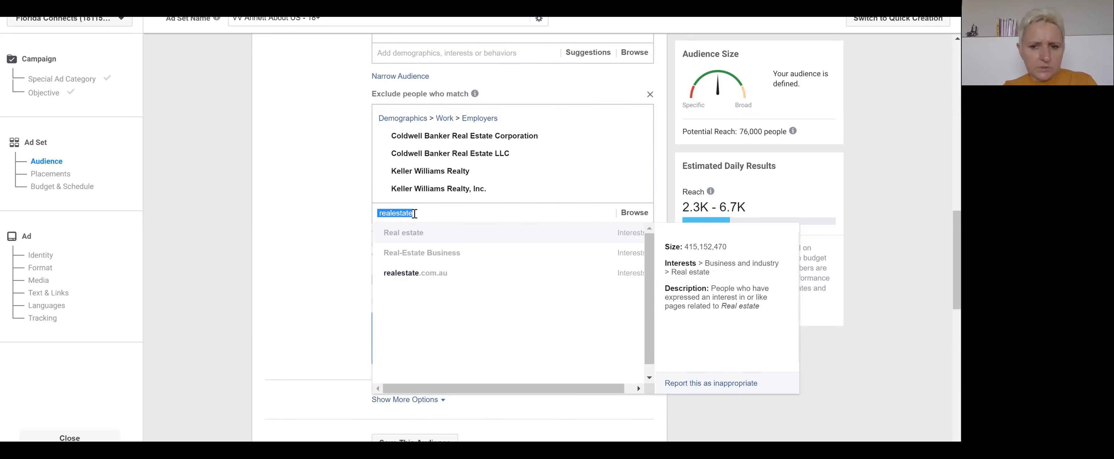
key("BackSpace")
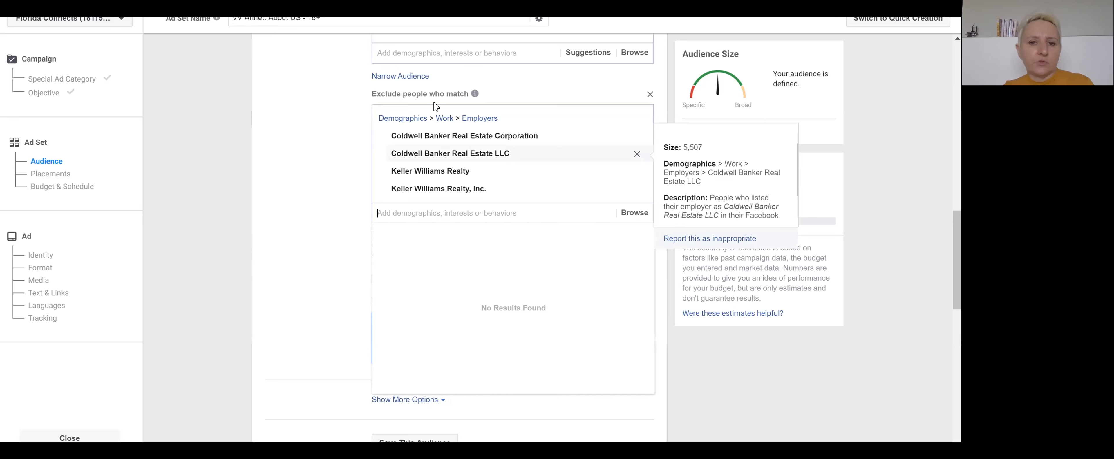
left_click(389, 92)
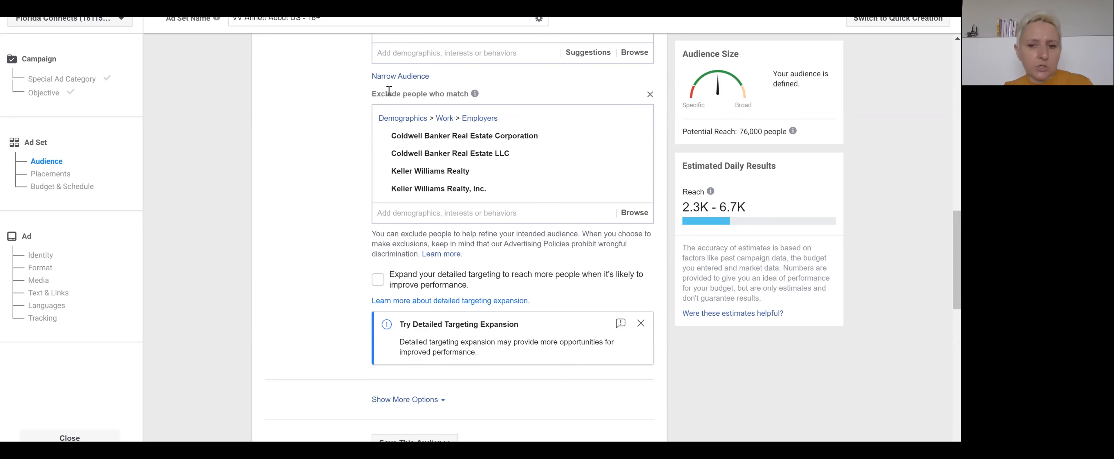
Repeat the exclusion search for "real" and clear it without adding any of the suggestions.
left_click(505, 211)
type("real")
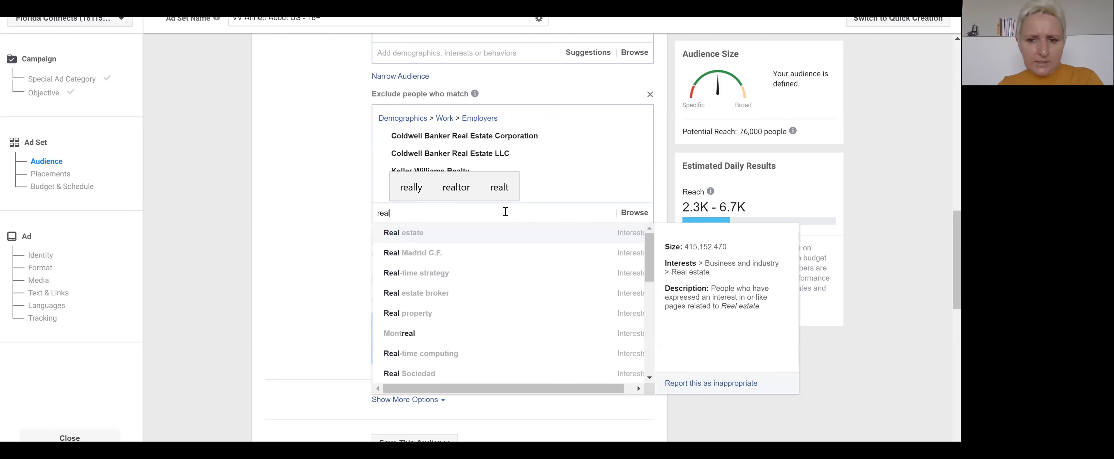
mouse_move(653, 255)
left_mouse_down()
mouse_move(642, 362)
mouse_move(651, 361)
mouse_move(653, 268)
left_mouse_up()
double_click(412, 211)
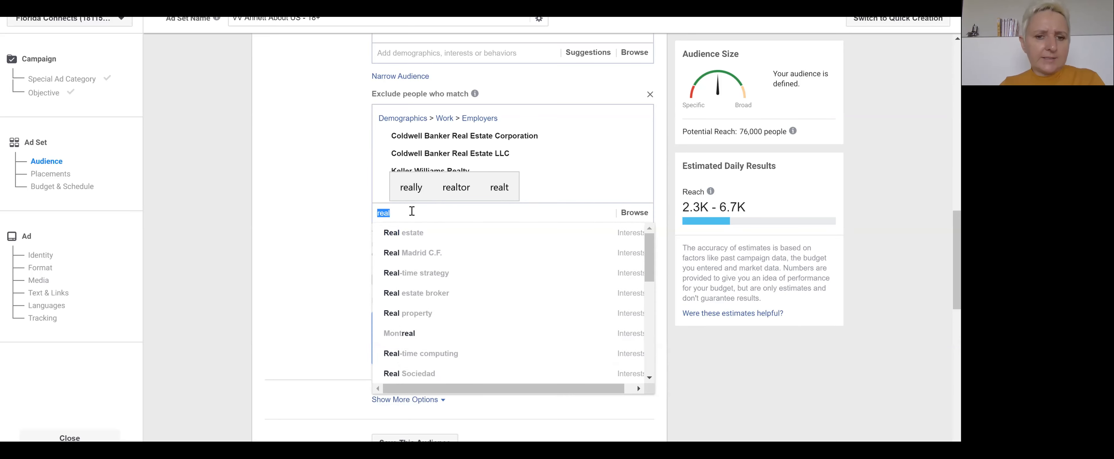
key("BackSpace")
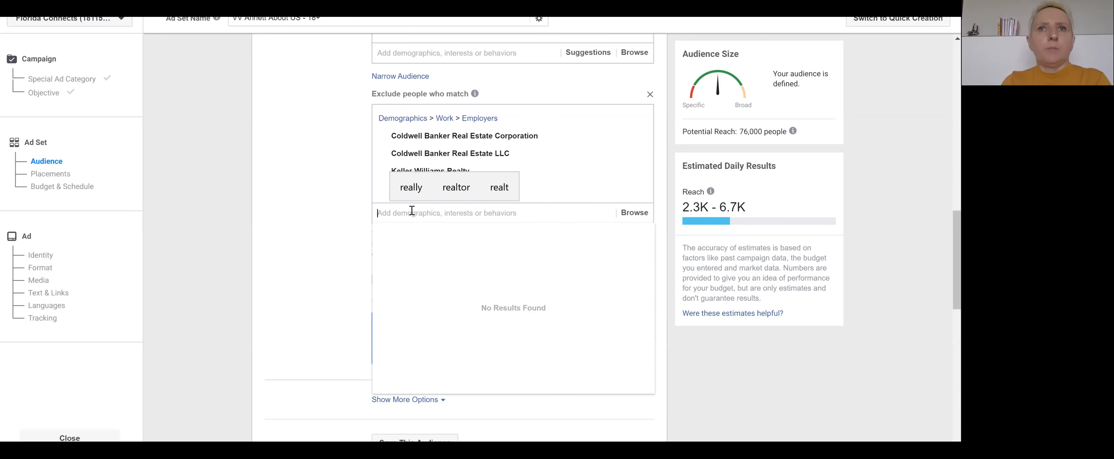
Exclude people interested in Tom Ferry and The Mike Ferry Organization, and close the suggestion list.
type("tom ferr")
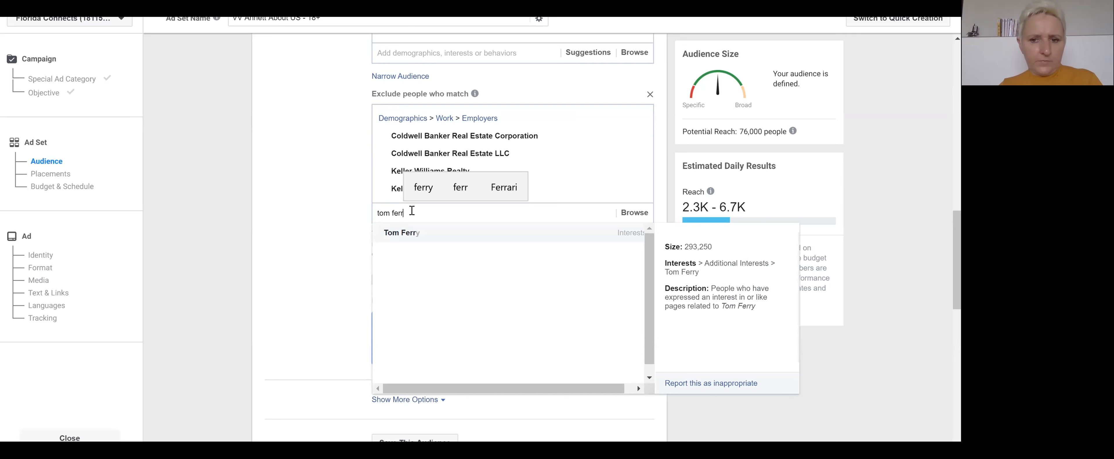
left_click(404, 235)
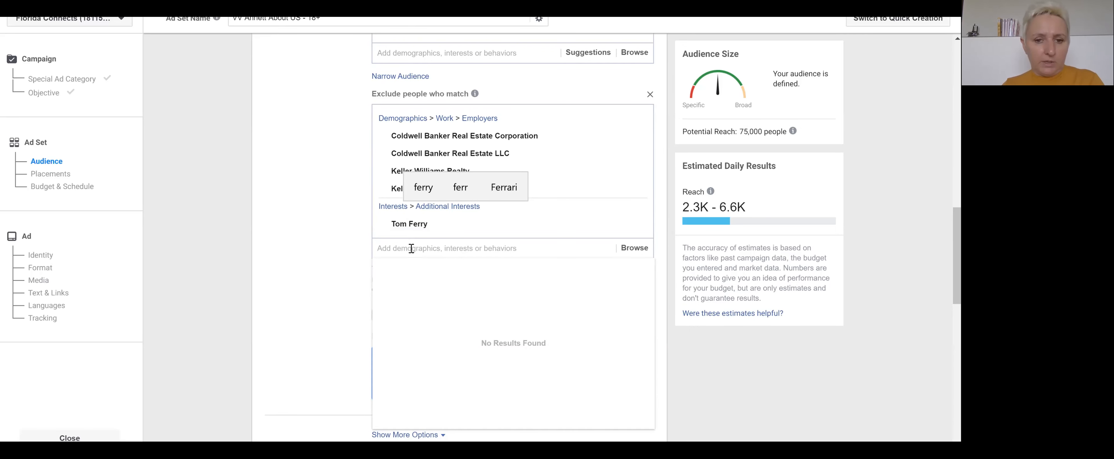
type("mike")
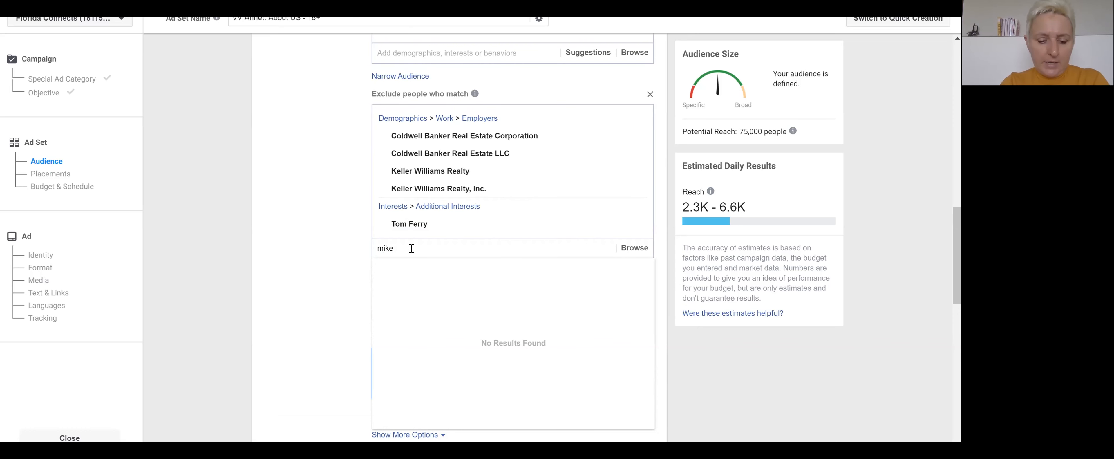
type(" ferr")
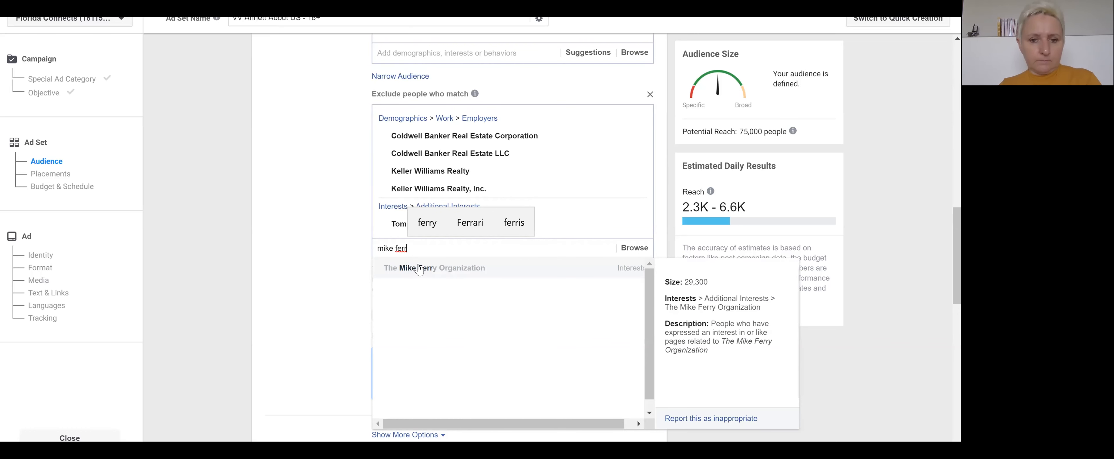
left_click(419, 269)
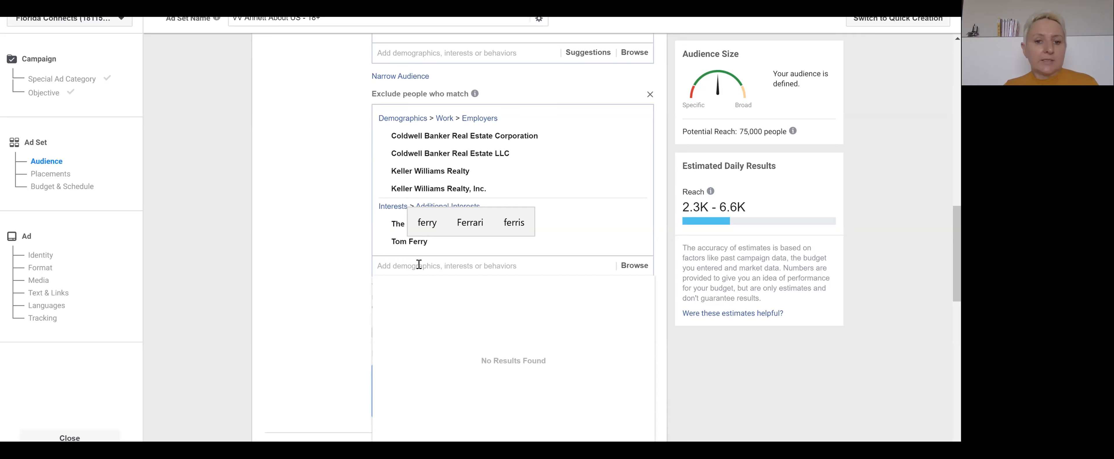
left_click(336, 194)
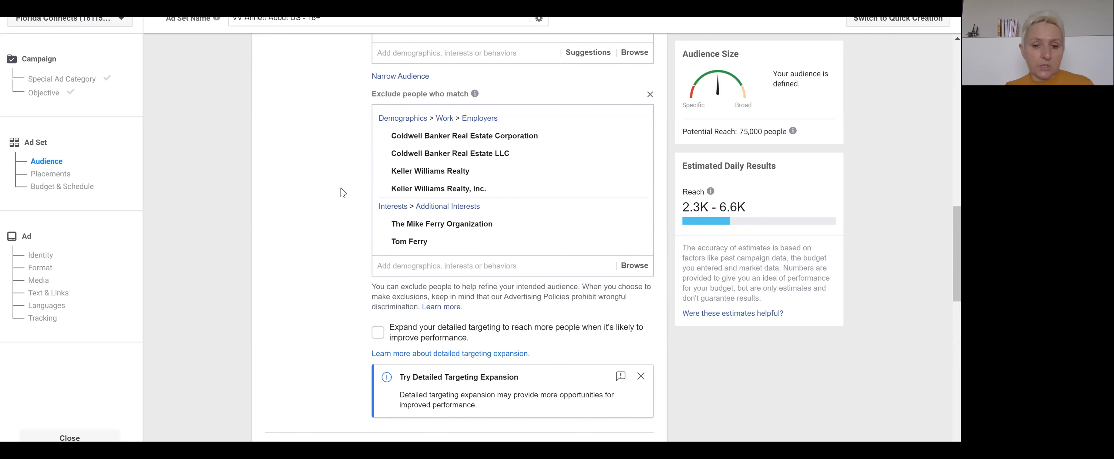
Switch the ad set to manual placements and review the available feed, story and in-stream placements.
scroll(341, 190, "down", 10)
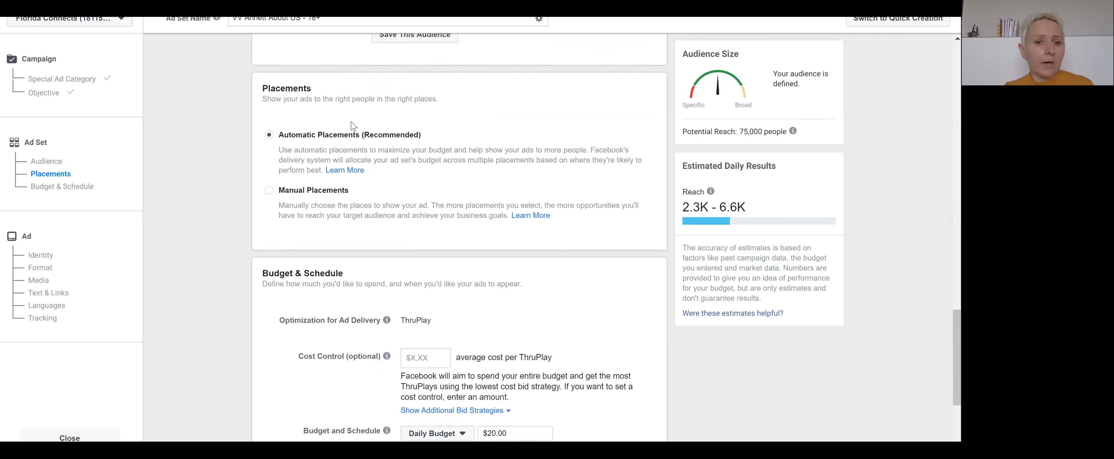
left_click(269, 191)
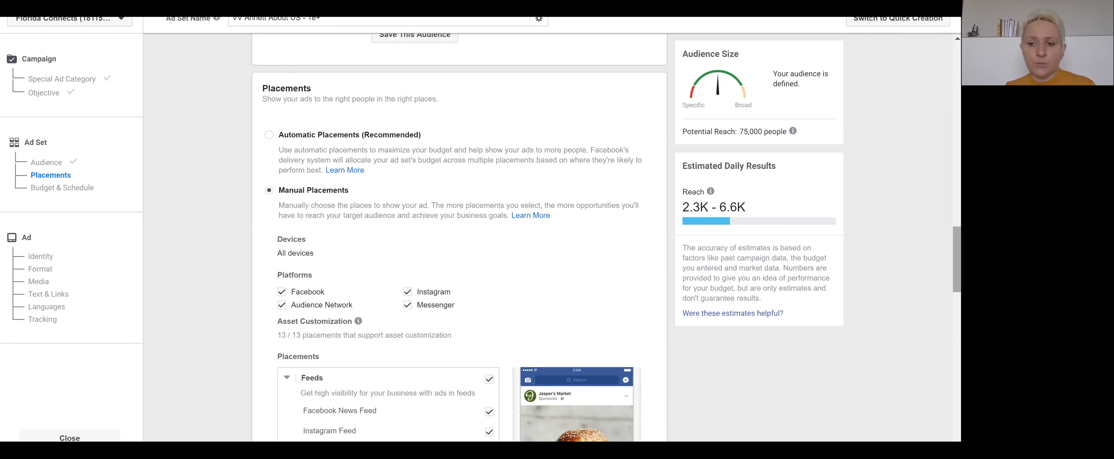
scroll(269, 193, "down", 5)
scroll(458, 238, "down", 1)
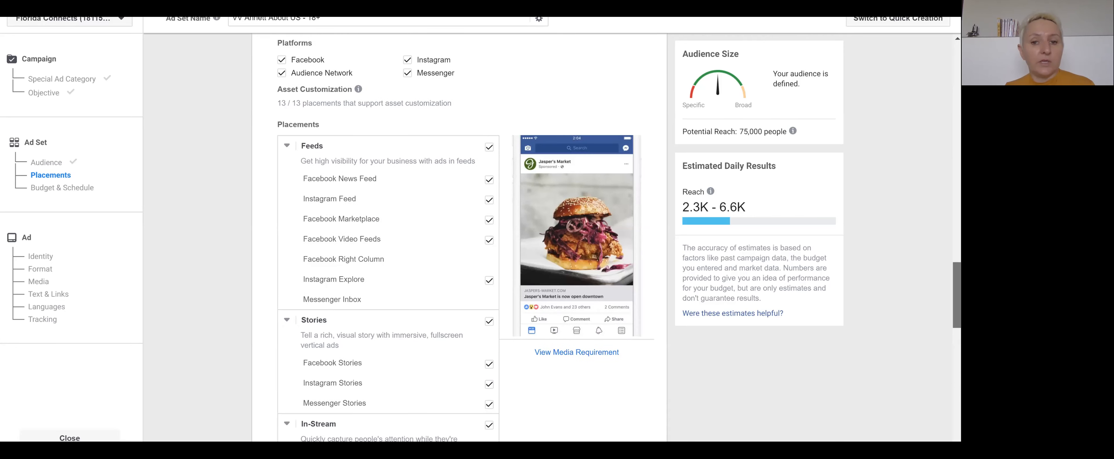
scroll(459, 238, "down", 3)
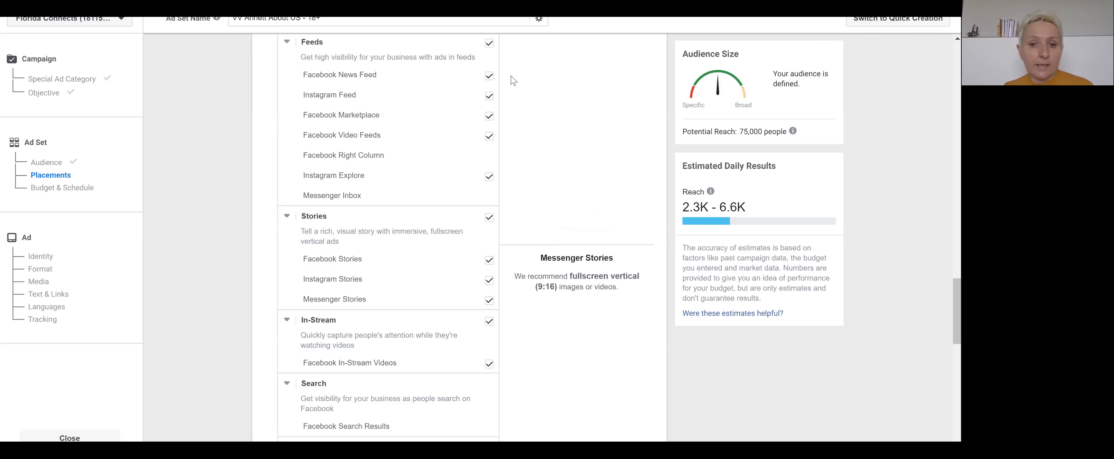
Remove Instagram Explore from the feed placements, and switch Facebook Video Feeds off and back on.
left_click(489, 176)
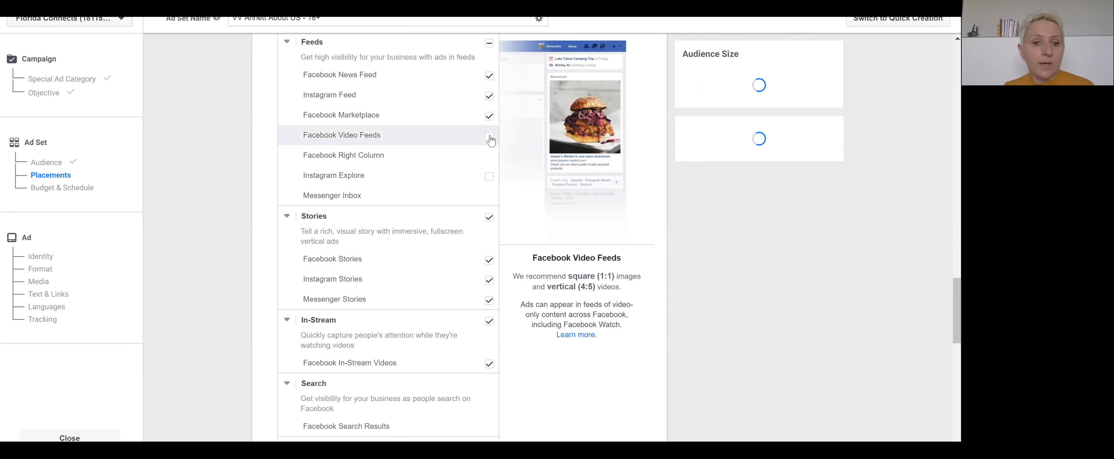
left_click(489, 137)
left_click(491, 138)
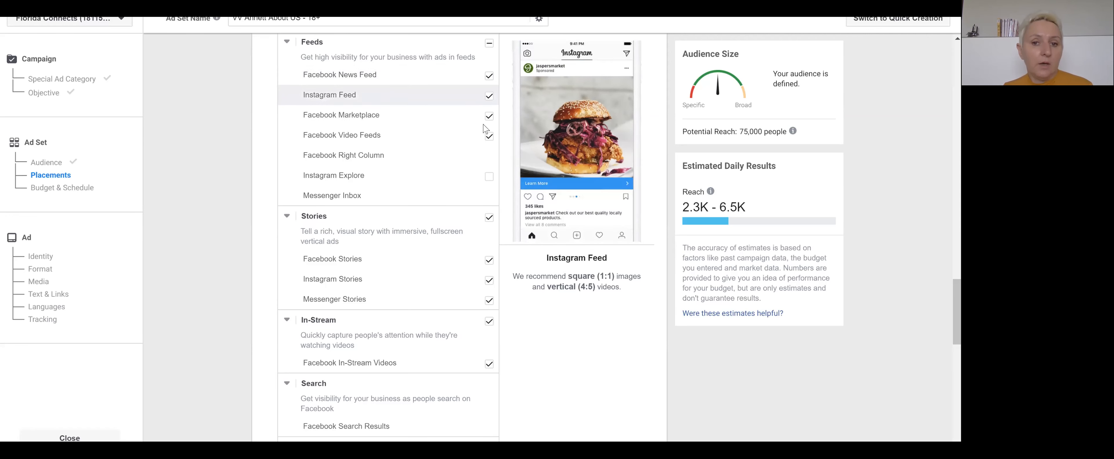
Remove the entire Stories, In-Stream, In-Article, and Apps and Sites placement groups.
left_click(488, 220)
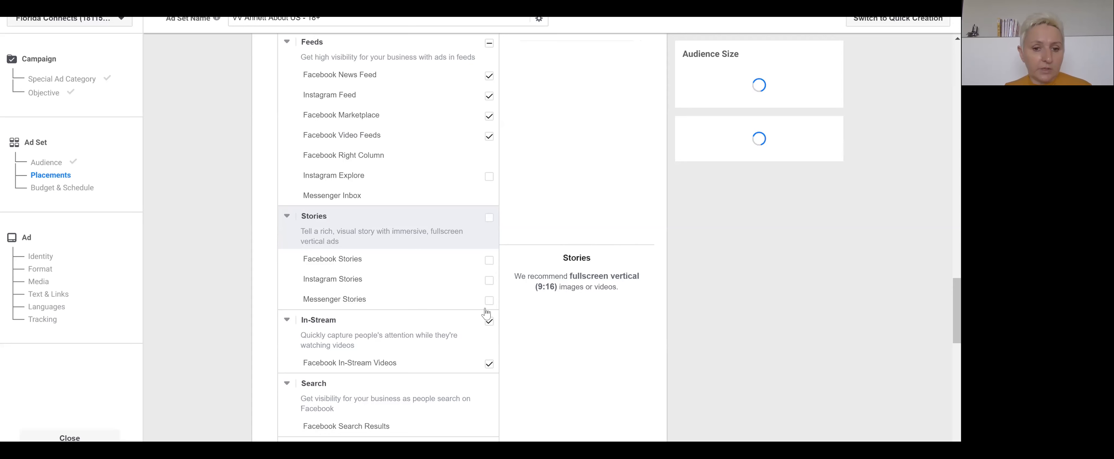
left_click(487, 324)
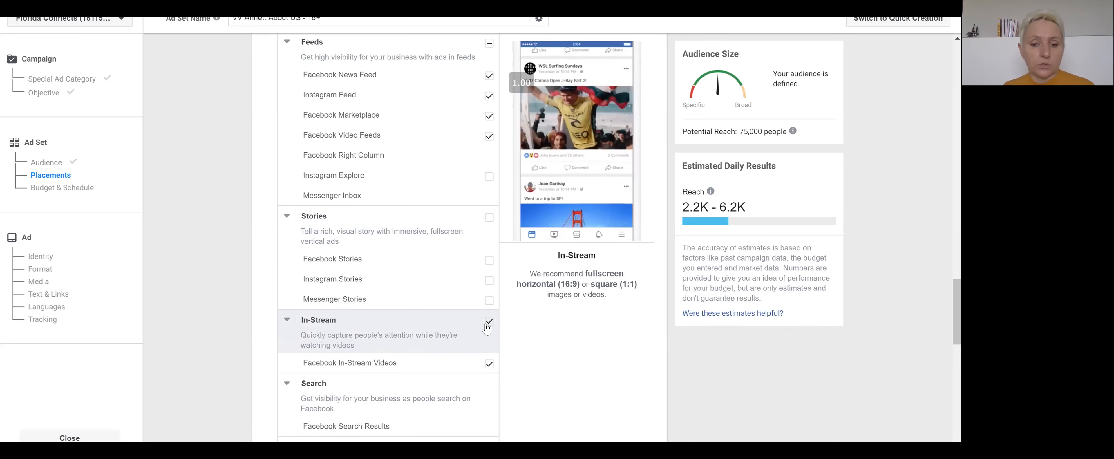
scroll(432, 329, "down", 5)
left_click_drag(957, 352, 957, 355)
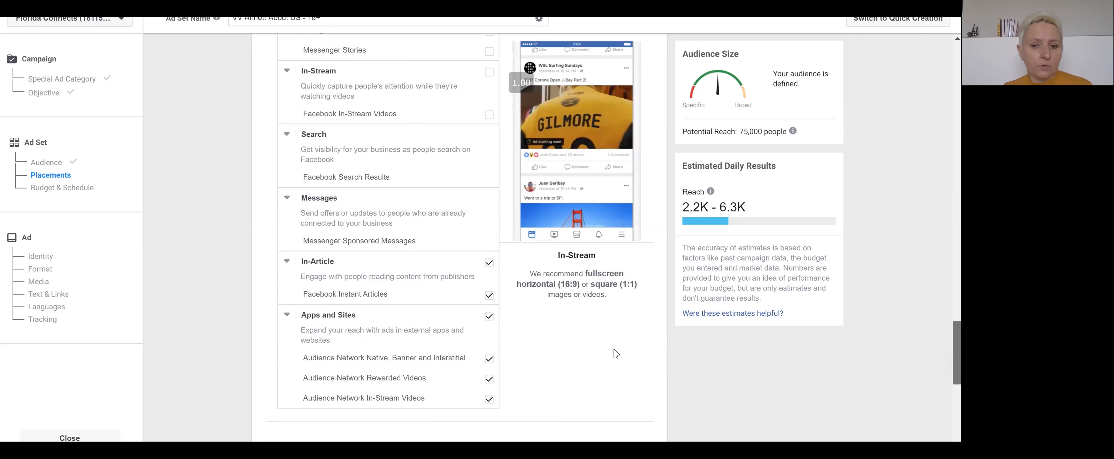
left_click(490, 263)
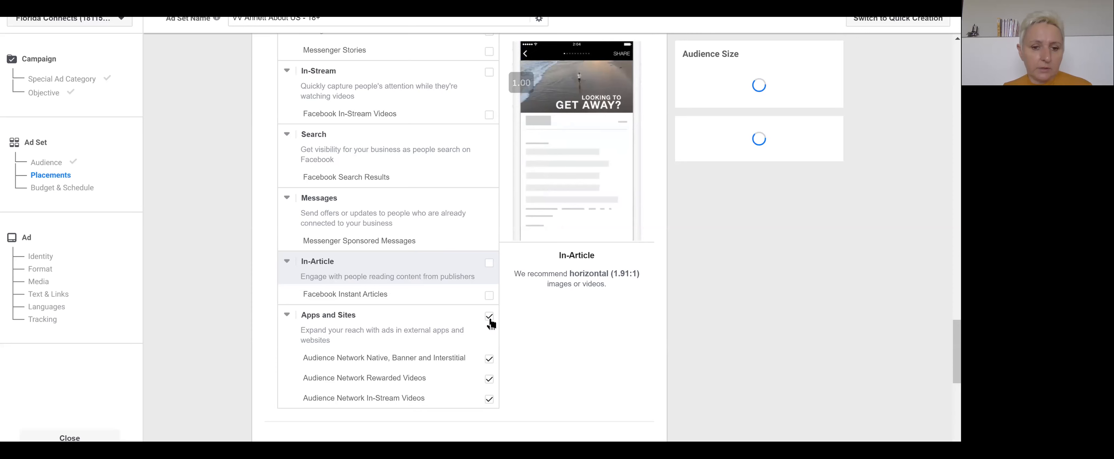
left_click(489, 319)
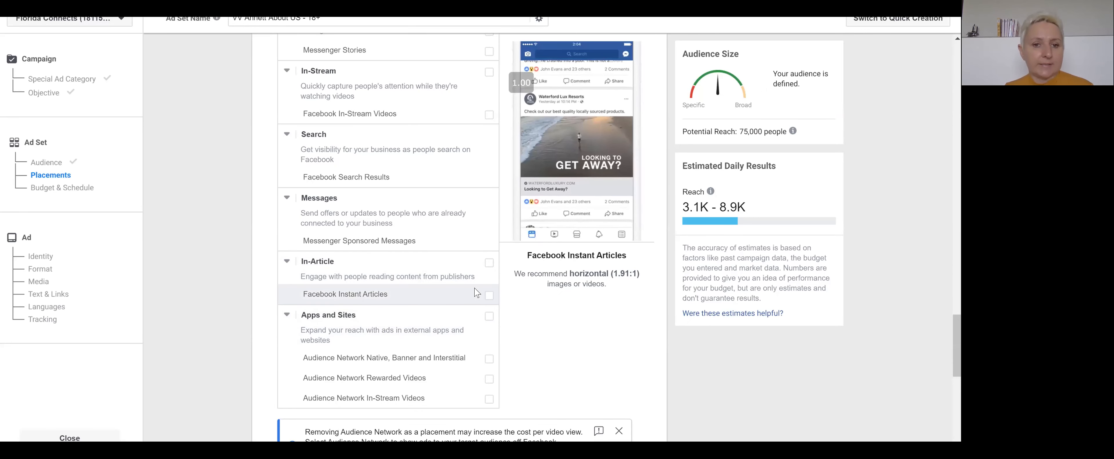
Review the remaining placements and remove Facebook Marketplace from the feeds.
scroll(477, 293, "up", 10)
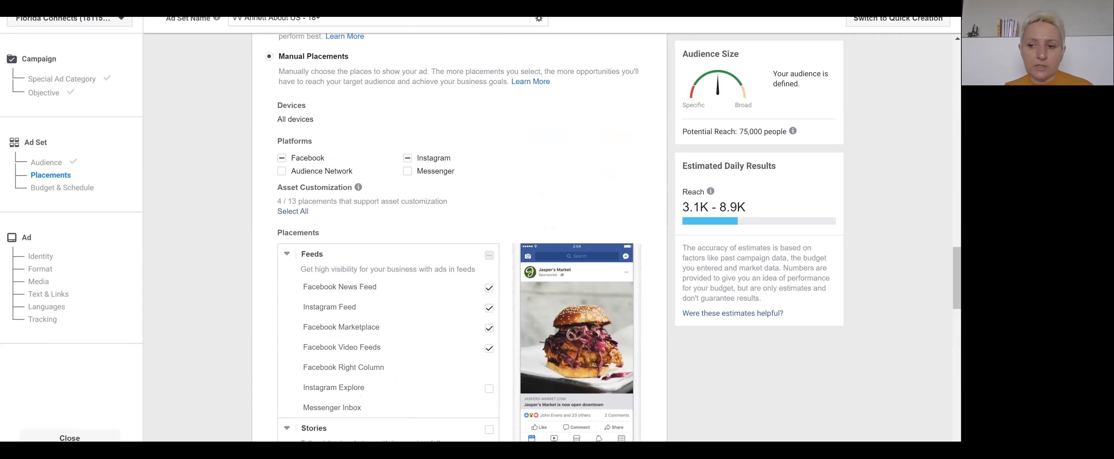
scroll(476, 293, "down", 3)
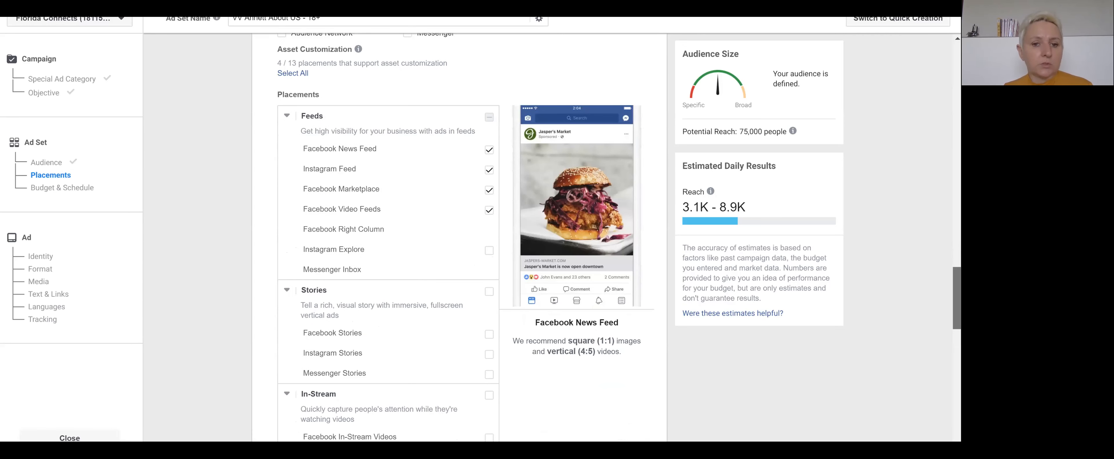
scroll(480, 279, "down", 1)
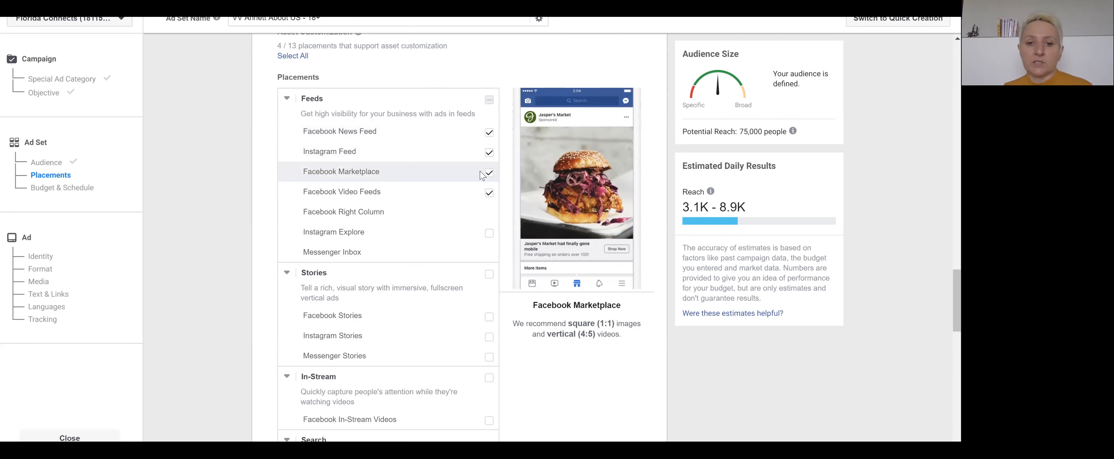
left_click(489, 174)
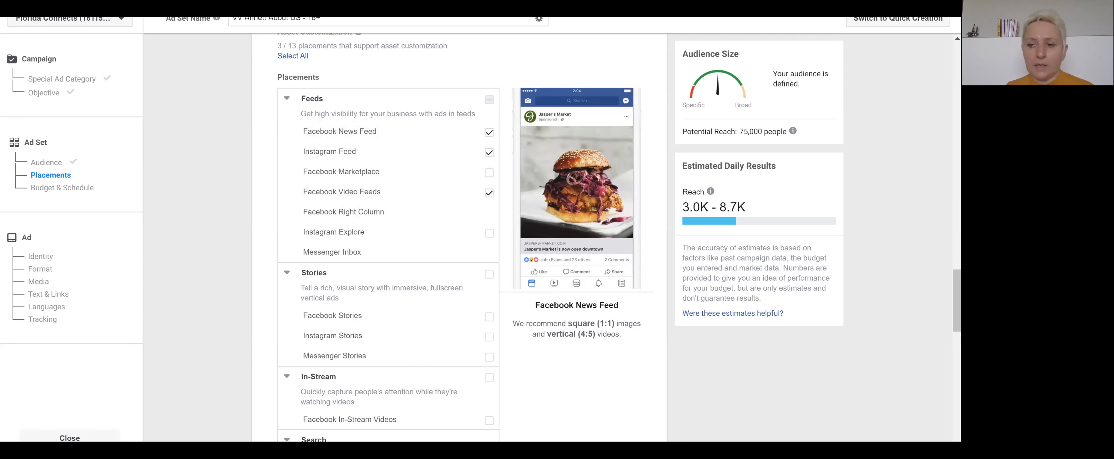
Expand the additional placement options and review the device, Wi-Fi, and content exclusion settings.
scroll(957, 298, "down", 10)
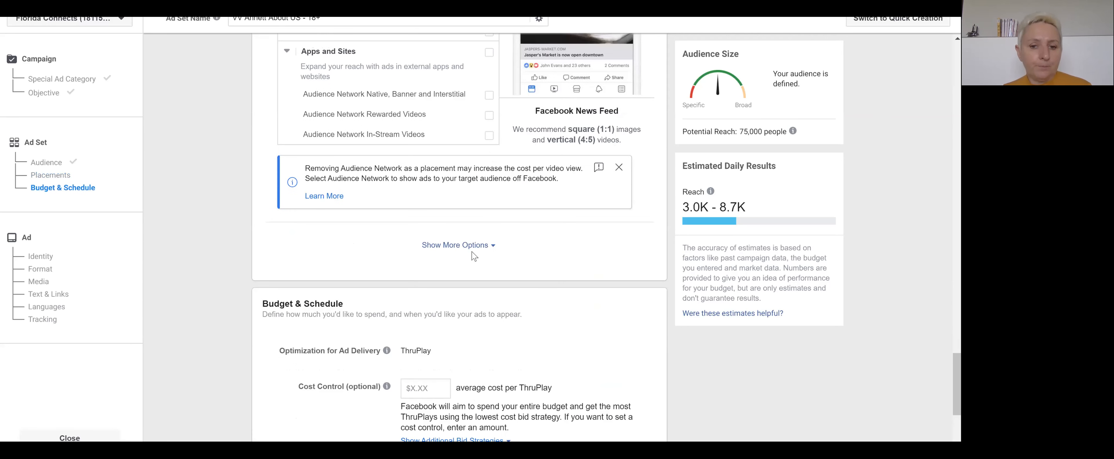
left_click(457, 247)
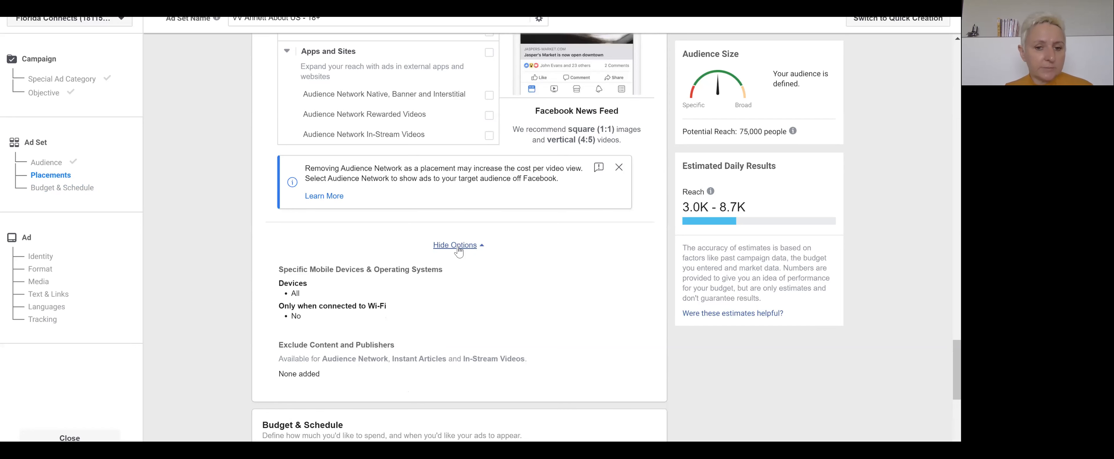
scroll(524, 215, "down", 1)
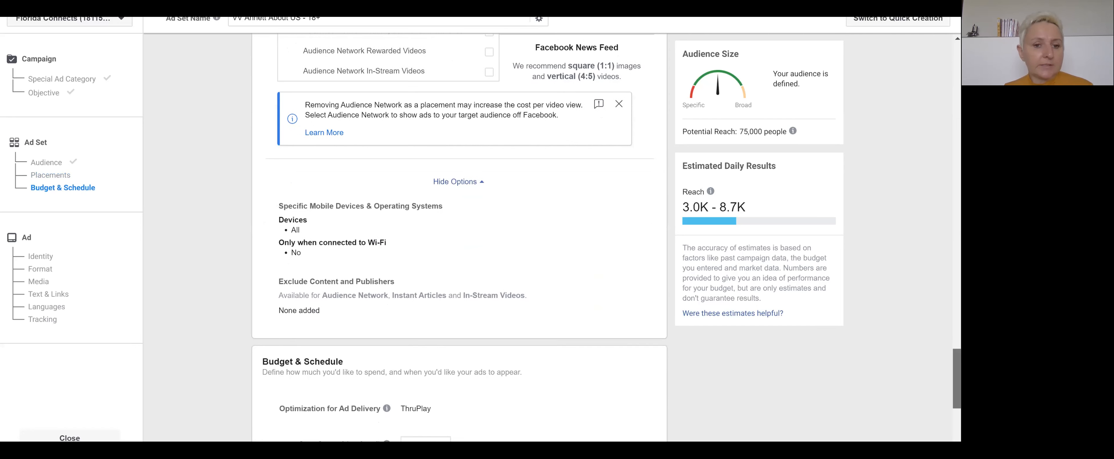
Restrict ad delivery on all mobile devices to those connected to Wi-Fi.
left_click(637, 207)
left_click(283, 244)
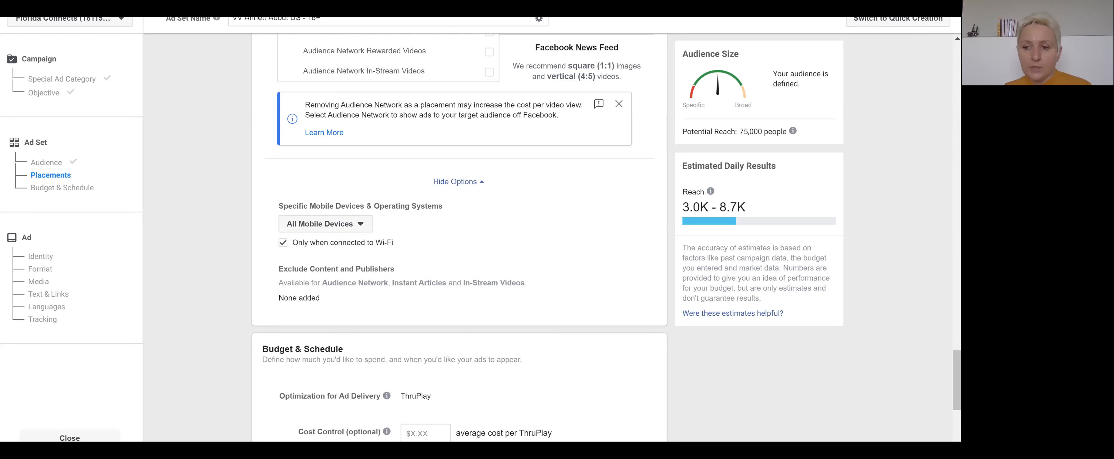
Switch the ad set to a lifetime budget and schedule it from March 1 to March 31, 2020.
scroll(344, 278, "down", 5)
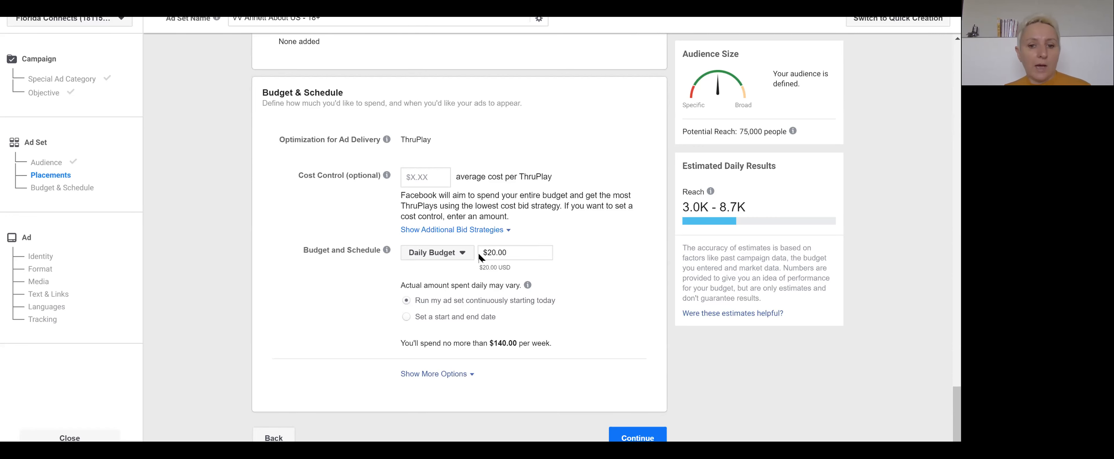
left_click(464, 259)
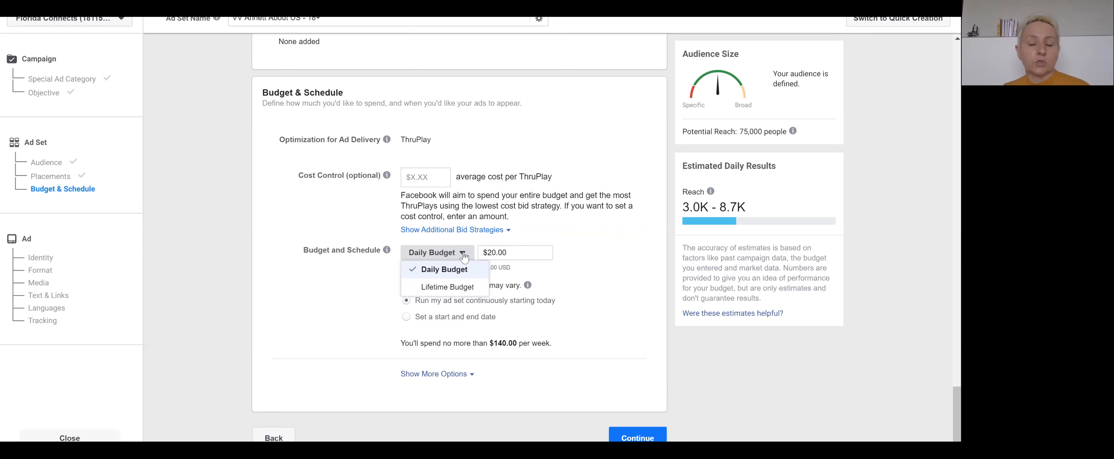
left_click(444, 290)
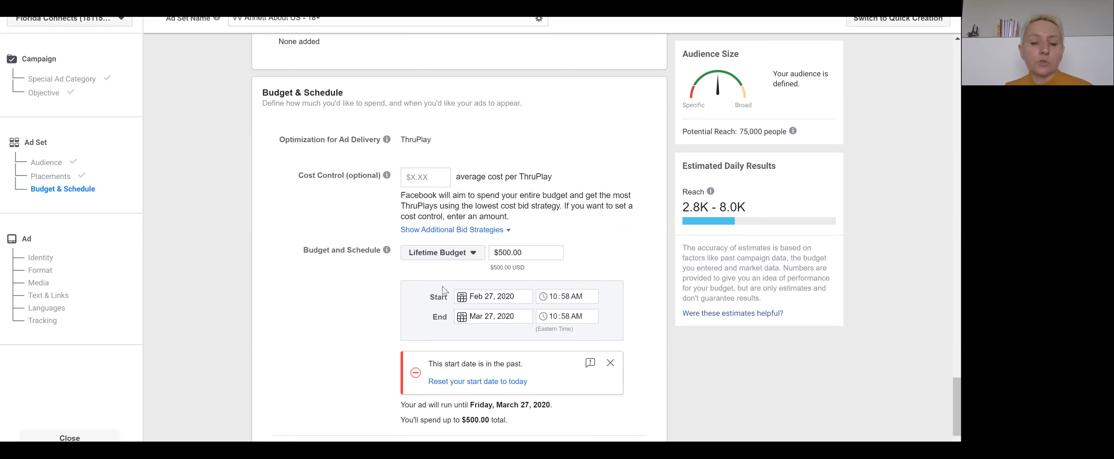
left_click(488, 297)
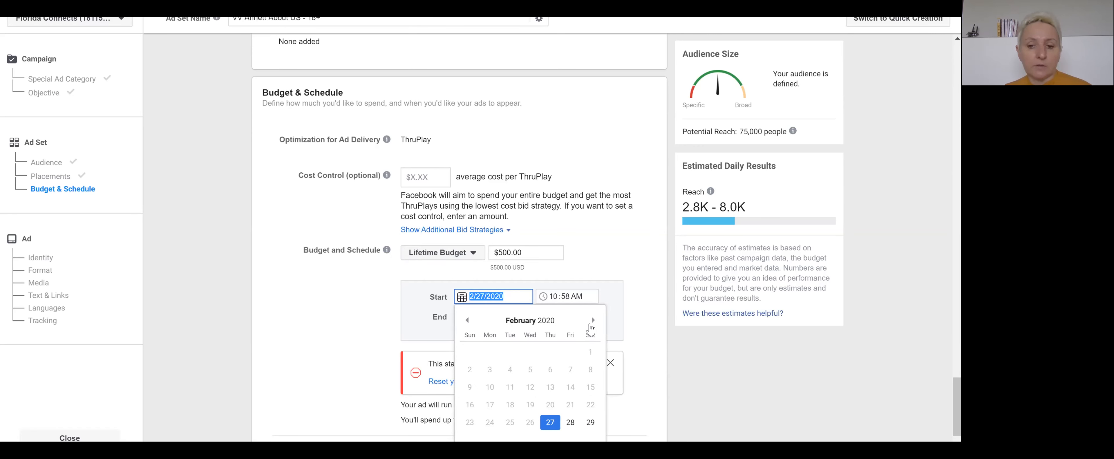
left_click(591, 327)
left_click(469, 352)
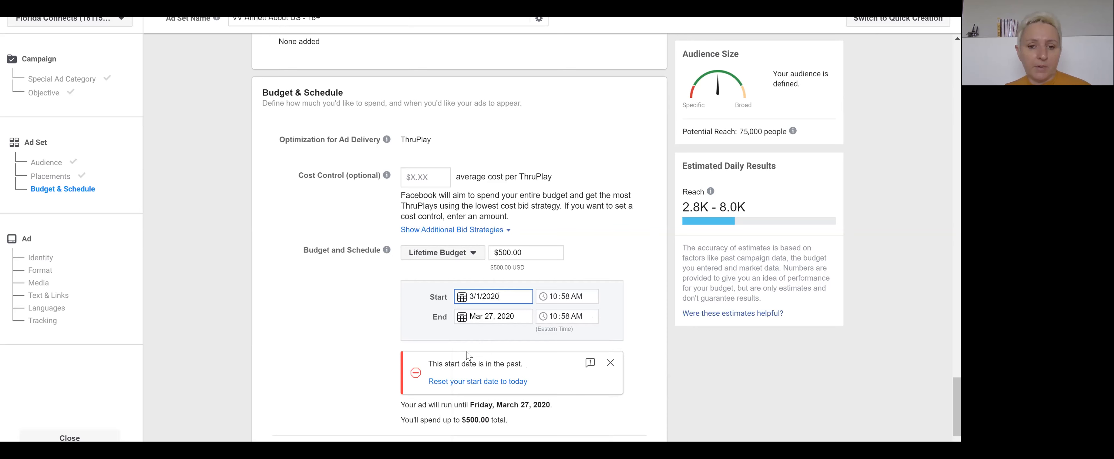
left_click(512, 319)
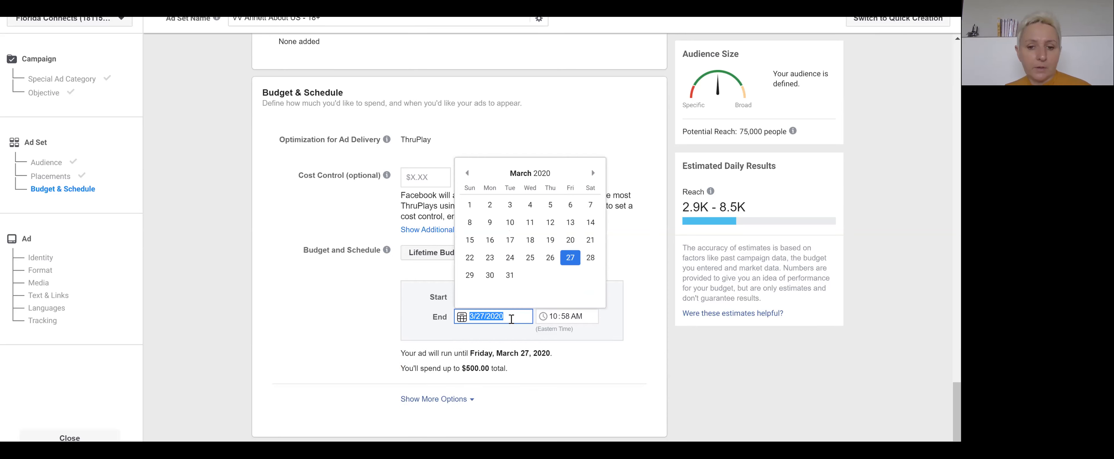
left_click(512, 277)
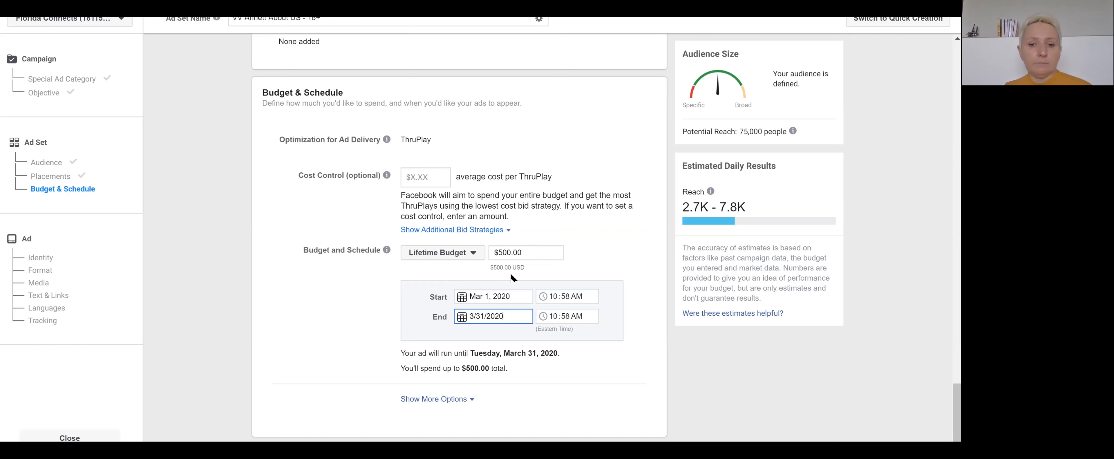
Switch the ad set back to a daily budget and set the amount to $3.00.
left_click(464, 254)
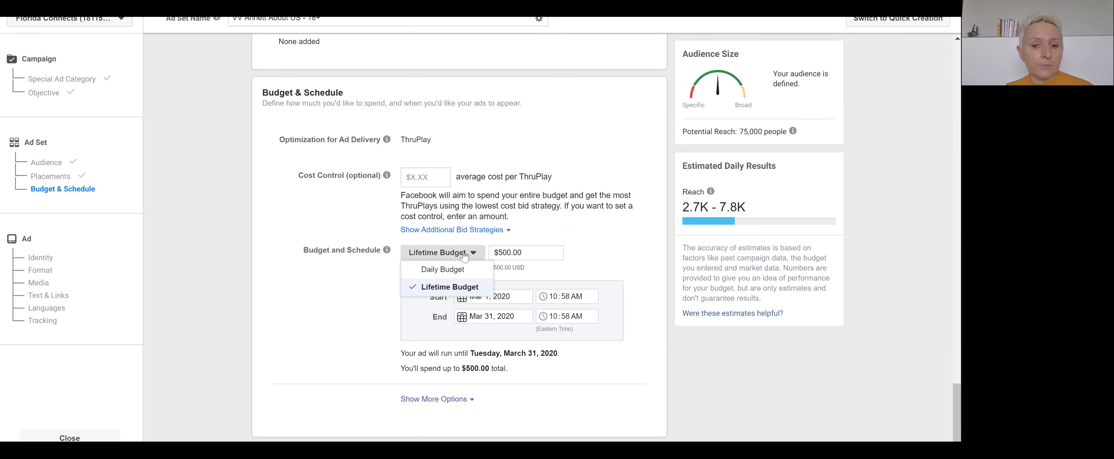
left_click(450, 272)
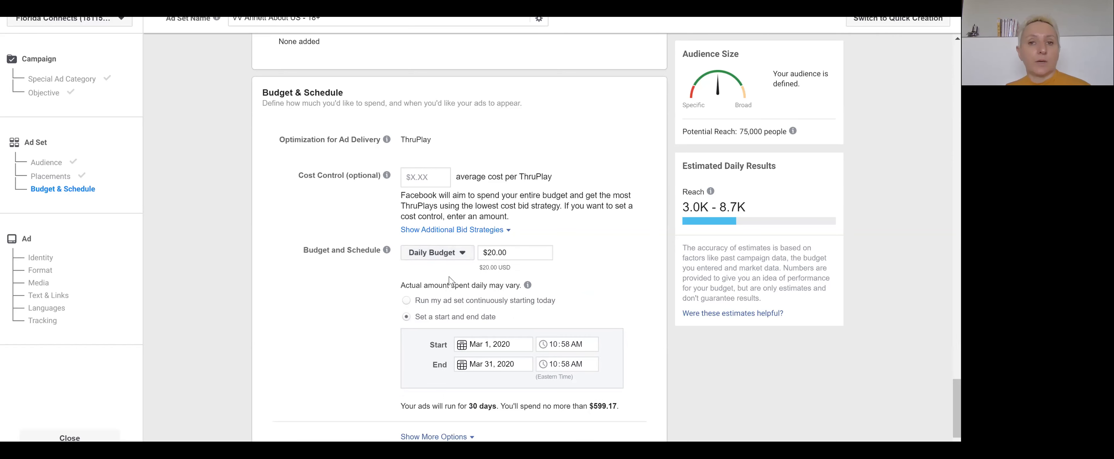
double_click(519, 252)
triple_click(519, 251)
type("3")
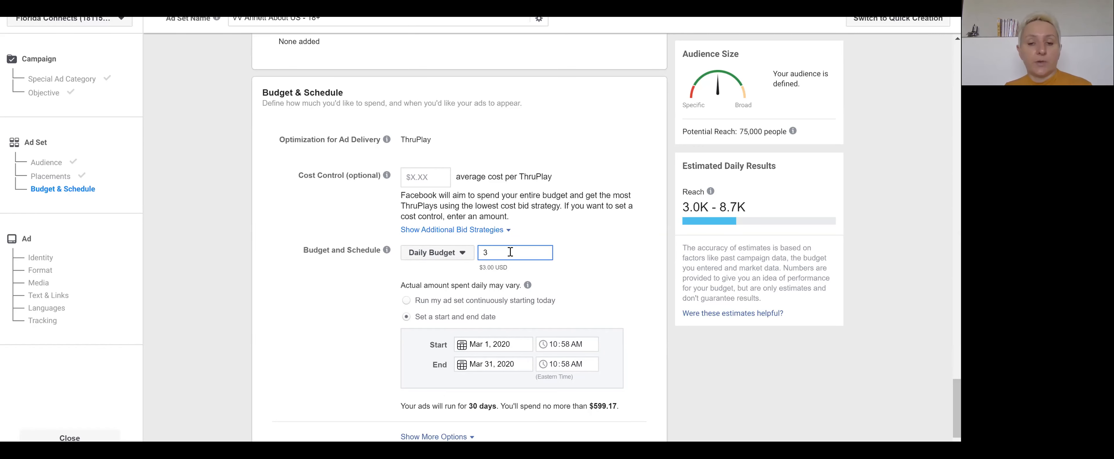
left_click(592, 257)
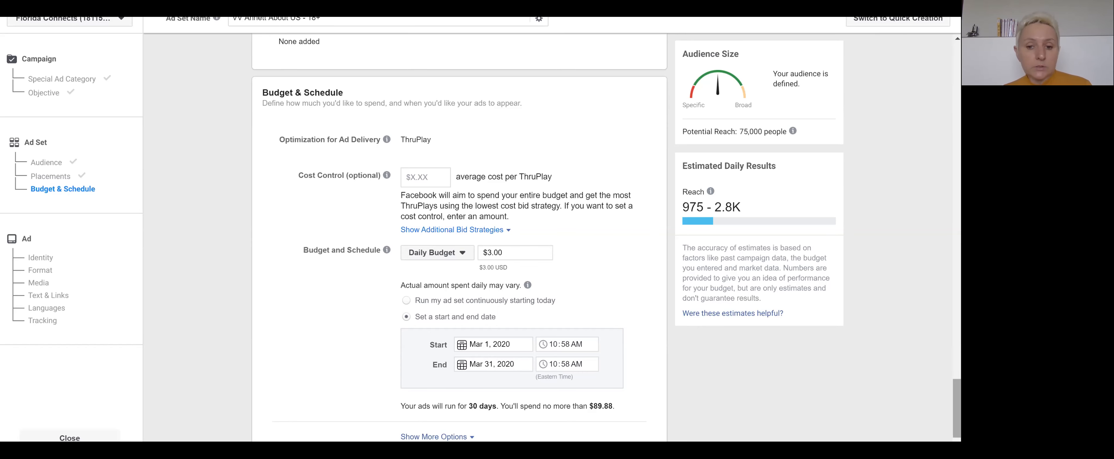
Run the ad set continuously starting today with a daily budget of $2.00, and continue to the ad setup.
scroll(458, 237, "down", 3)
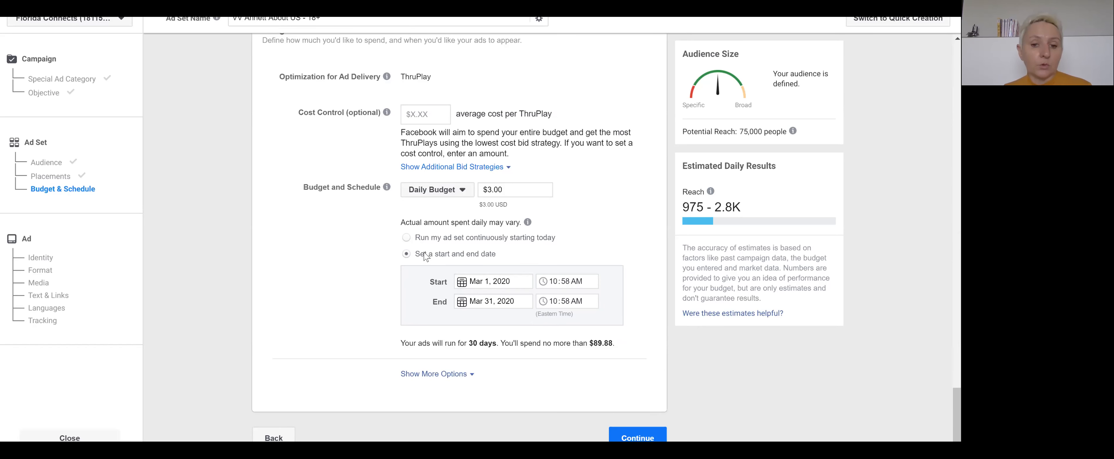
left_click(407, 239)
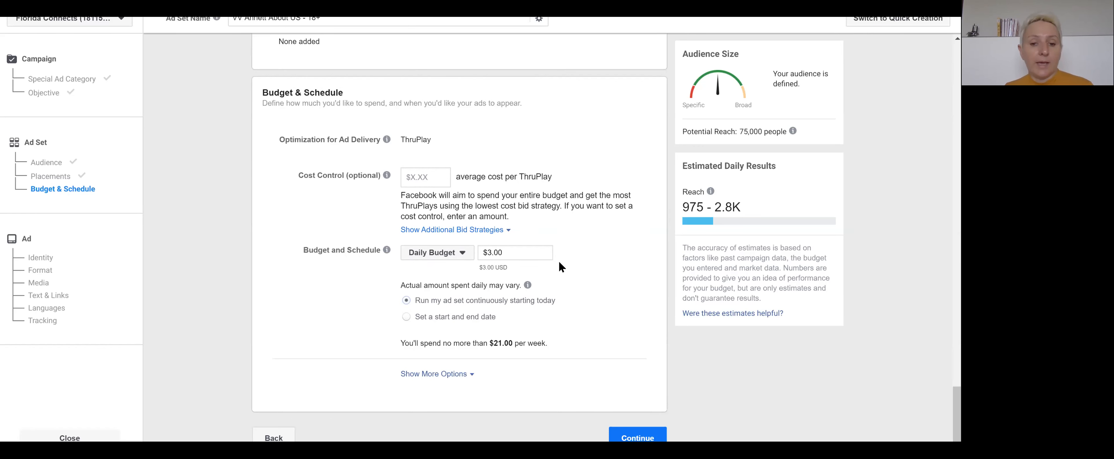
left_click(491, 255)
key("BackSpace")
type("2")
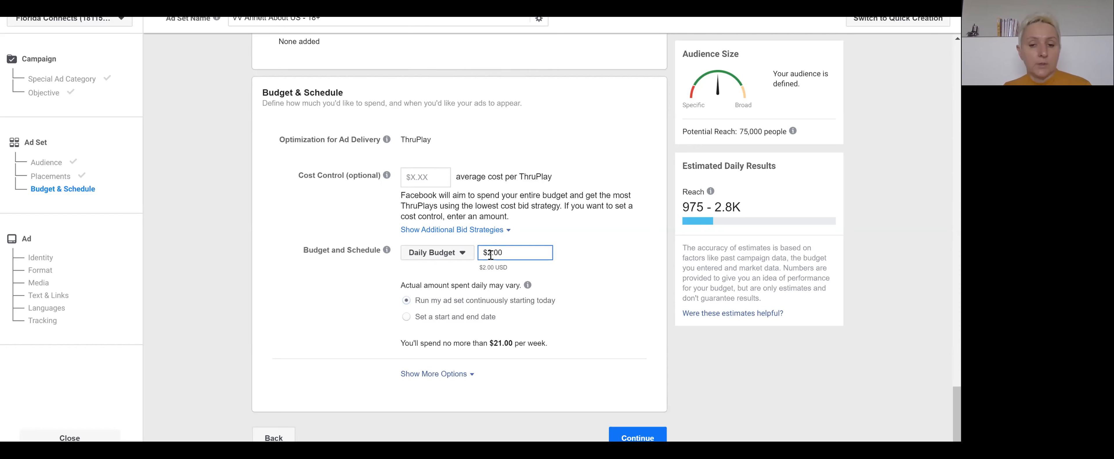
left_click(585, 247)
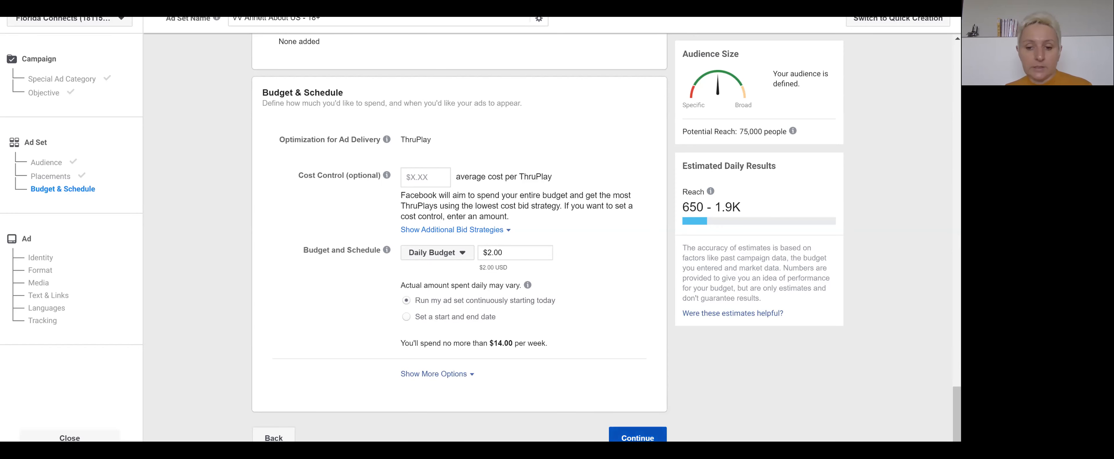
left_click(637, 438)
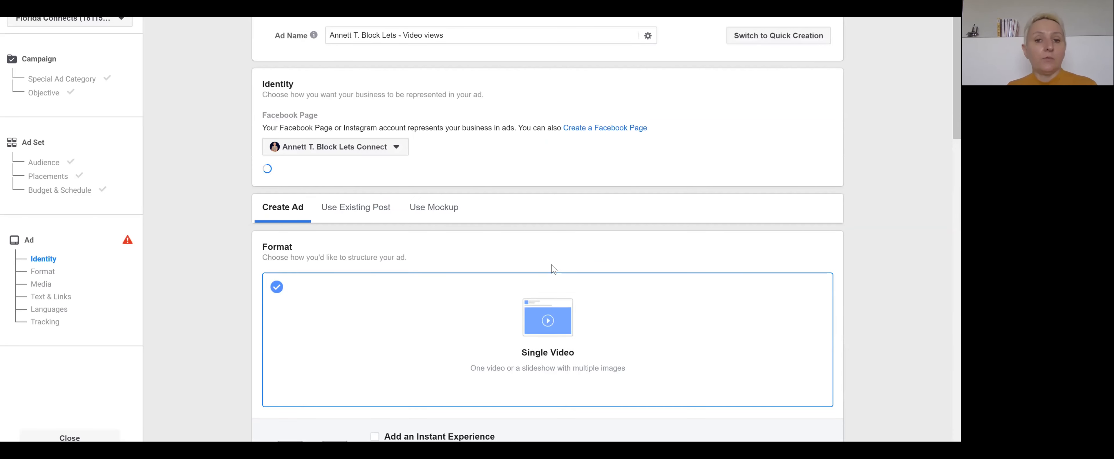
Rename the ad by adding the prefix VV before the person's name and replacing the text after the name with "about".
left_click(329, 38)
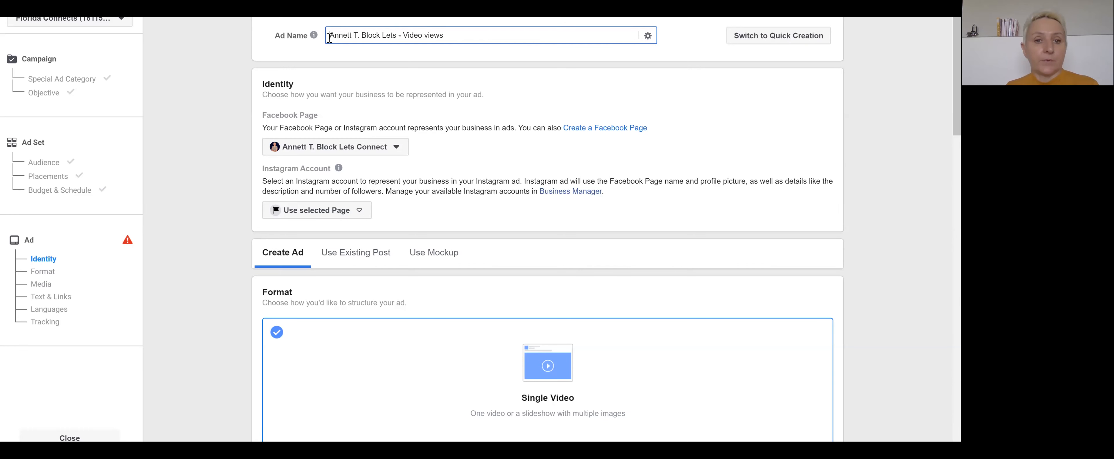
type("VV")
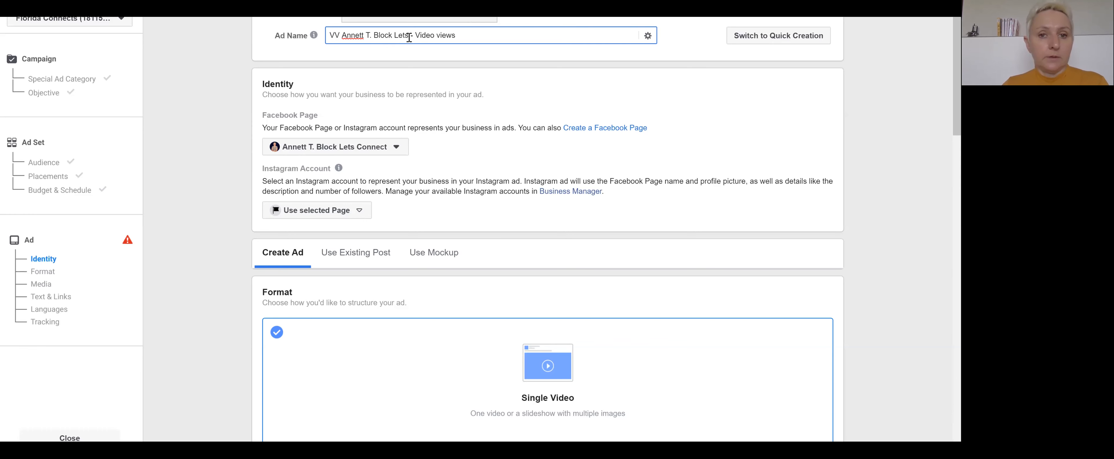
left_click_drag(411, 36, 480, 33)
key("BackSpace")
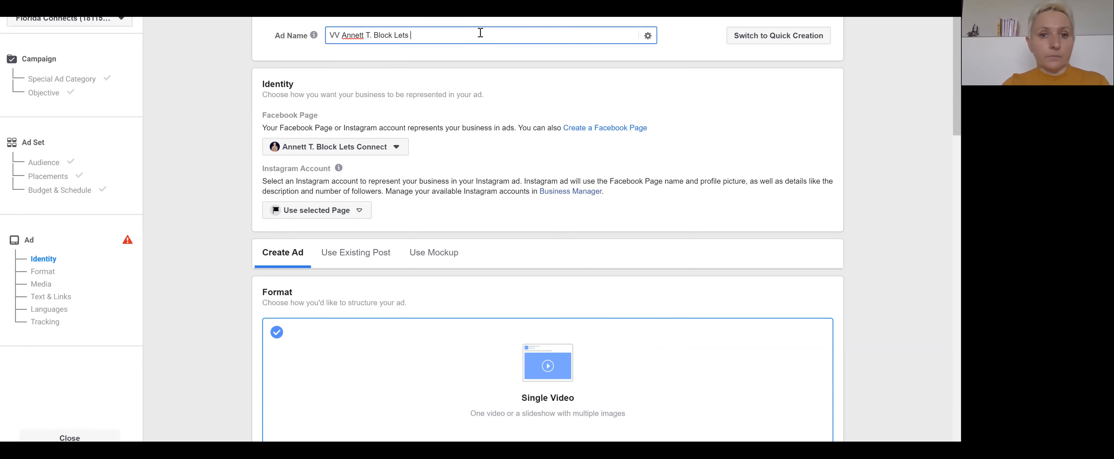
key("BackSpace")
key("BackSpace")
key("BackSpace")
key("BackSpace")
type("about")
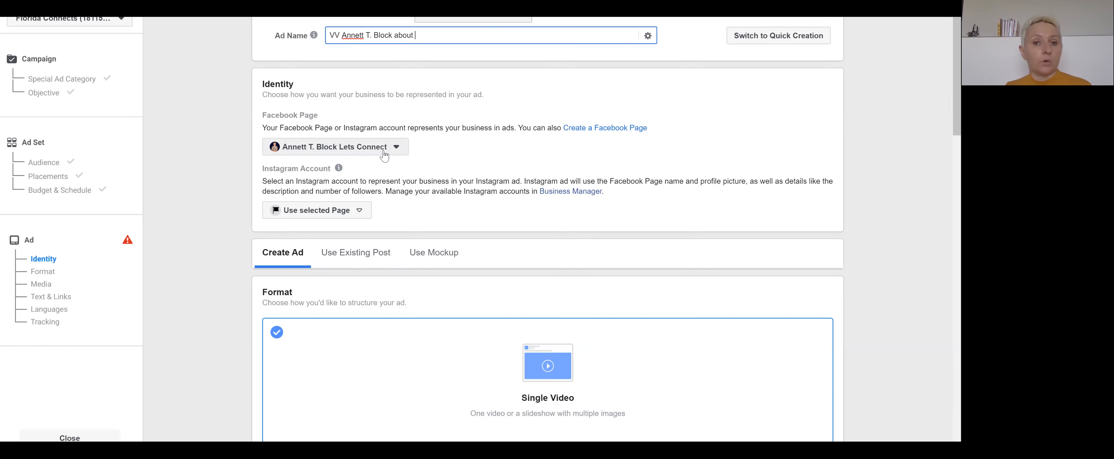
Check the Instagram accounts available for the ad's identity, keeping the selected Page as the option.
left_click(337, 216)
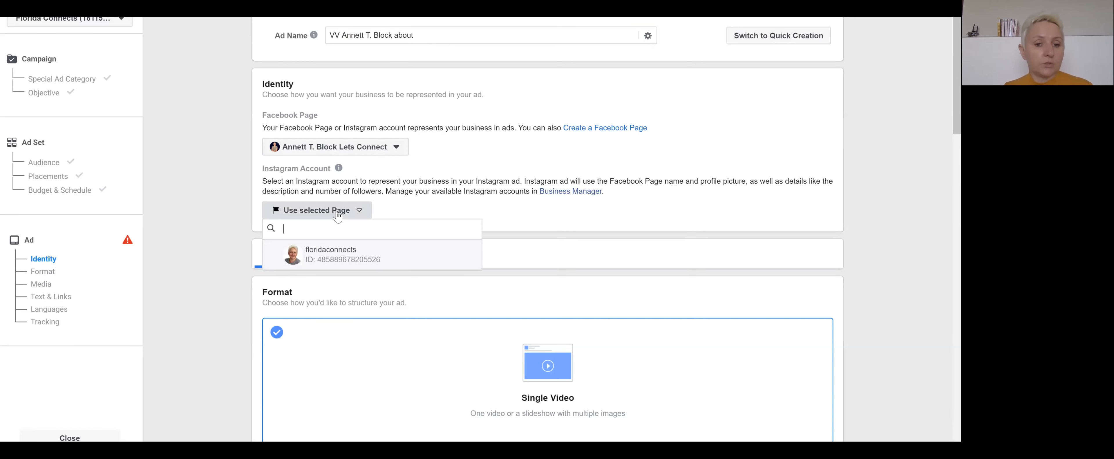
left_click(415, 180)
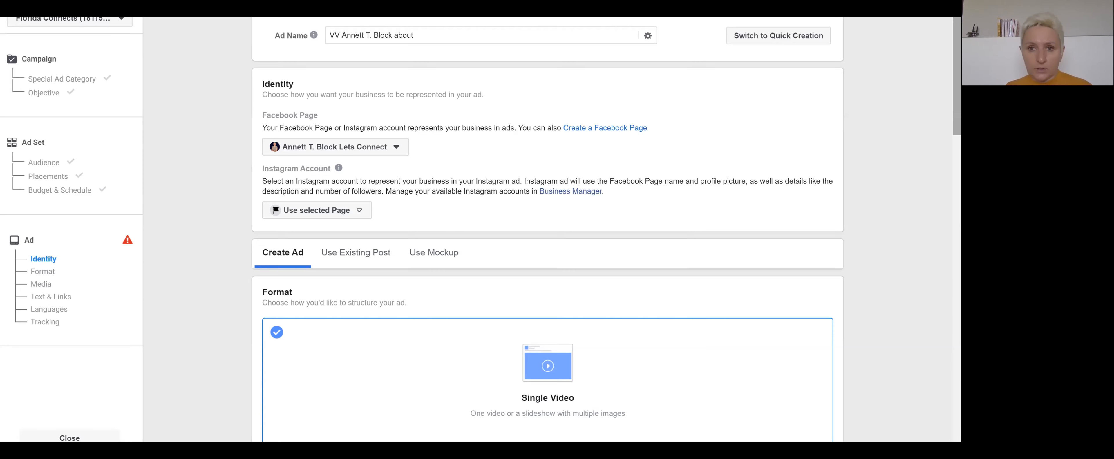
scroll(548, 229, "down", 3)
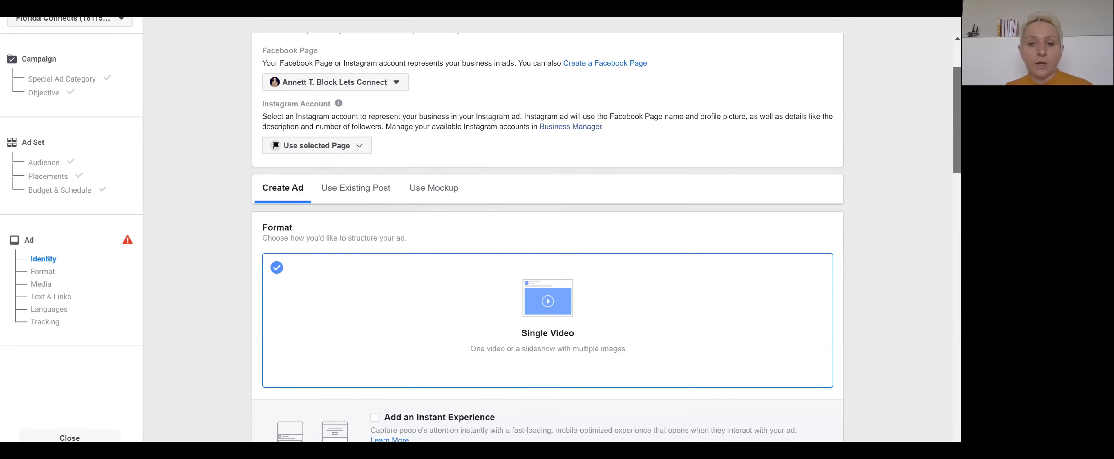
scroll(547, 229, "up", 3)
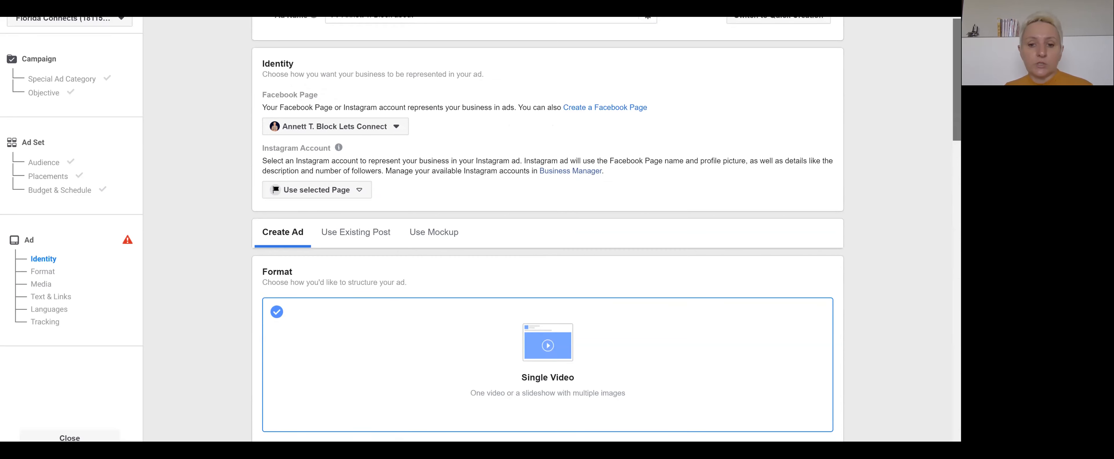
scroll(547, 229, "down", 1)
mouse_move(957, 121)
left_mouse_down()
mouse_move(957, 133)
mouse_move(956, 122)
left_mouse_up()
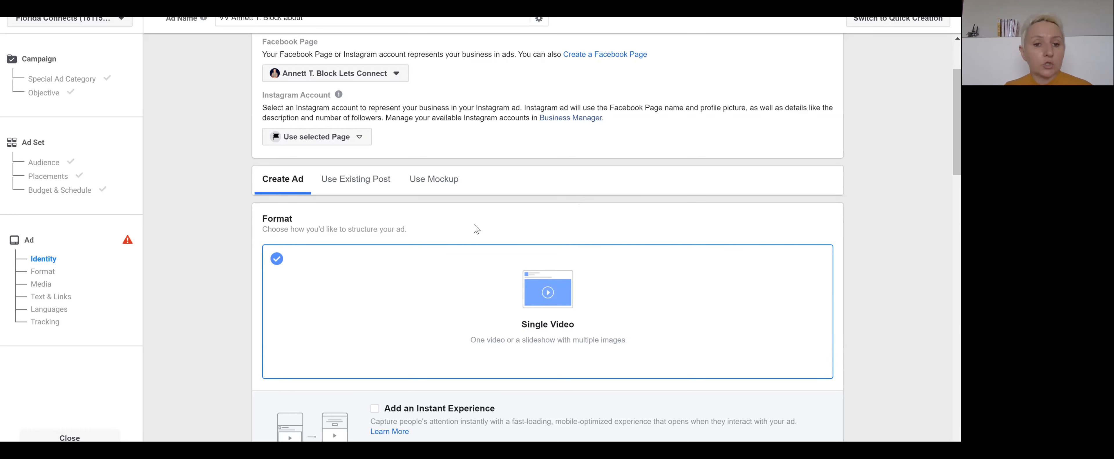
Use the existing Facebook Page post "Let me be who I am and let me be me!" from Feb 25, 2020 as the creative.
left_click(366, 182)
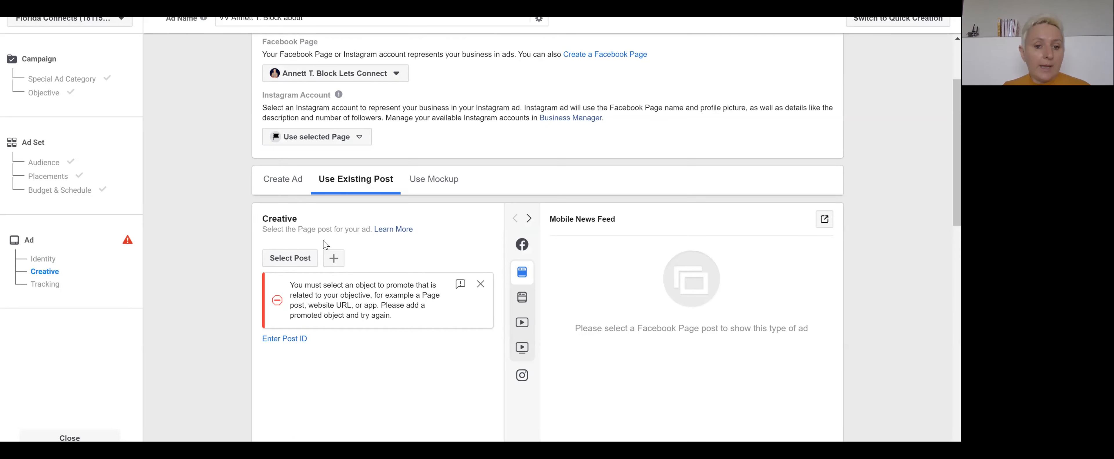
left_click(289, 260)
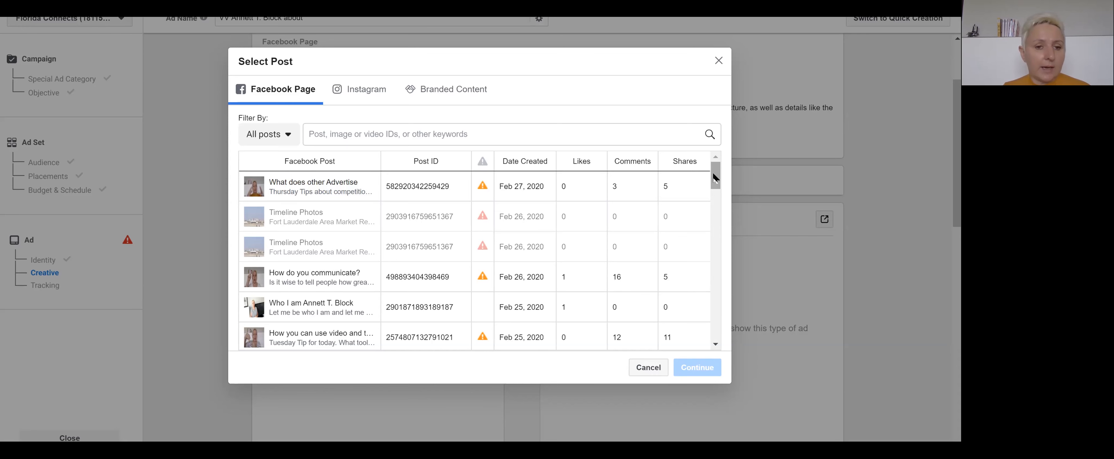
left_click_drag(713, 173, 714, 180)
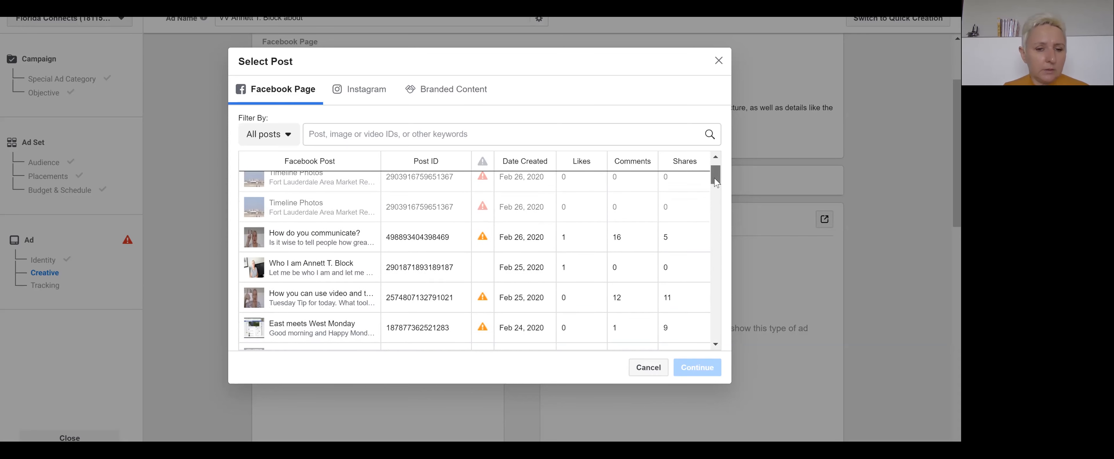
left_click(309, 266)
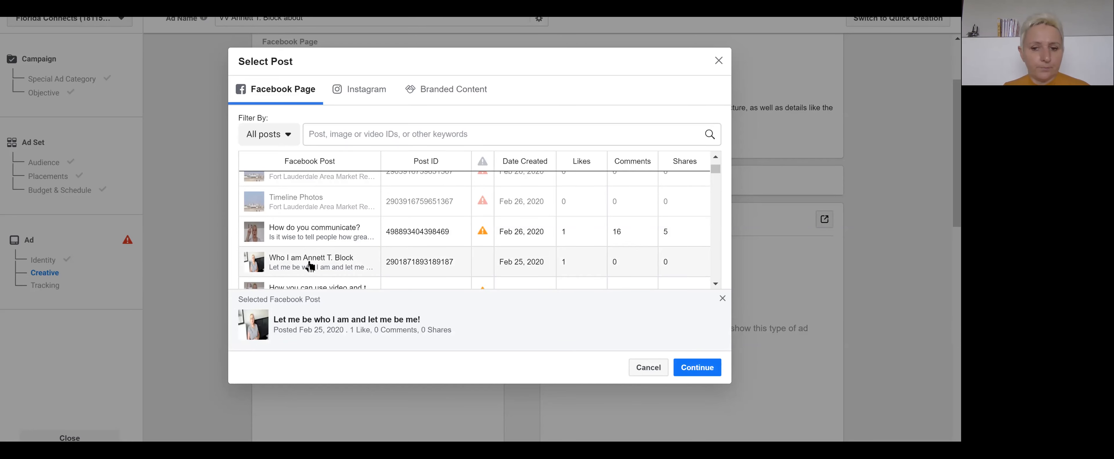
left_click(709, 368)
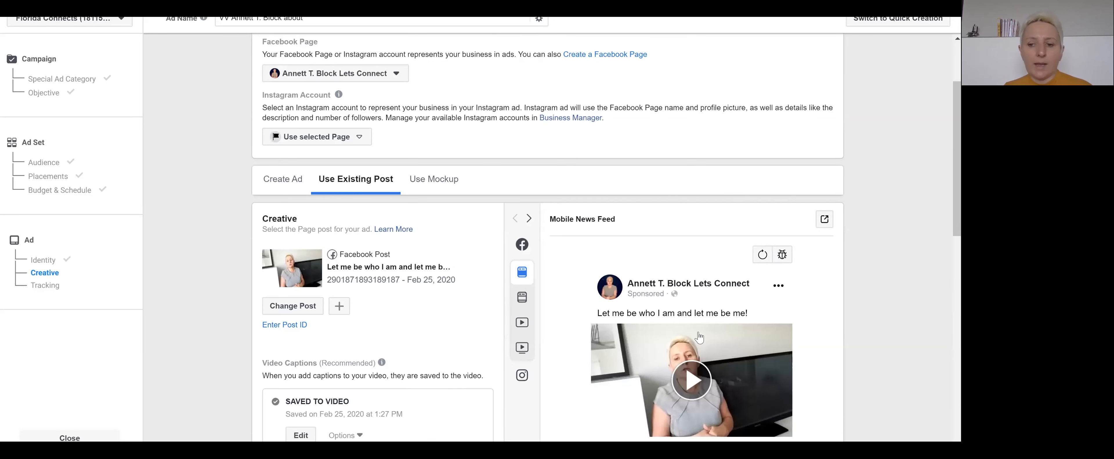
Review the chosen post's preview, caption and call-to-action settings, and look at the list of alternative posts without changing the selection.
scroll(606, 240, "down", 3)
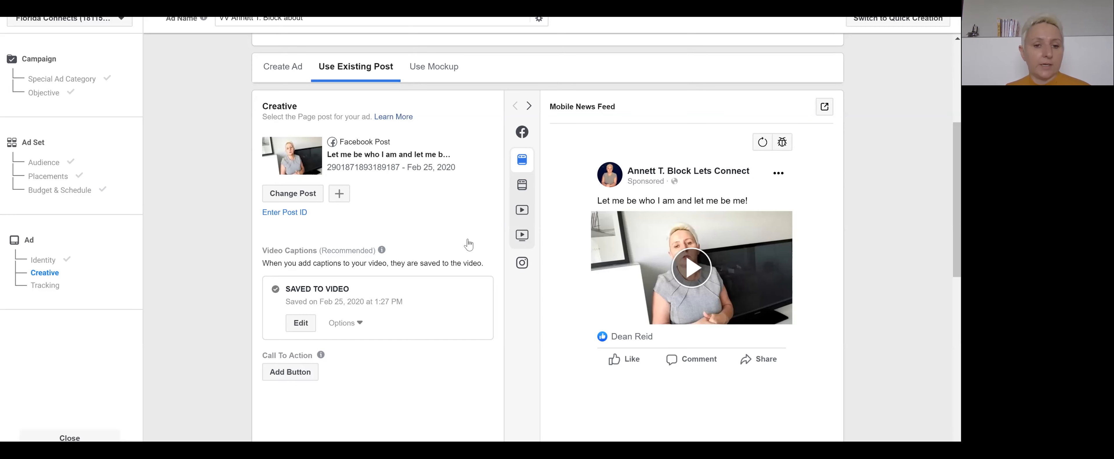
left_click(279, 195)
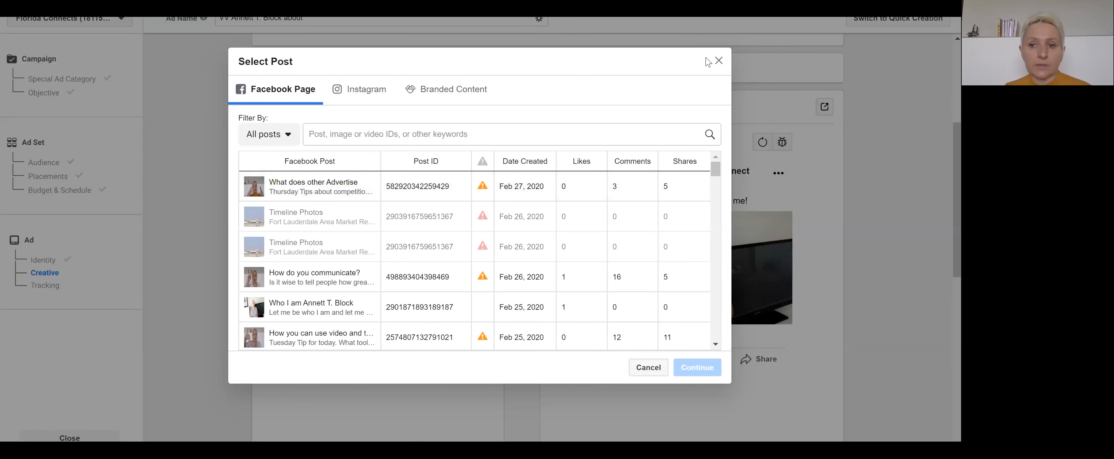
left_click(719, 61)
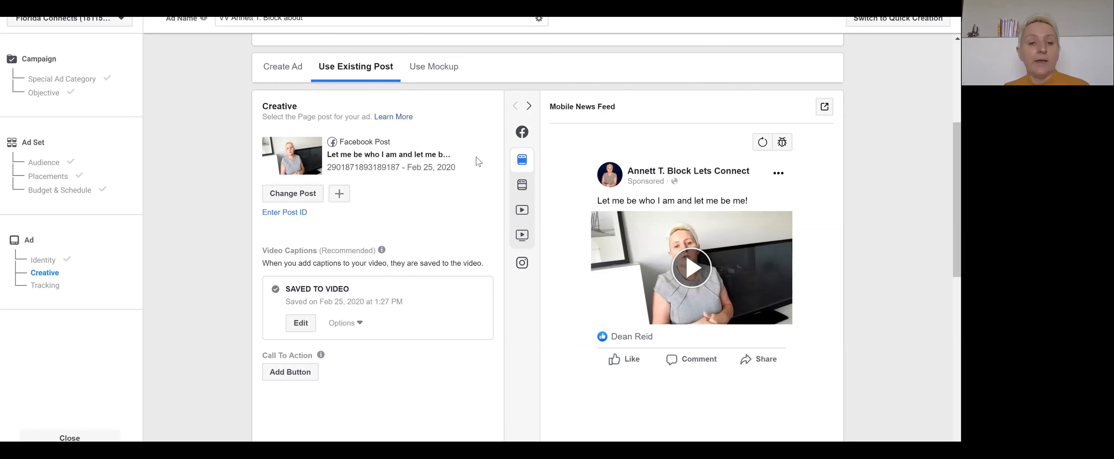
Switch from the existing post to creating a new single-video ad, and browse the account's videos for its media.
left_click(281, 72)
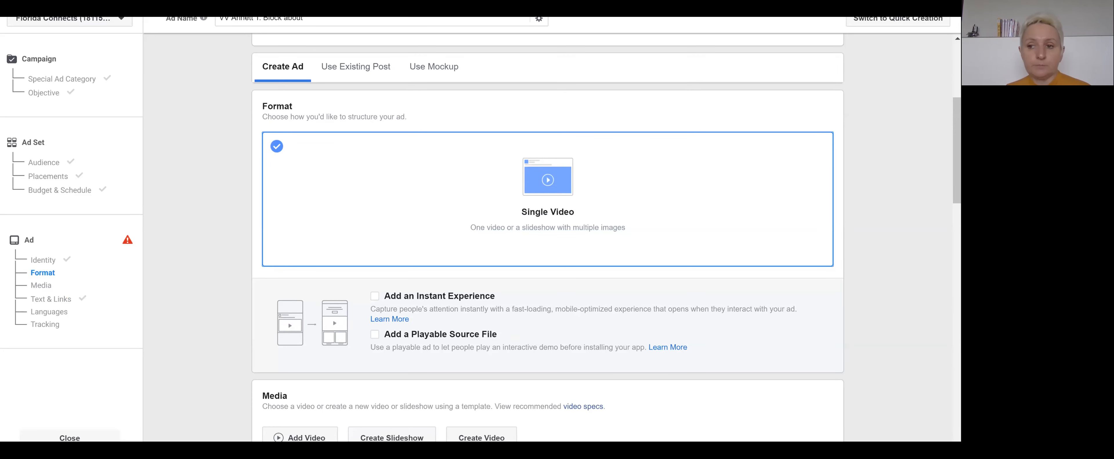
scroll(540, 188, "down", 2)
scroll(318, 321, "down", 1)
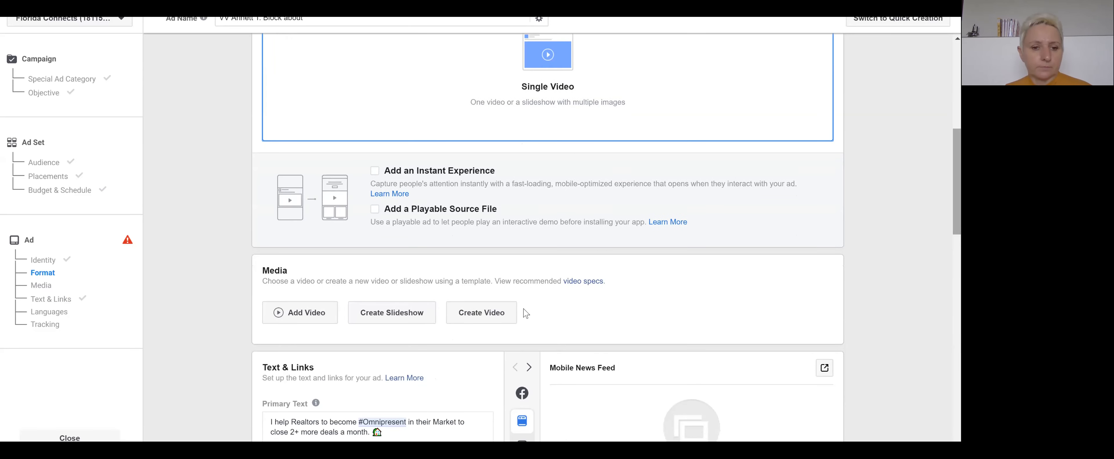
left_click(317, 320)
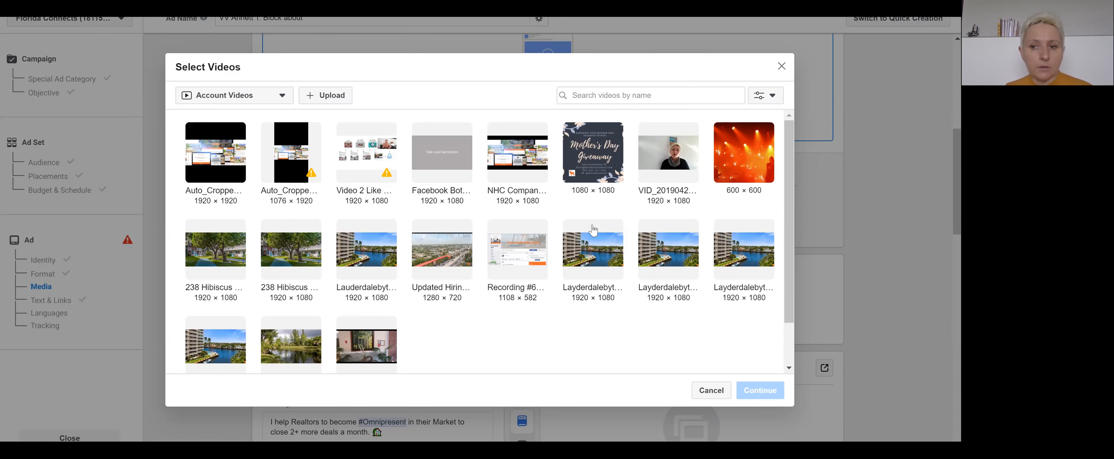
scroll(594, 231, "down", 1)
scroll(598, 228, "up", 1)
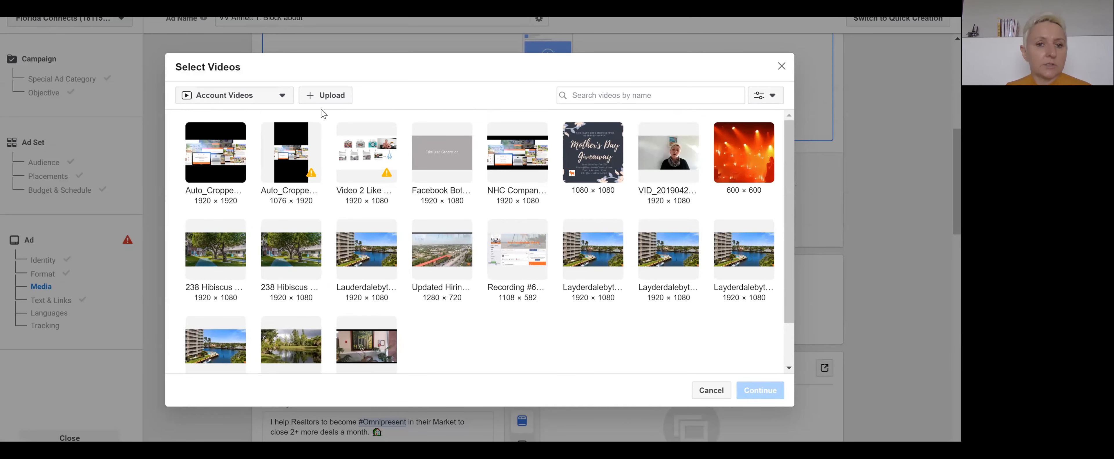
Upload VID_20200225_114140 from the Video Post folder on the Desktop as the ad's video.
left_click(325, 98)
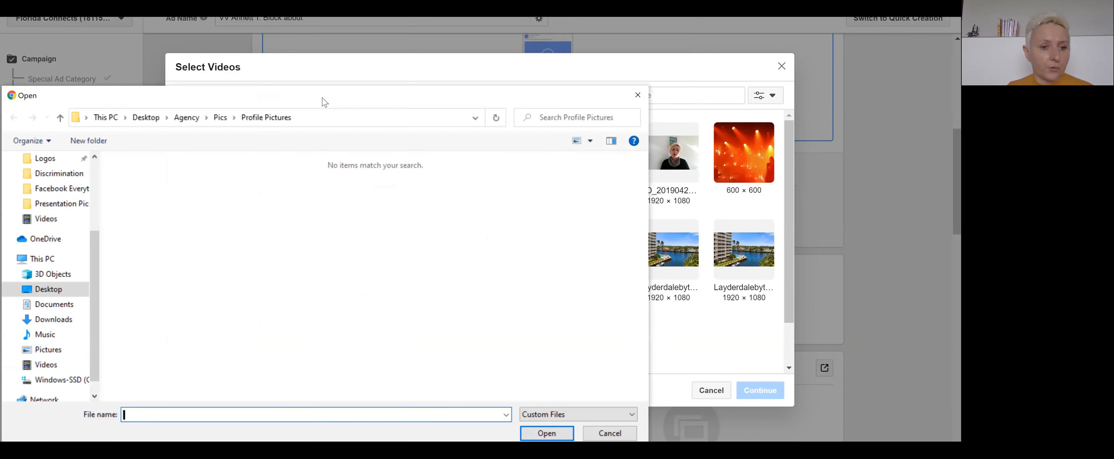
left_click(50, 291)
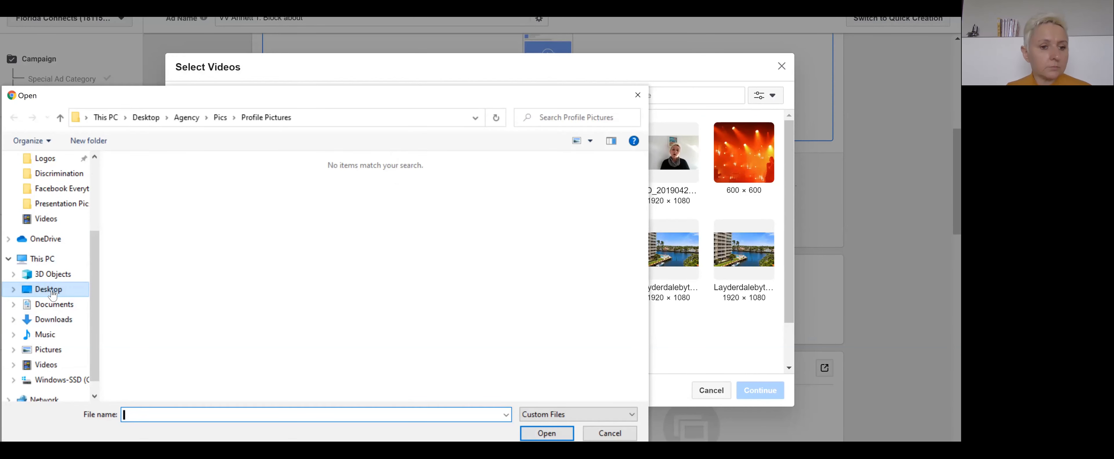
scroll(396, 271, "down", 5)
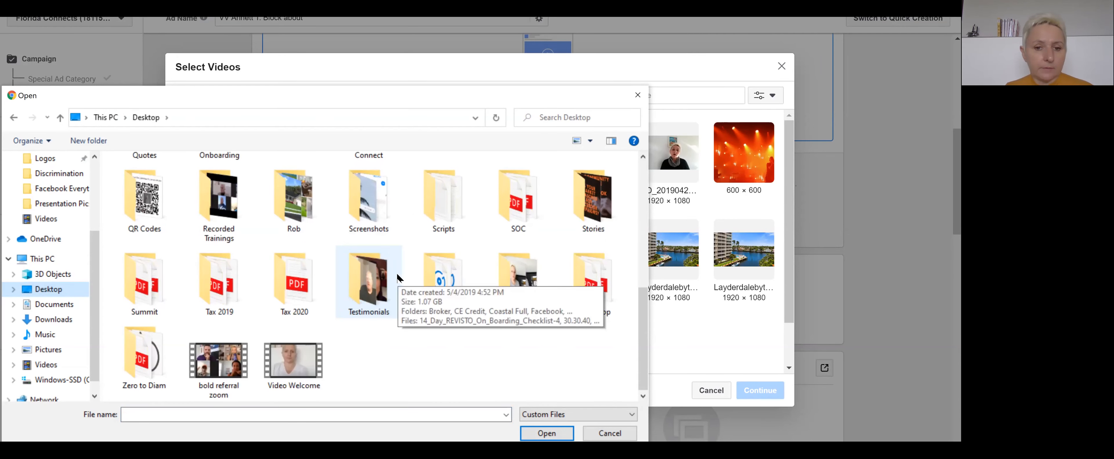
left_click(506, 287)
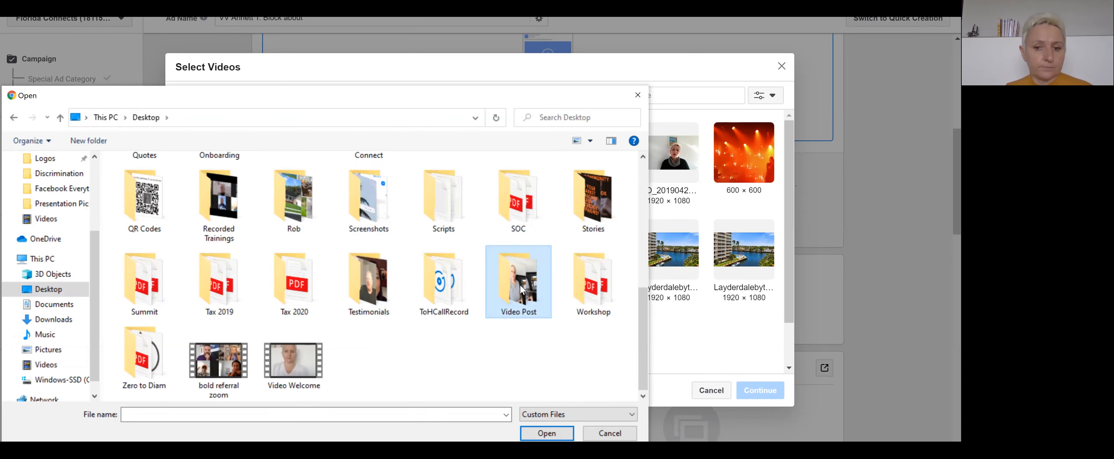
double_click(520, 285)
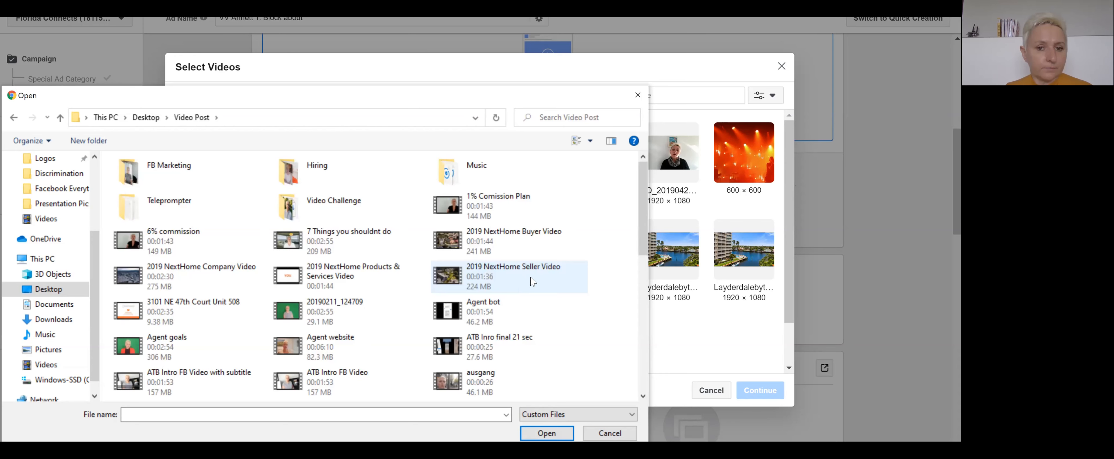
left_click_drag(643, 226, 644, 276)
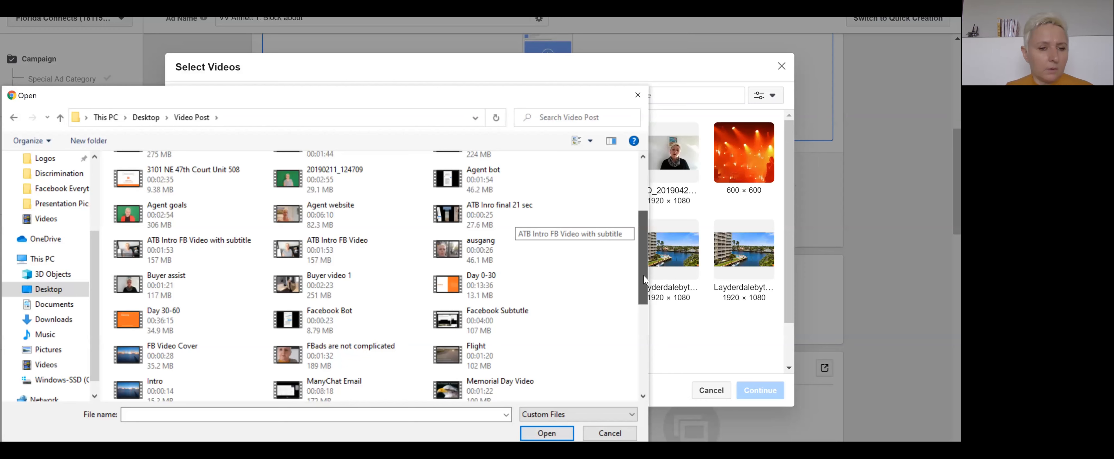
left_click_drag(644, 280, 639, 375)
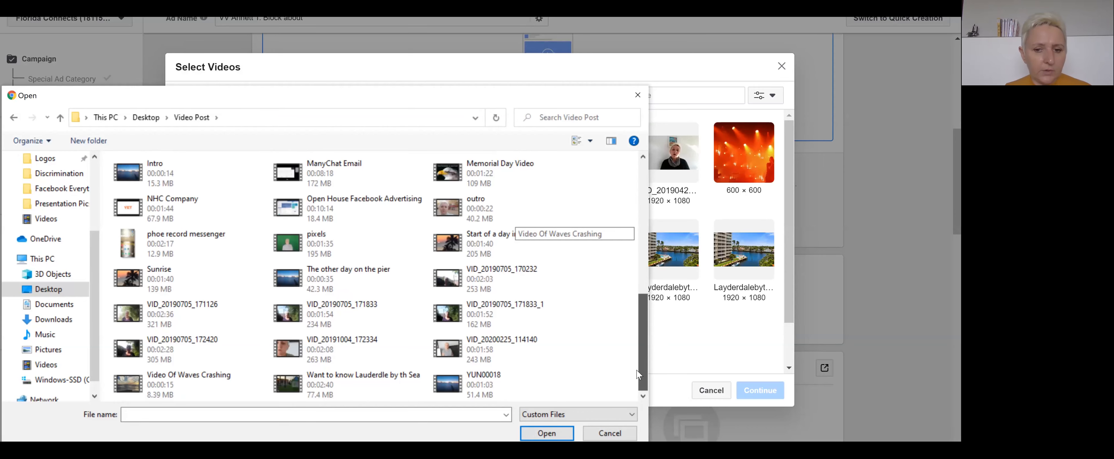
double_click(464, 349)
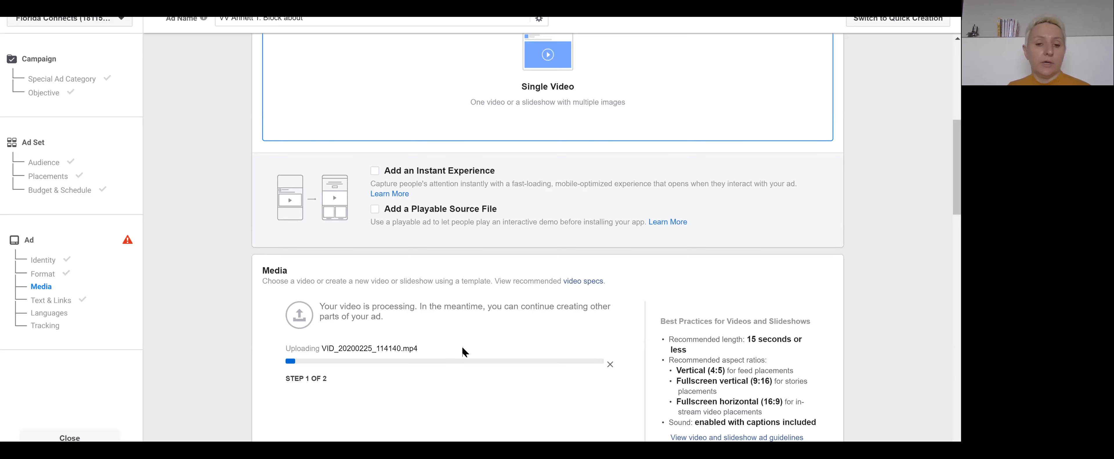
Review the ad's primary text without editing it and enable the option to add a website URL.
scroll(519, 410, "down", 5)
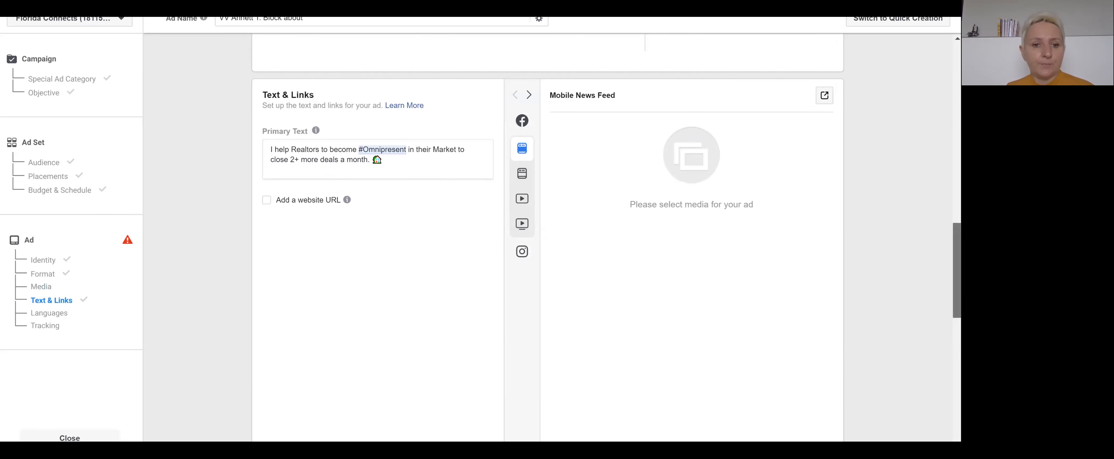
scroll(539, 275, "up", 2)
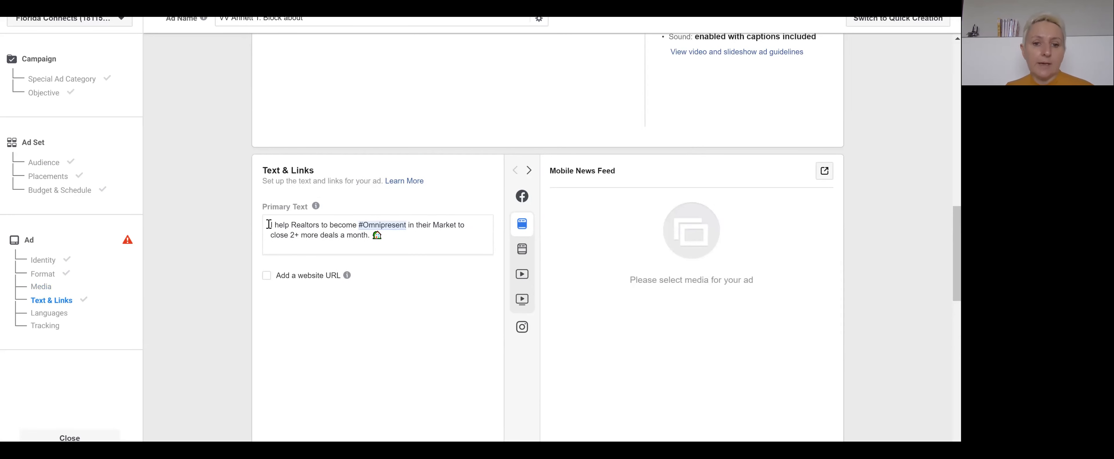
left_click(400, 236)
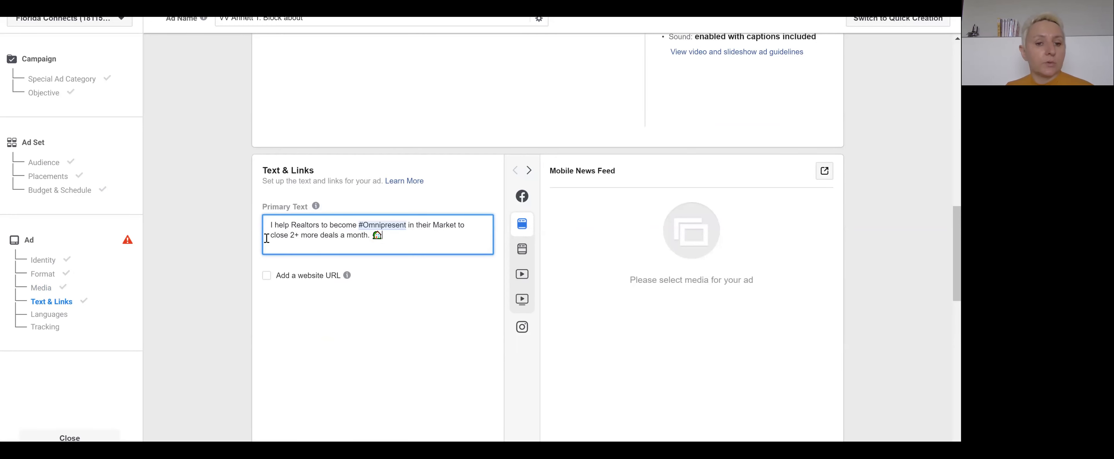
left_click_drag(266, 238, 257, 219)
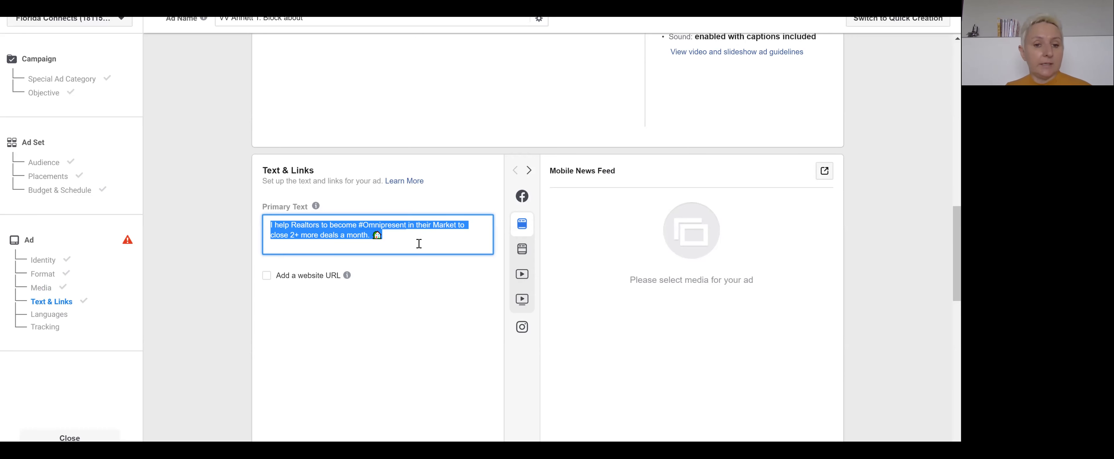
left_click(266, 277)
left_click(266, 276)
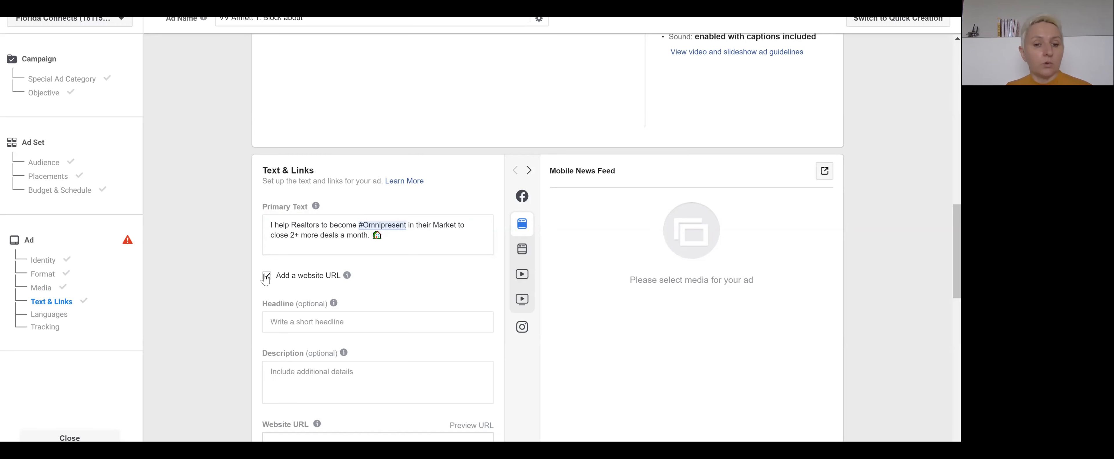
Enter "Looking for A Home in Lauderdale by the Sea" as the ad's headline.
left_click(285, 322)
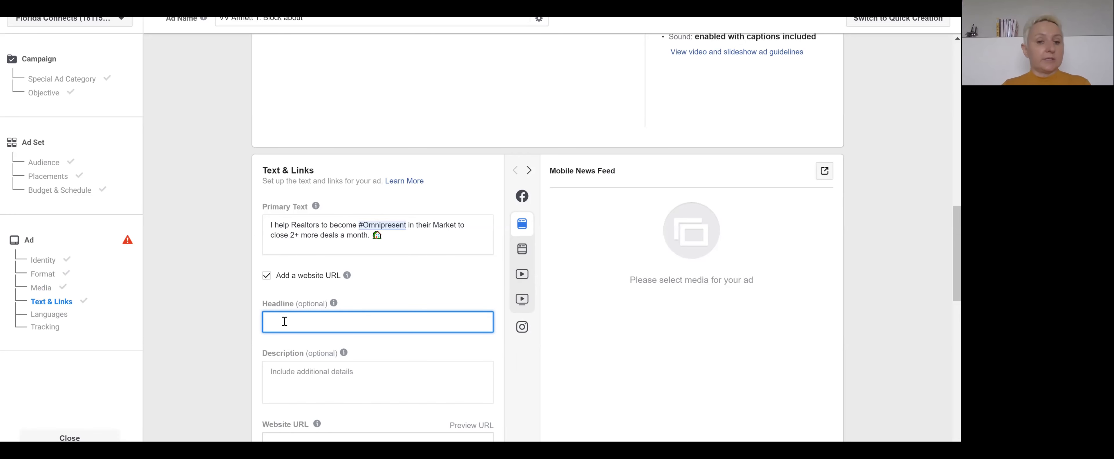
type("Laude")
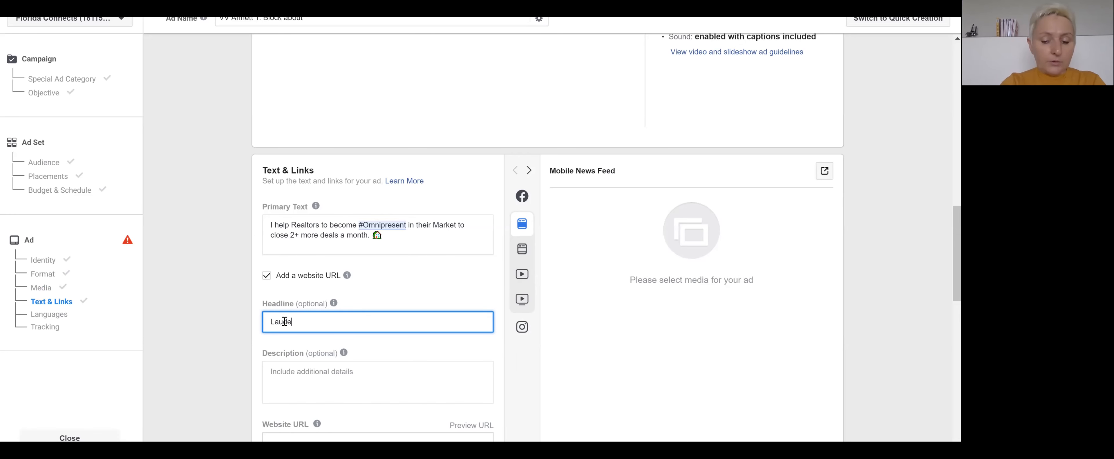
type("rdale by t")
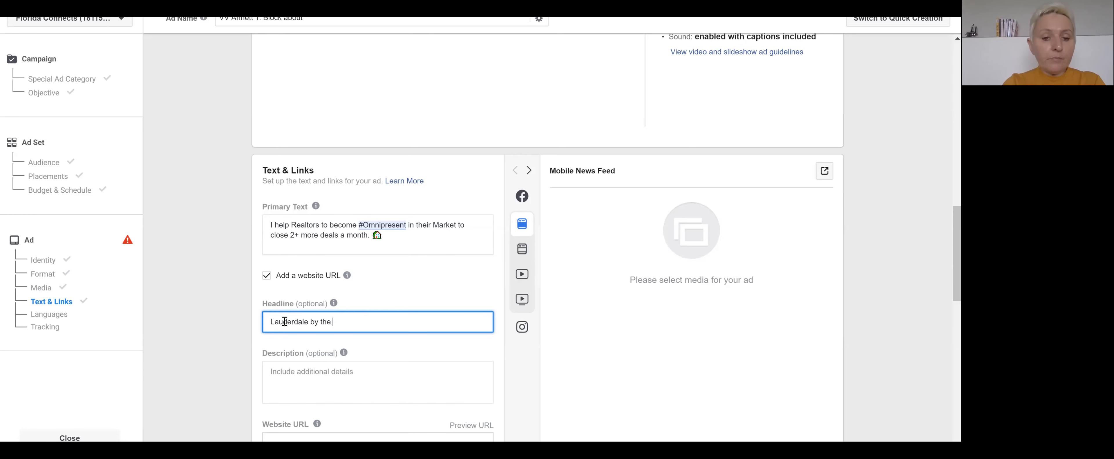
type("he")
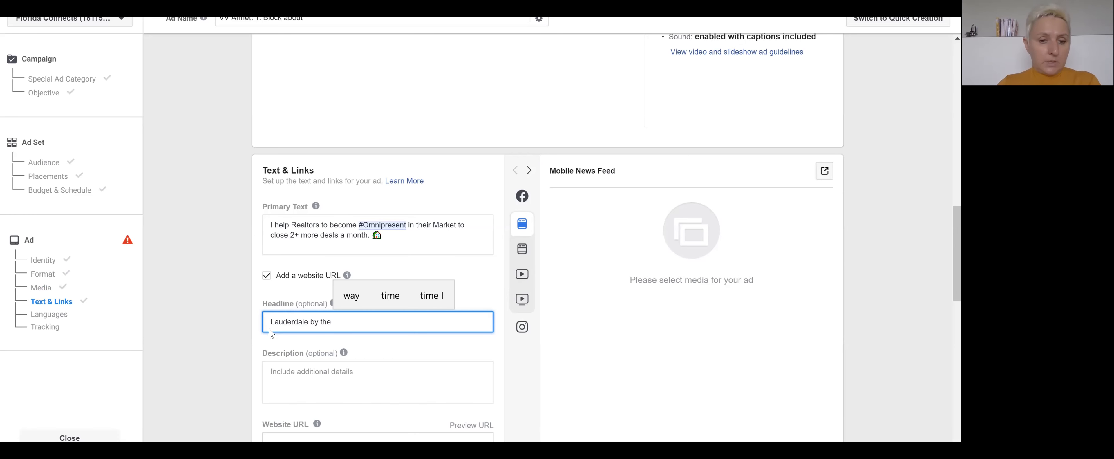
left_click(270, 320)
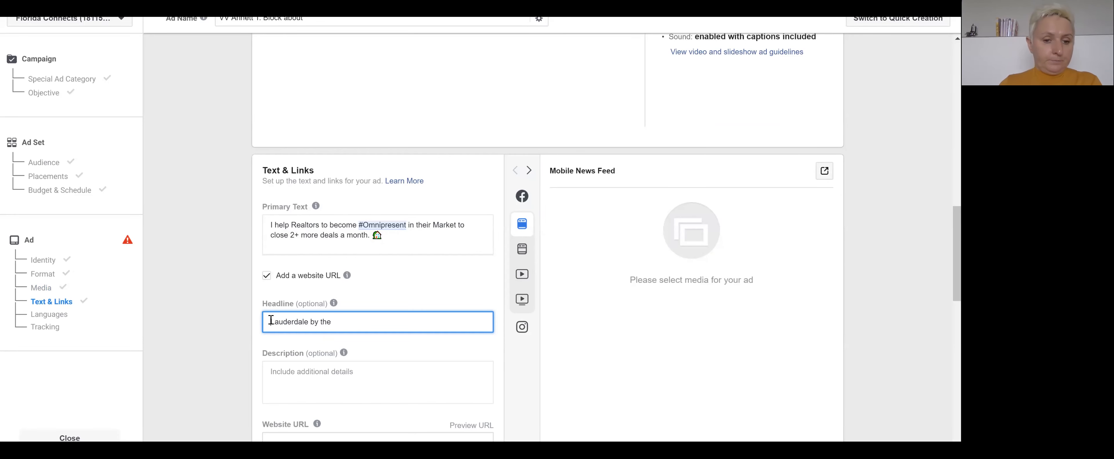
type("Looking ")
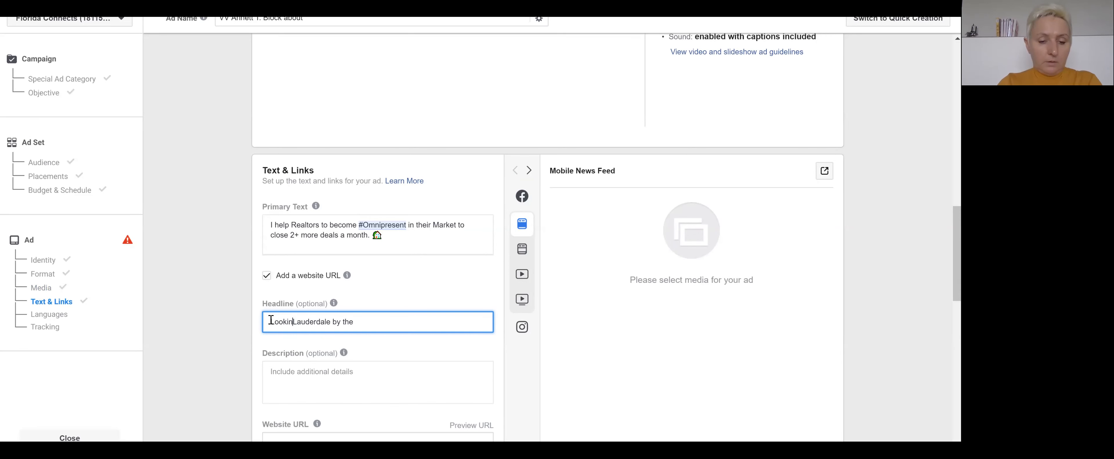
type("for A")
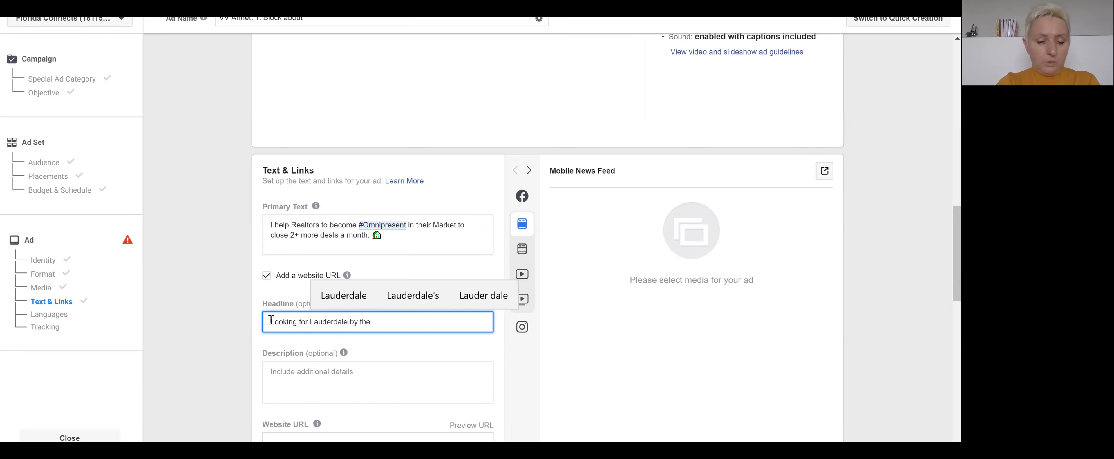
type(" Home in")
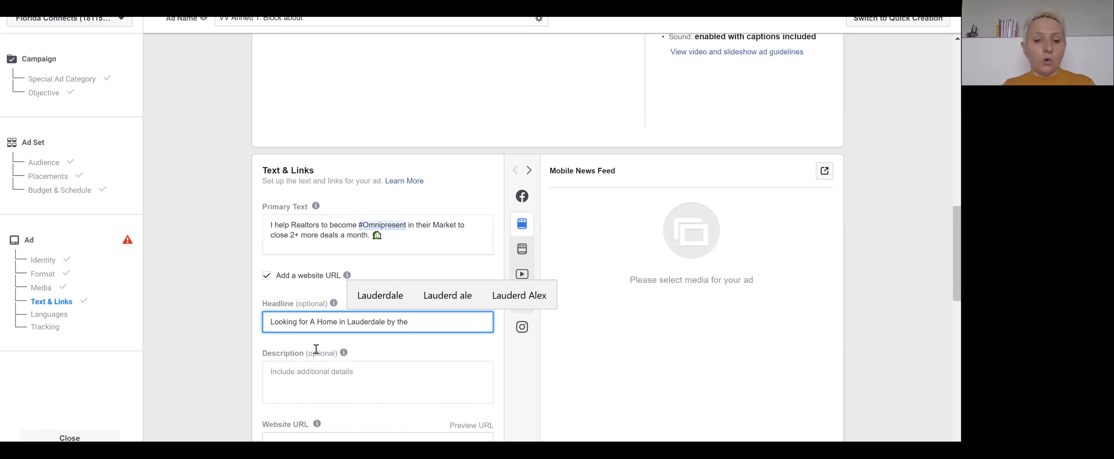
left_click(428, 325)
type("Sea")
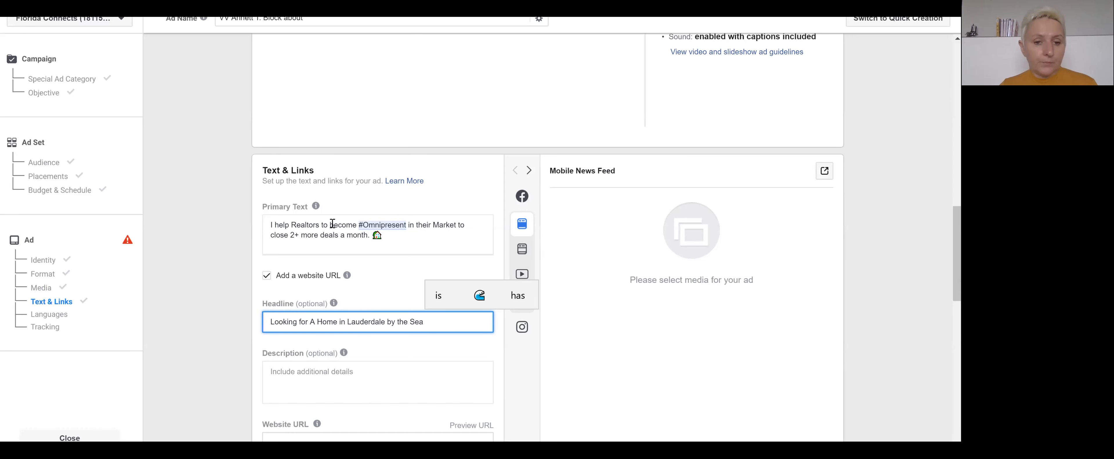
Review the primary text, website link fields and available call-to-action options, keeping Learn More as the call to action.
left_click_drag(271, 227, 408, 243)
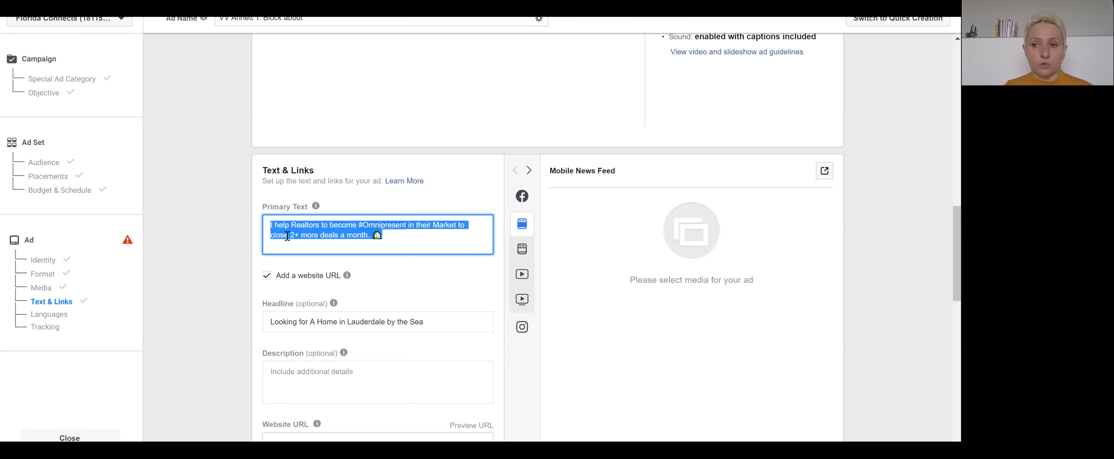
scroll(956, 251, "down", 1)
scroll(547, 238, "down", 6)
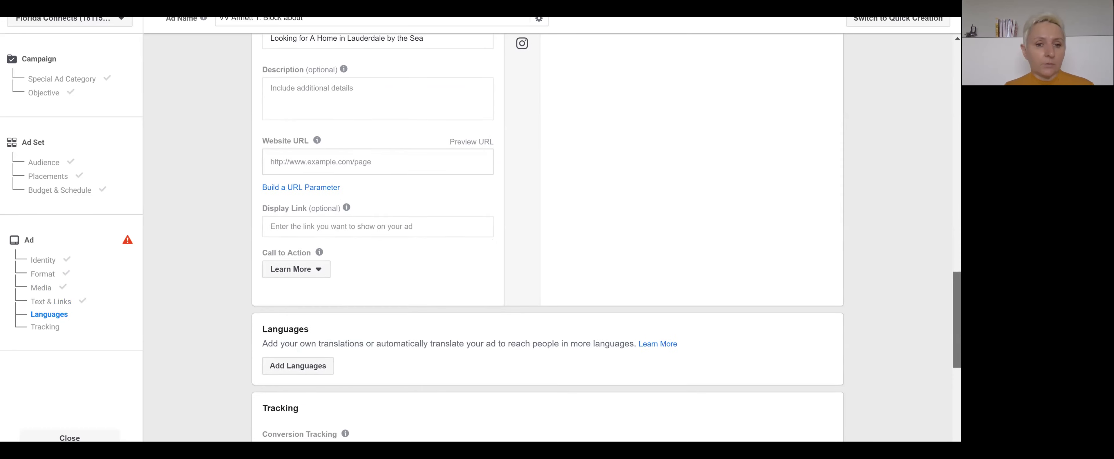
scroll(956, 320, "down", 2)
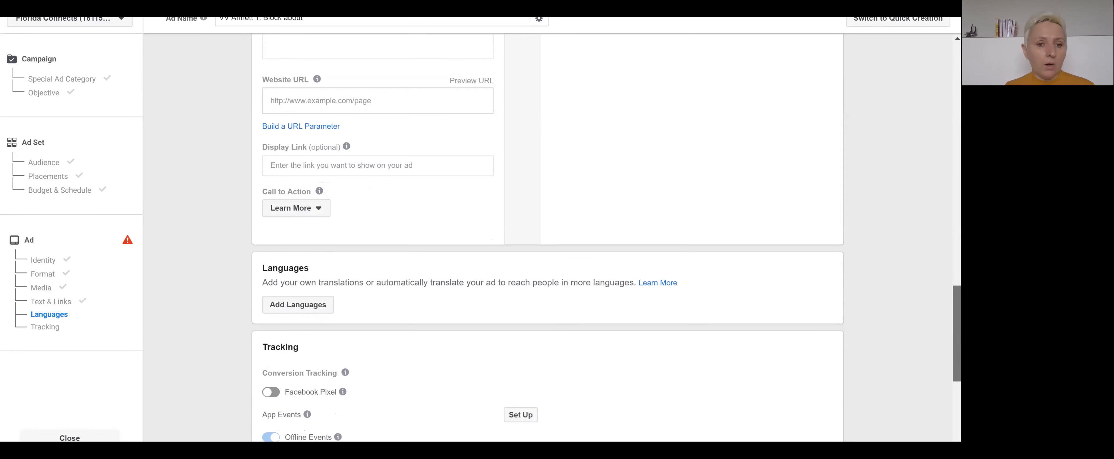
left_click(313, 209)
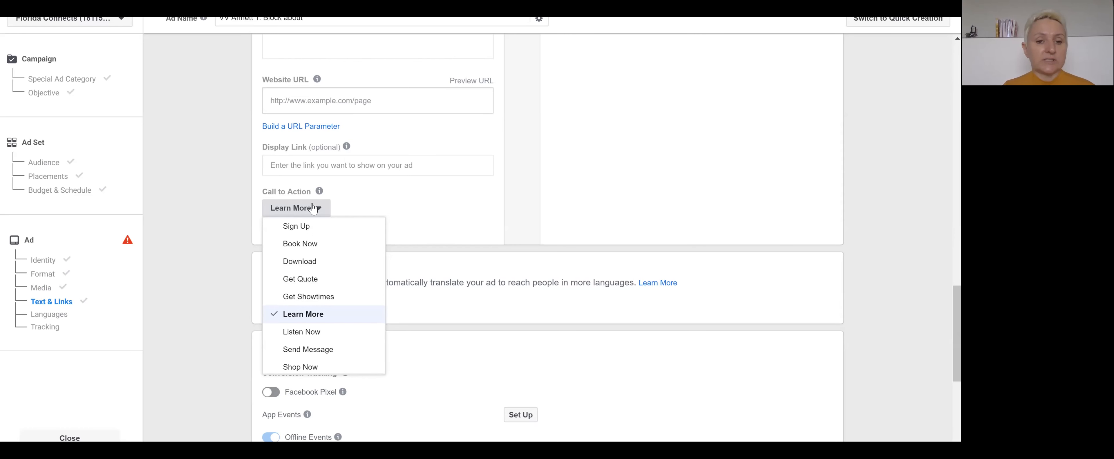
left_click(445, 201)
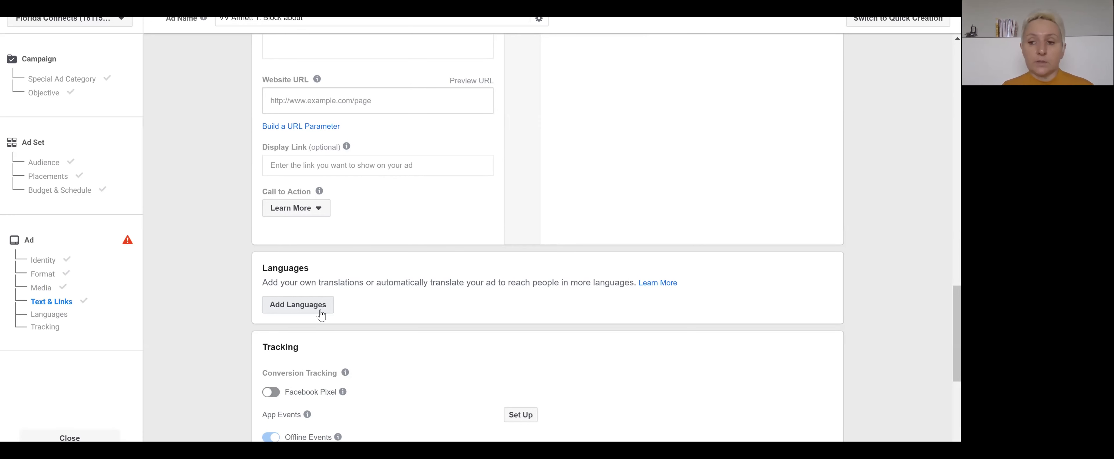
Turn on Facebook Pixel conversion tracking for the ad and choose Florida Connects's Website Pixel.
scroll(549, 238, "down", 3)
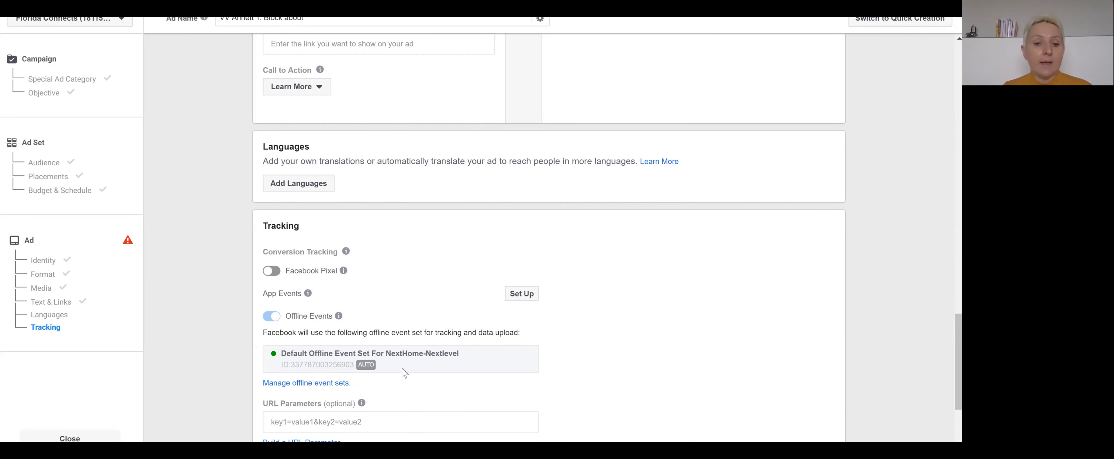
left_click(271, 272)
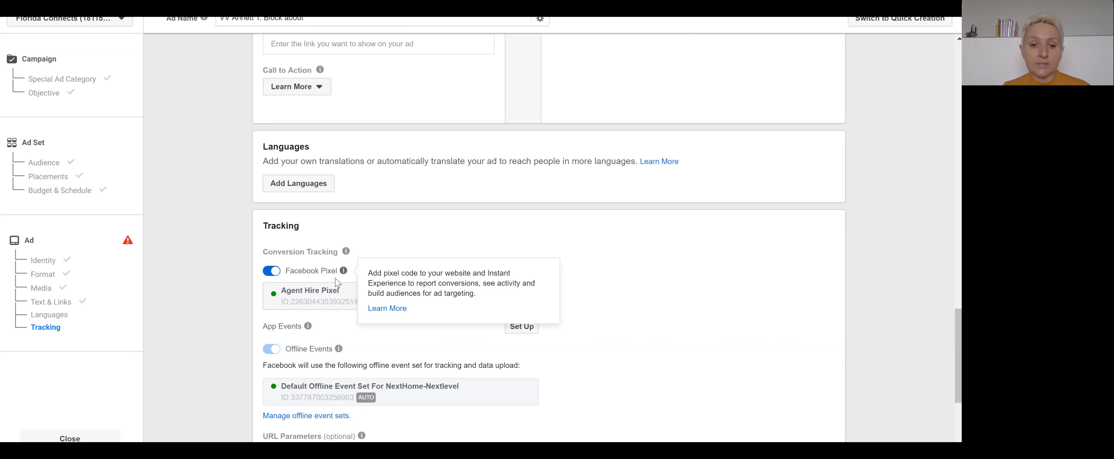
left_click(329, 298)
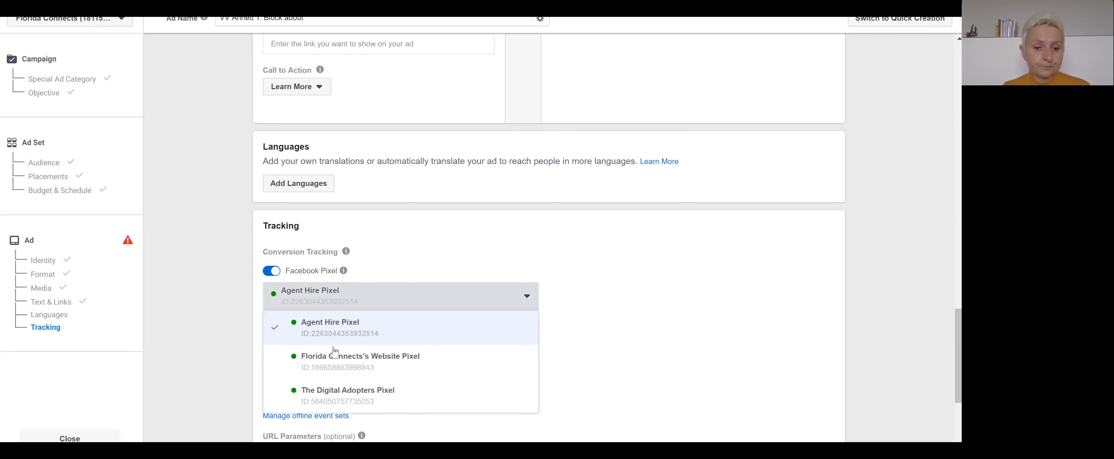
left_click(336, 356)
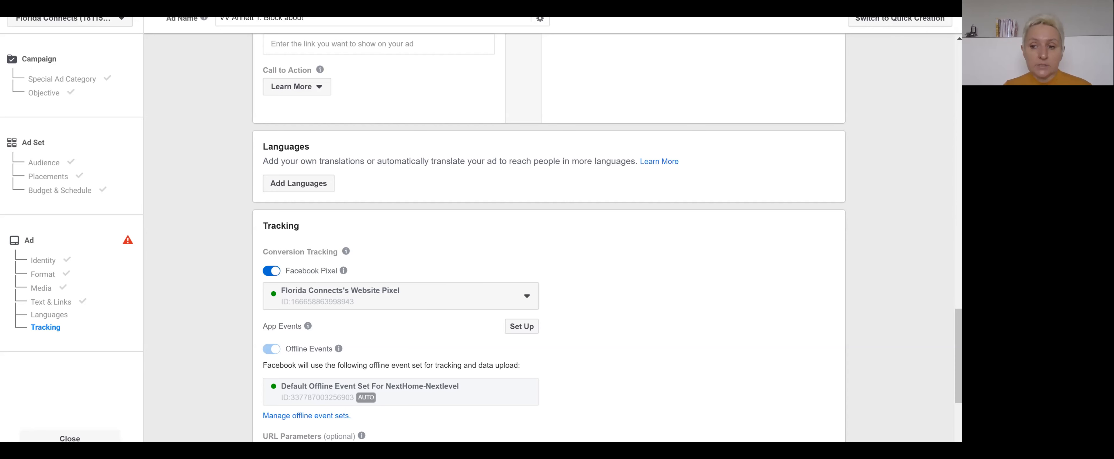
Review the ad's uploaded video, primary text, headline and preview without changing them.
left_click_drag(958, 356, 959, 210)
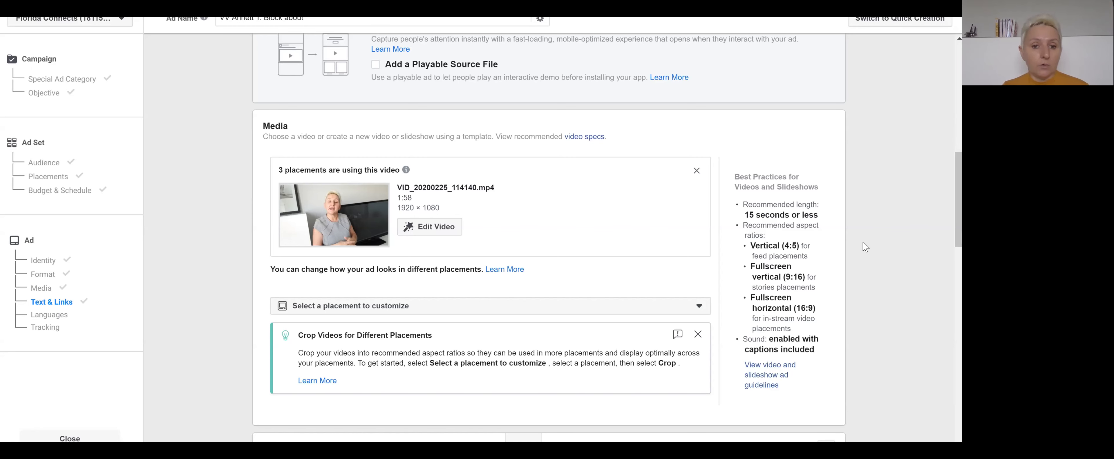
scroll(792, 297, "down", 10)
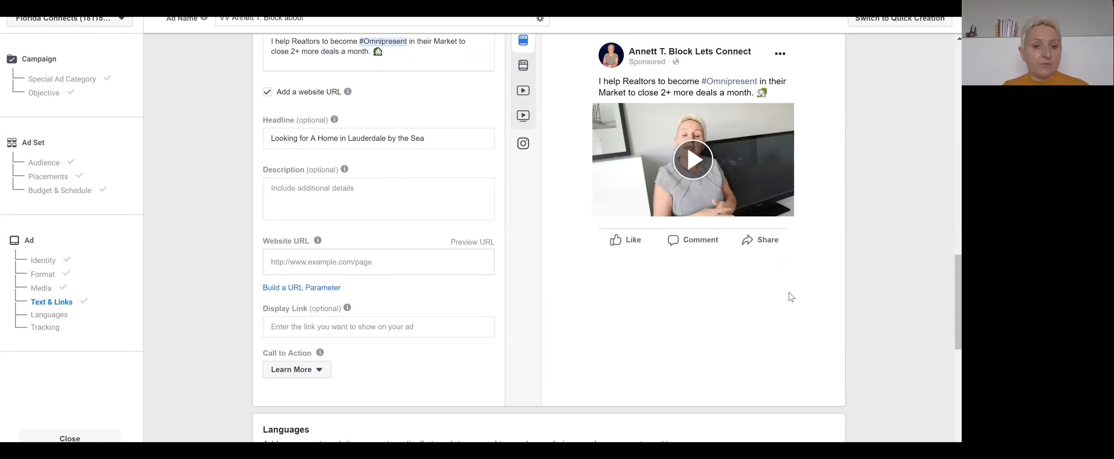
scroll(791, 297, "down", 5)
scroll(791, 297, "up", 6)
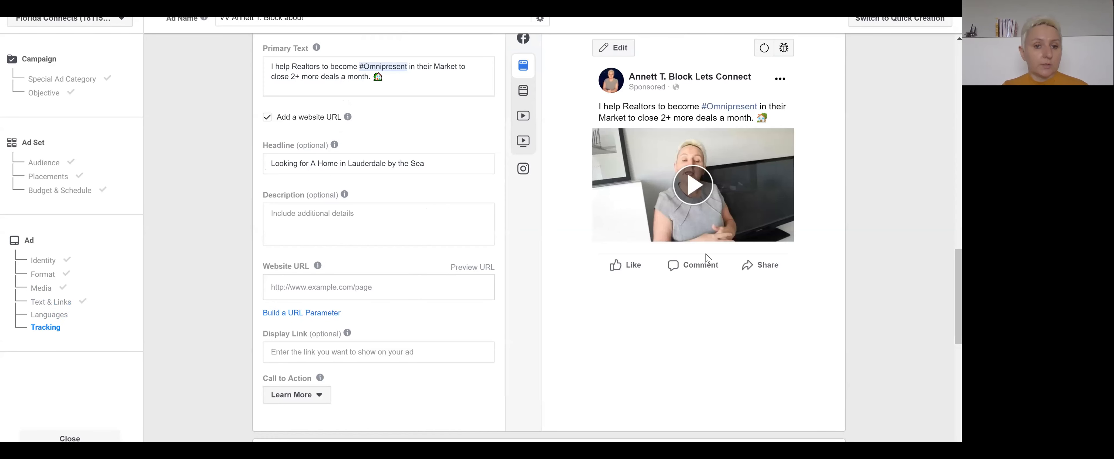
mouse_move(272, 64)
left_mouse_down()
mouse_move(367, 57)
mouse_move(418, 74)
mouse_move(261, 69)
left_mouse_up()
left_click(418, 74)
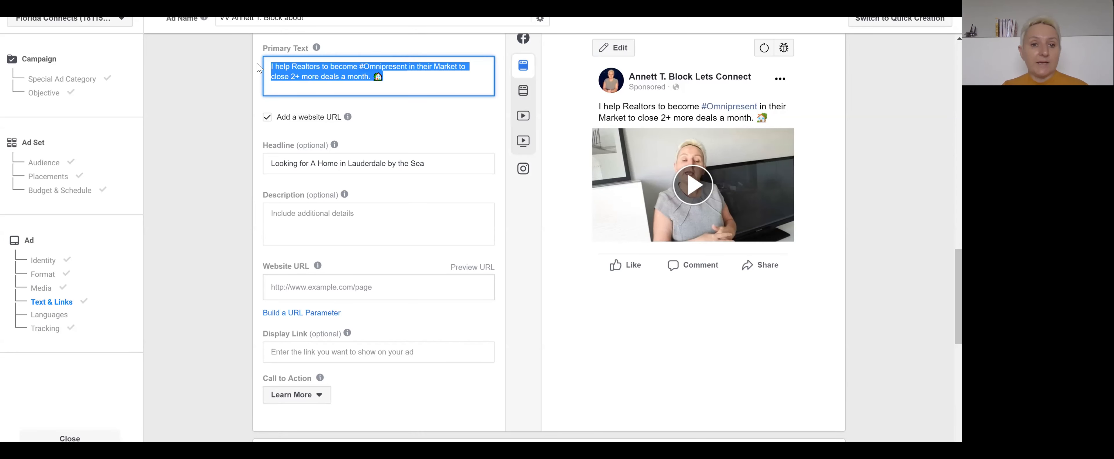
left_click(397, 126)
triple_click(441, 163)
left_click(441, 163)
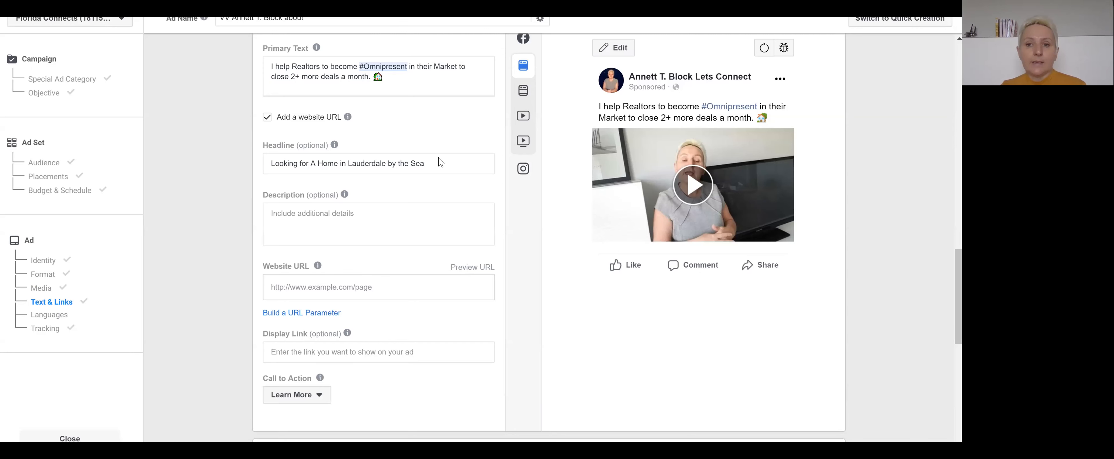
left_click(445, 165)
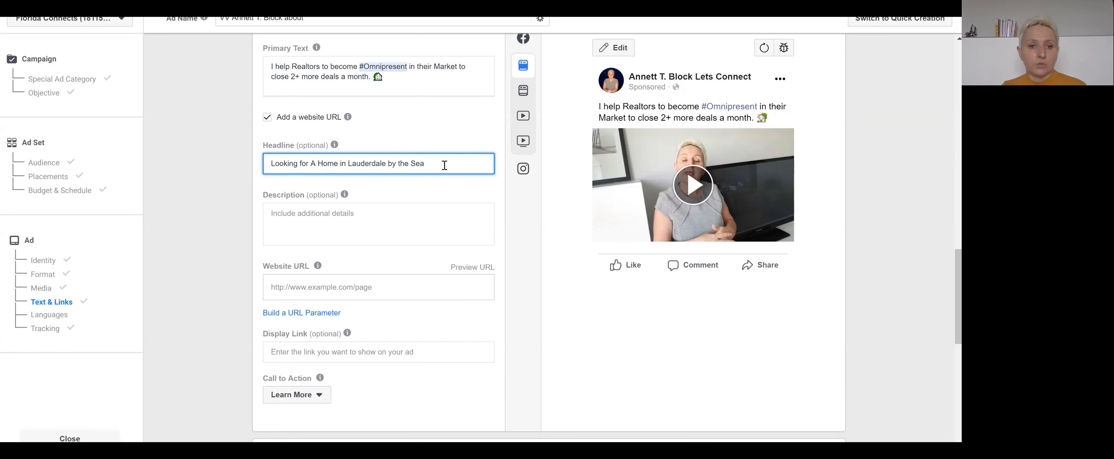
left_click(268, 121)
left_click(267, 117)
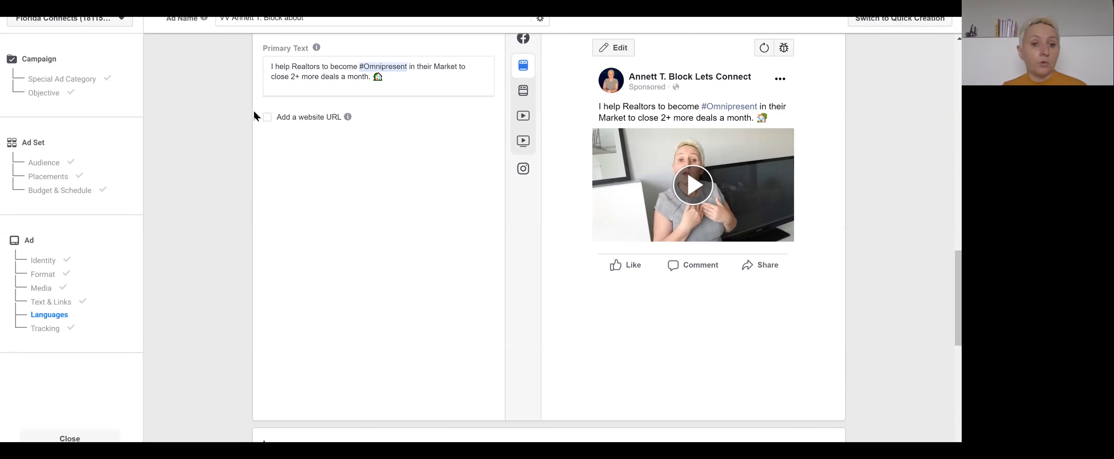
left_click(268, 123)
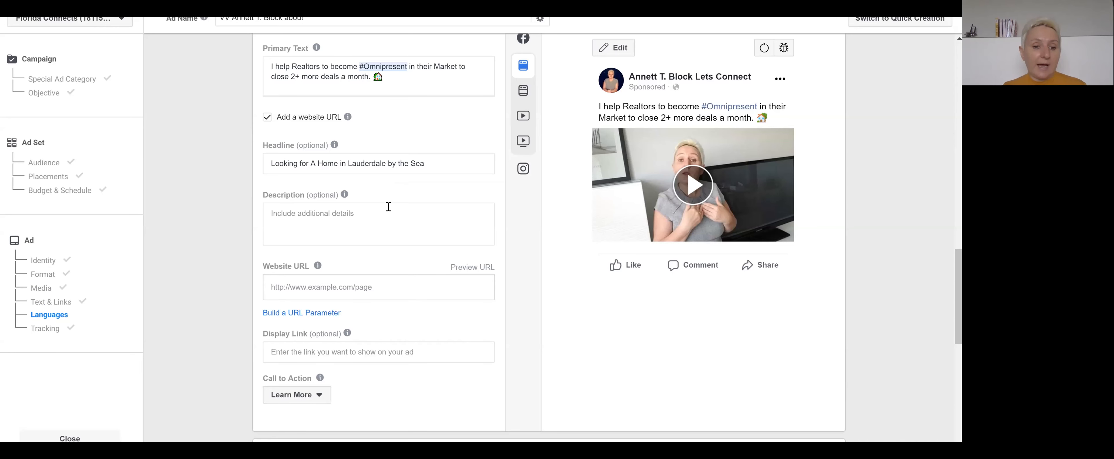
Turn off the option to add a website URL to the ad and check the tracking settings at the end of the form.
scroll(399, 192, "down", 5)
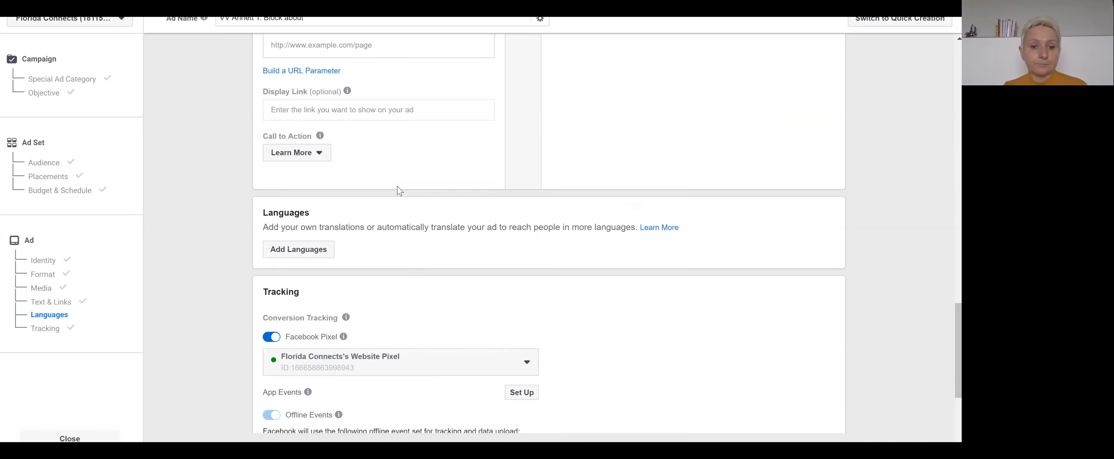
scroll(399, 192, "down", 5)
scroll(398, 191, "up", 10)
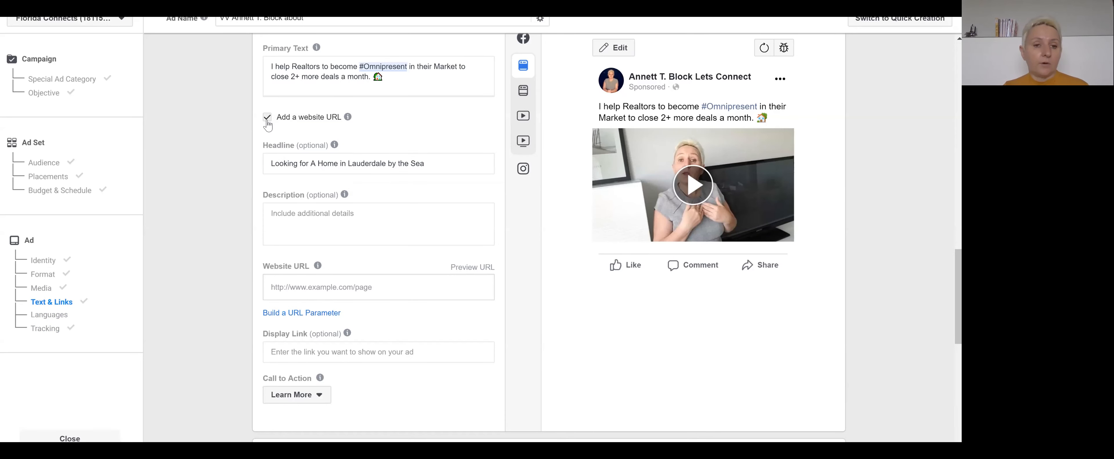
left_click(267, 122)
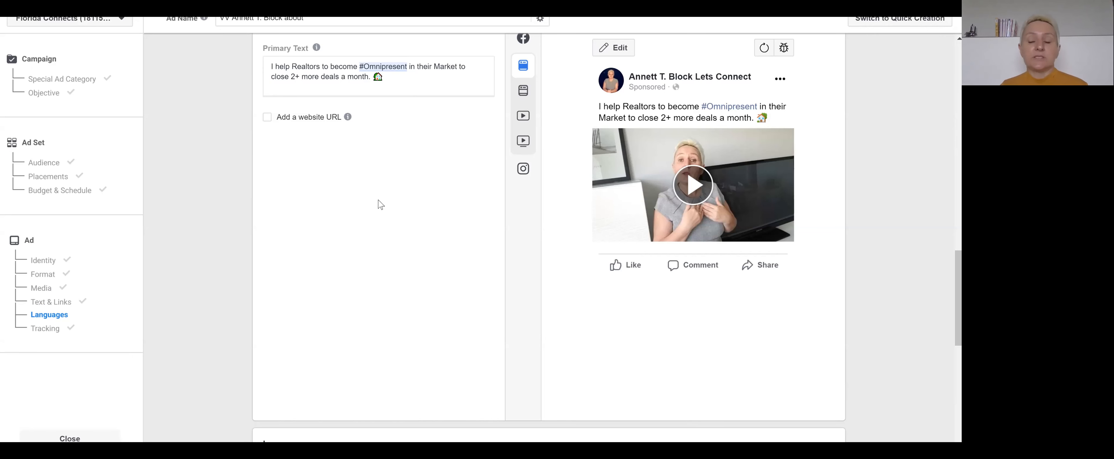
scroll(455, 211, "down", 10)
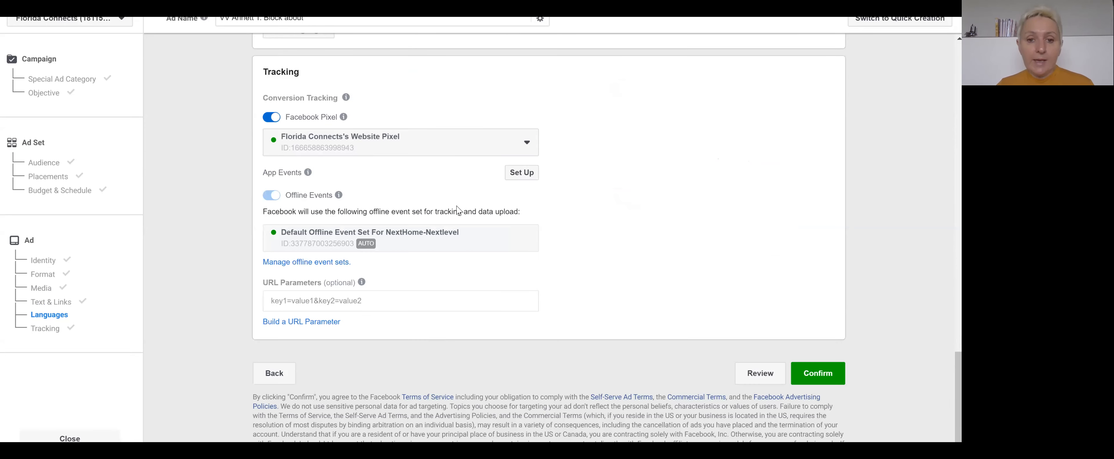